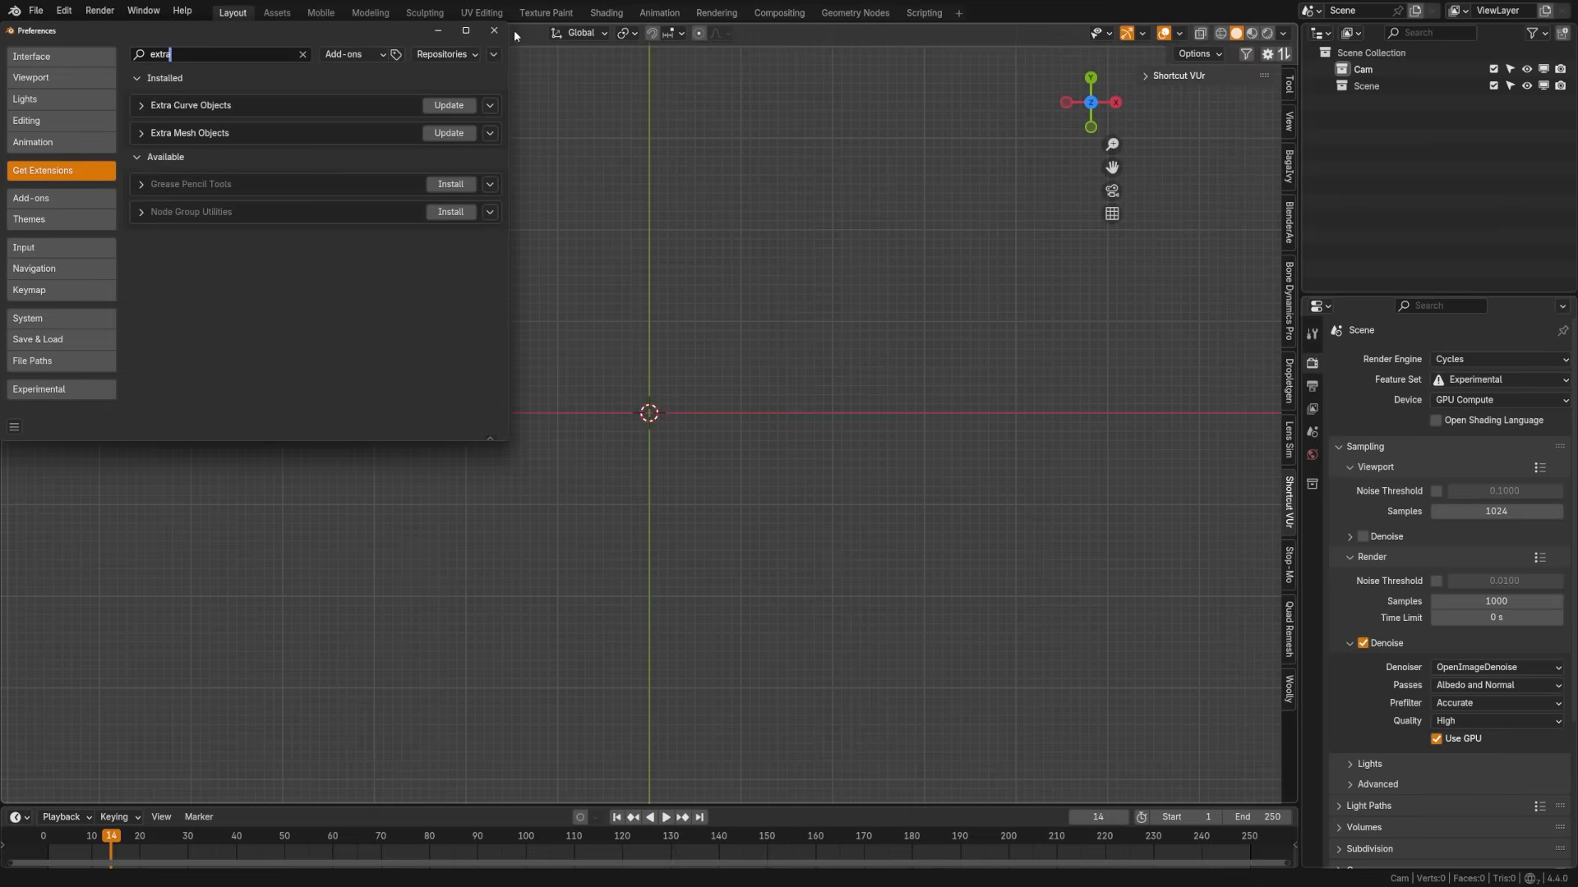
- Close the preferences and add a gear mesh at the world origin with 12 teeth and a 1 m radius
click(494, 30)
key(shift+a)
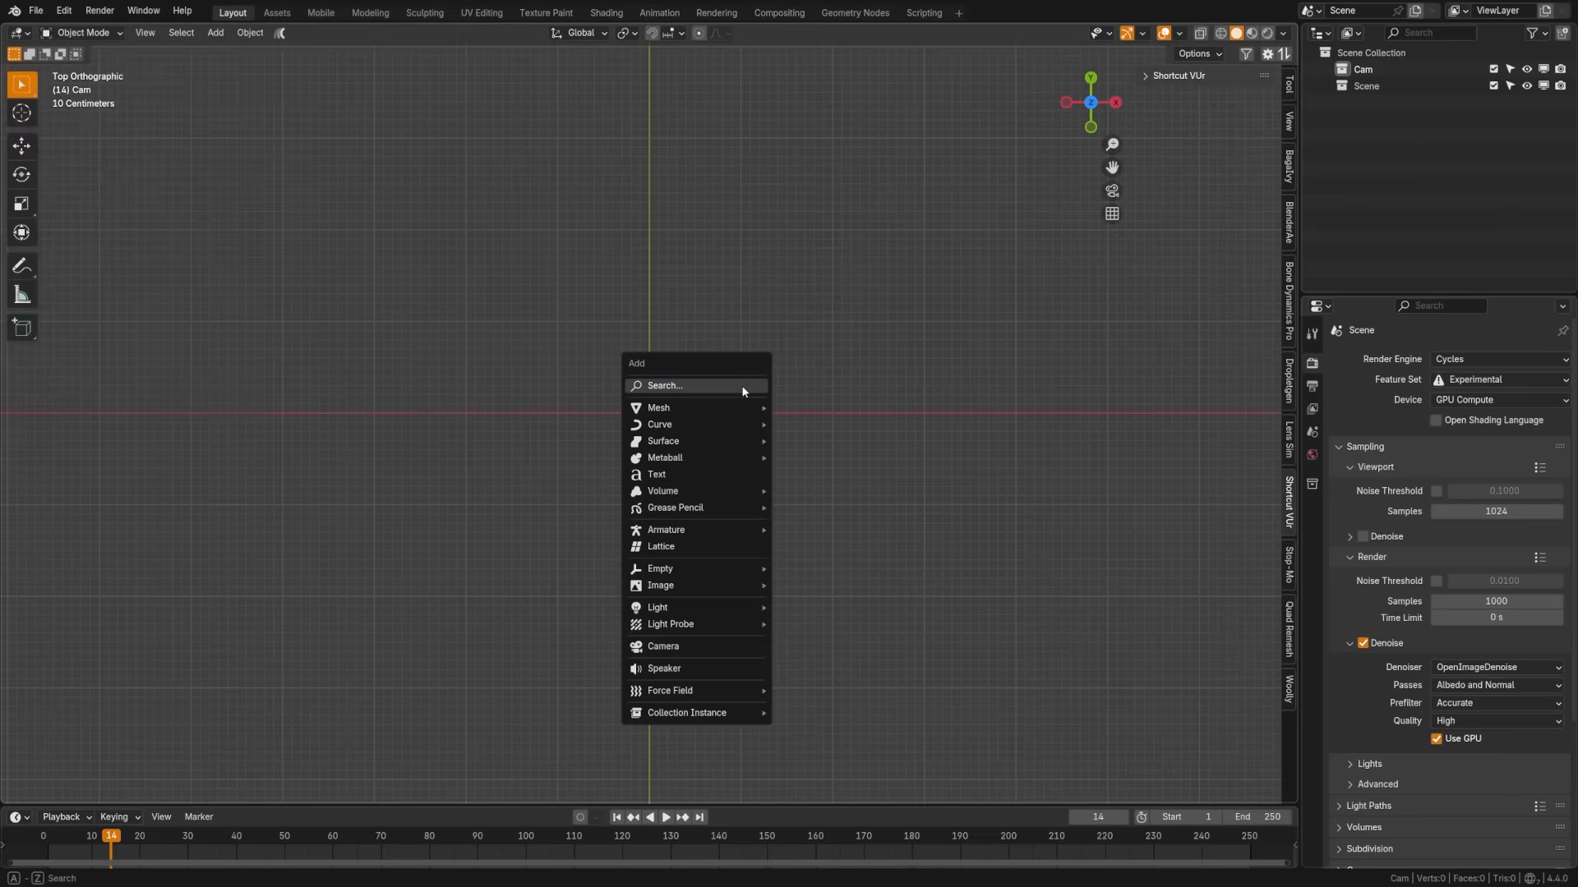
mouse_move(723, 411)
mouse_move(859, 678)
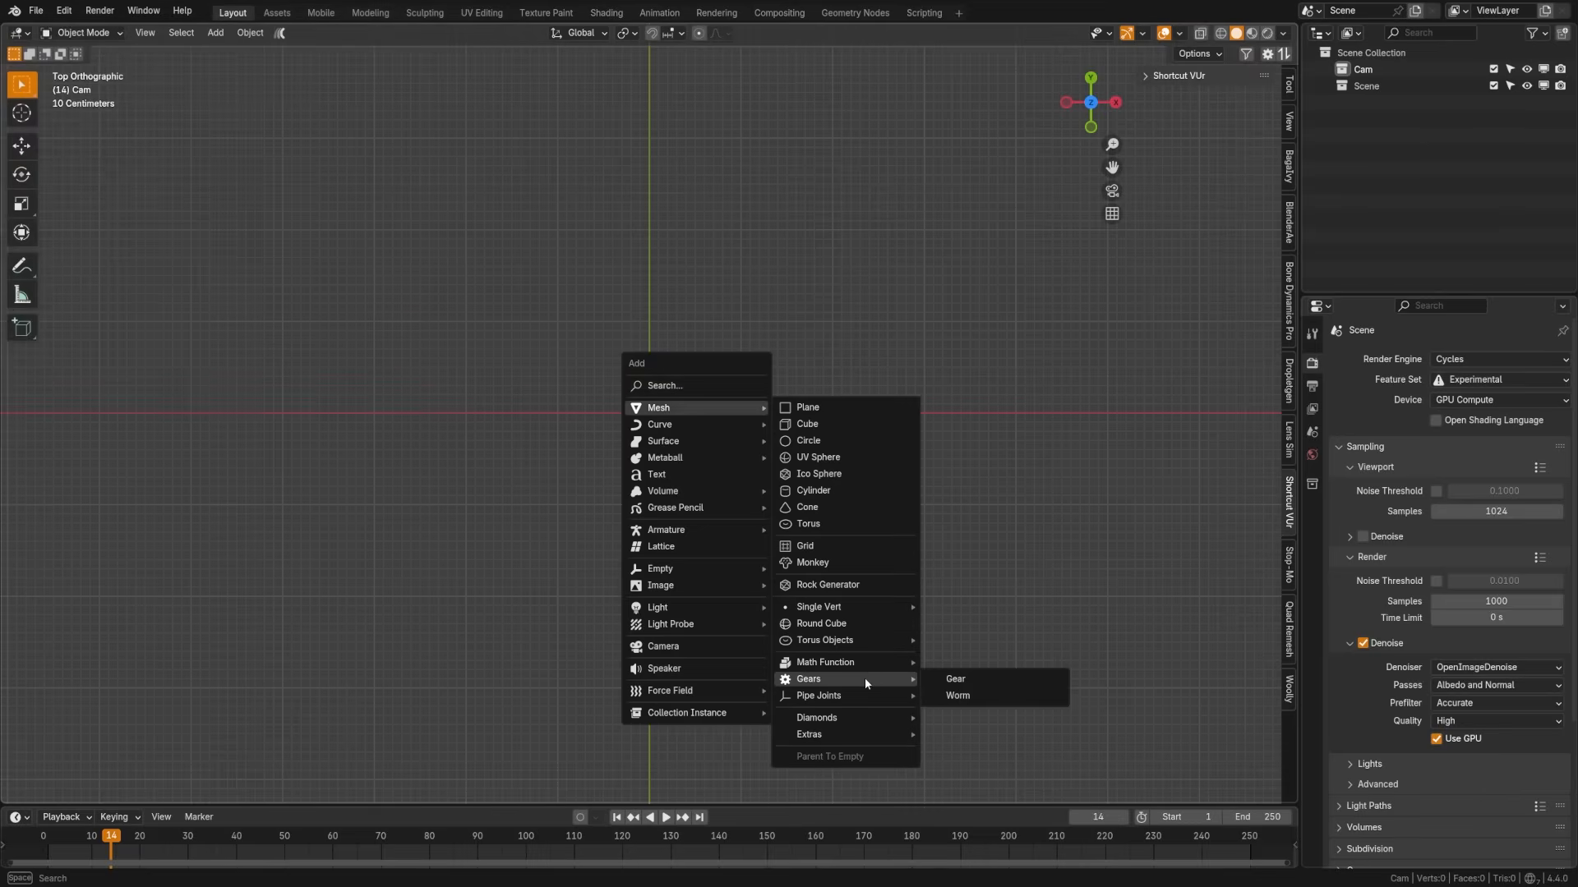
click(1001, 690)
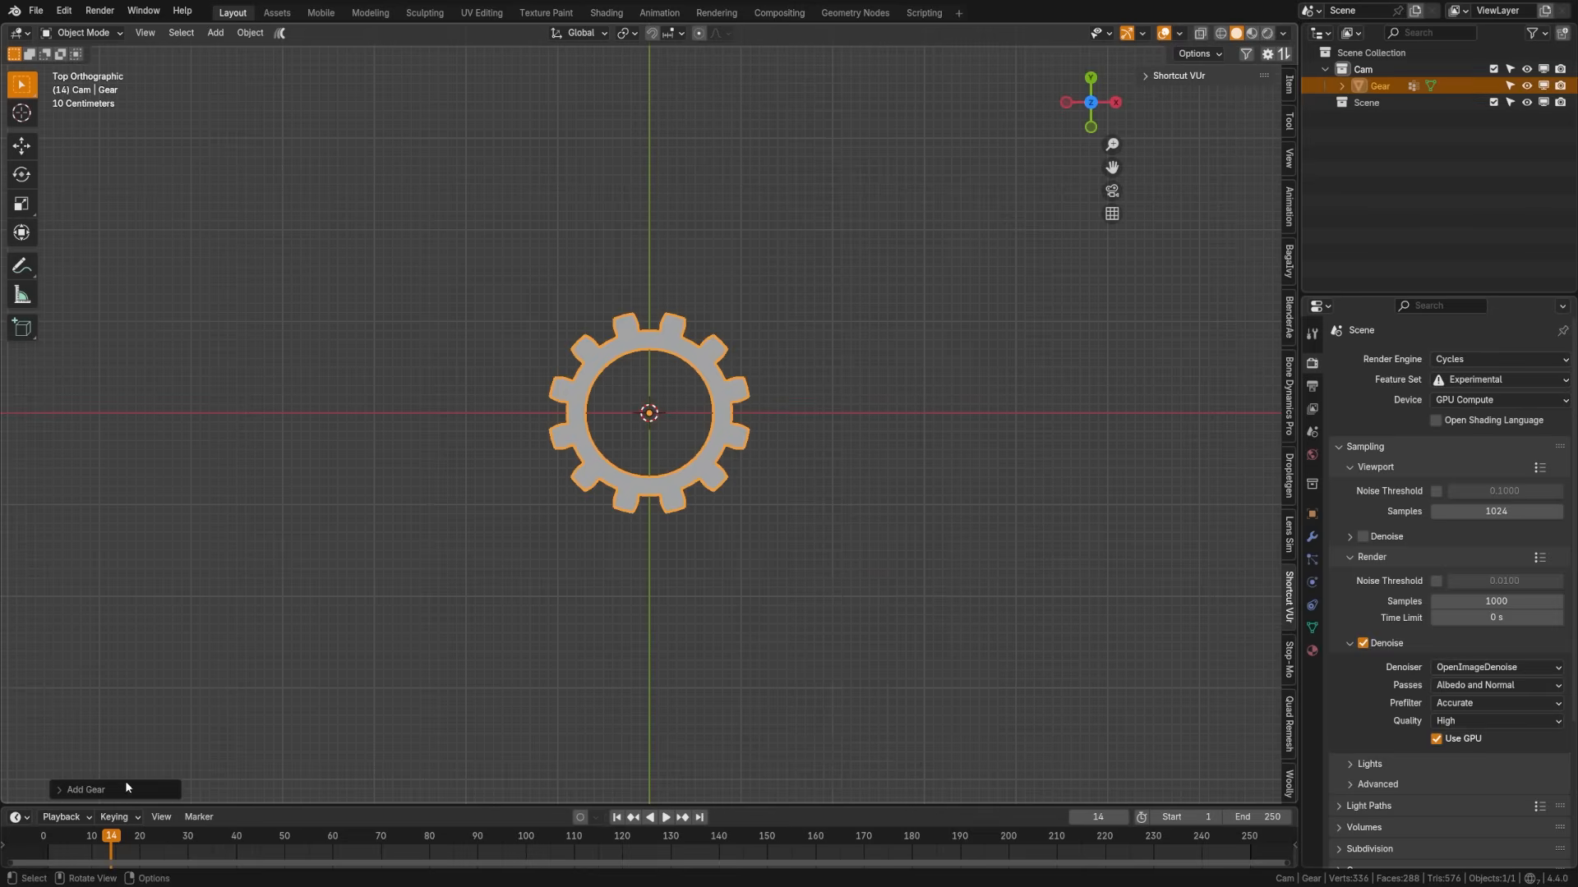
click(80, 791)
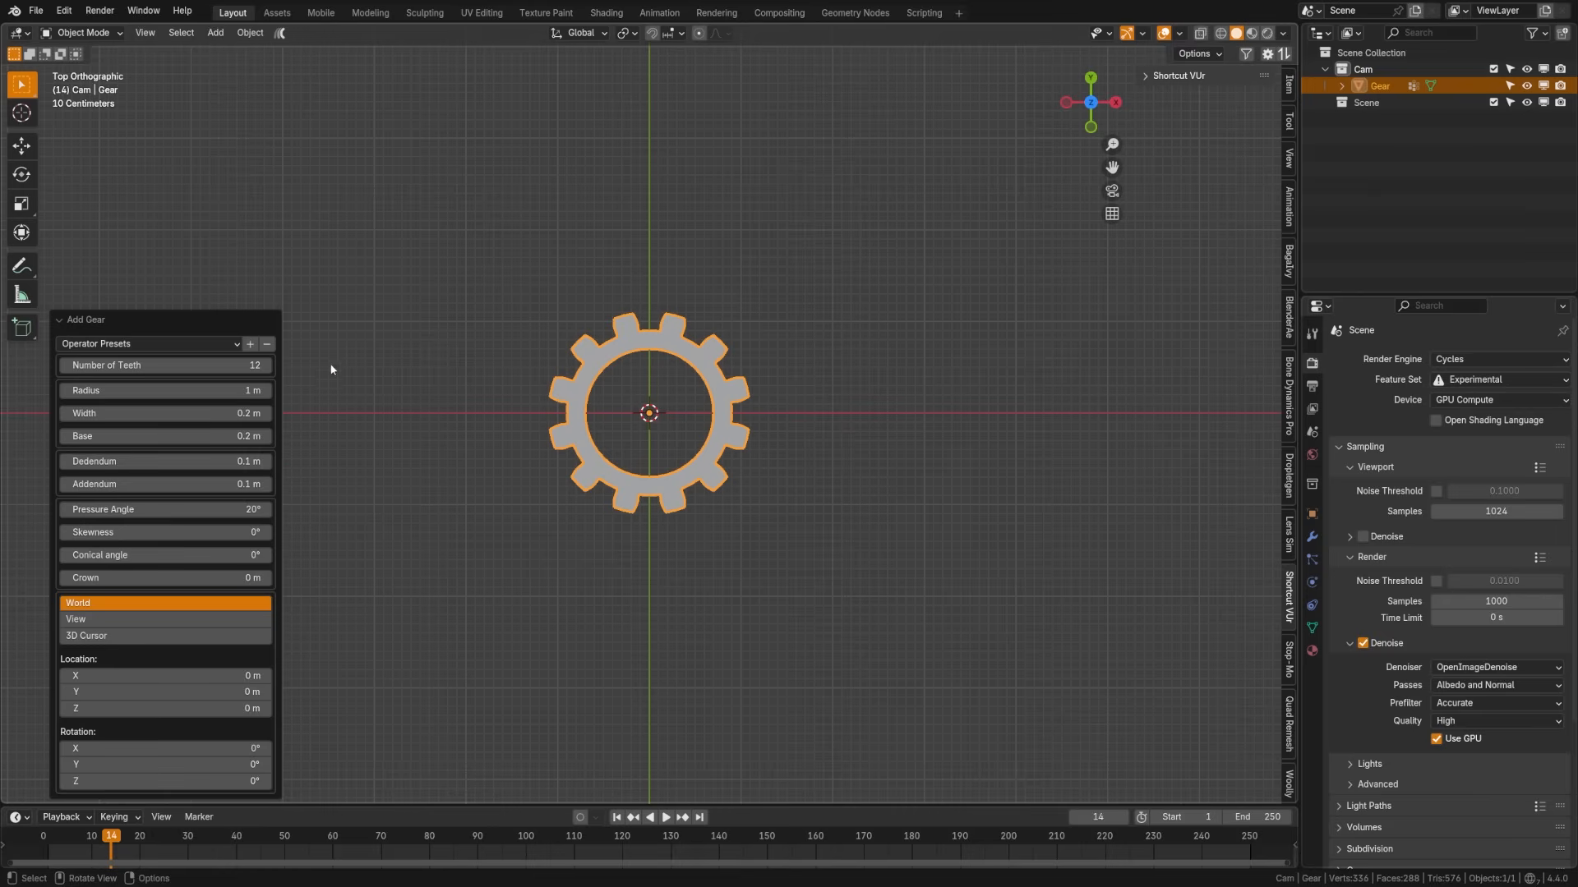
click(753, 529)
- Add a second gear mesh at the origin and set its radius to 0.75 m
key(shift+a)
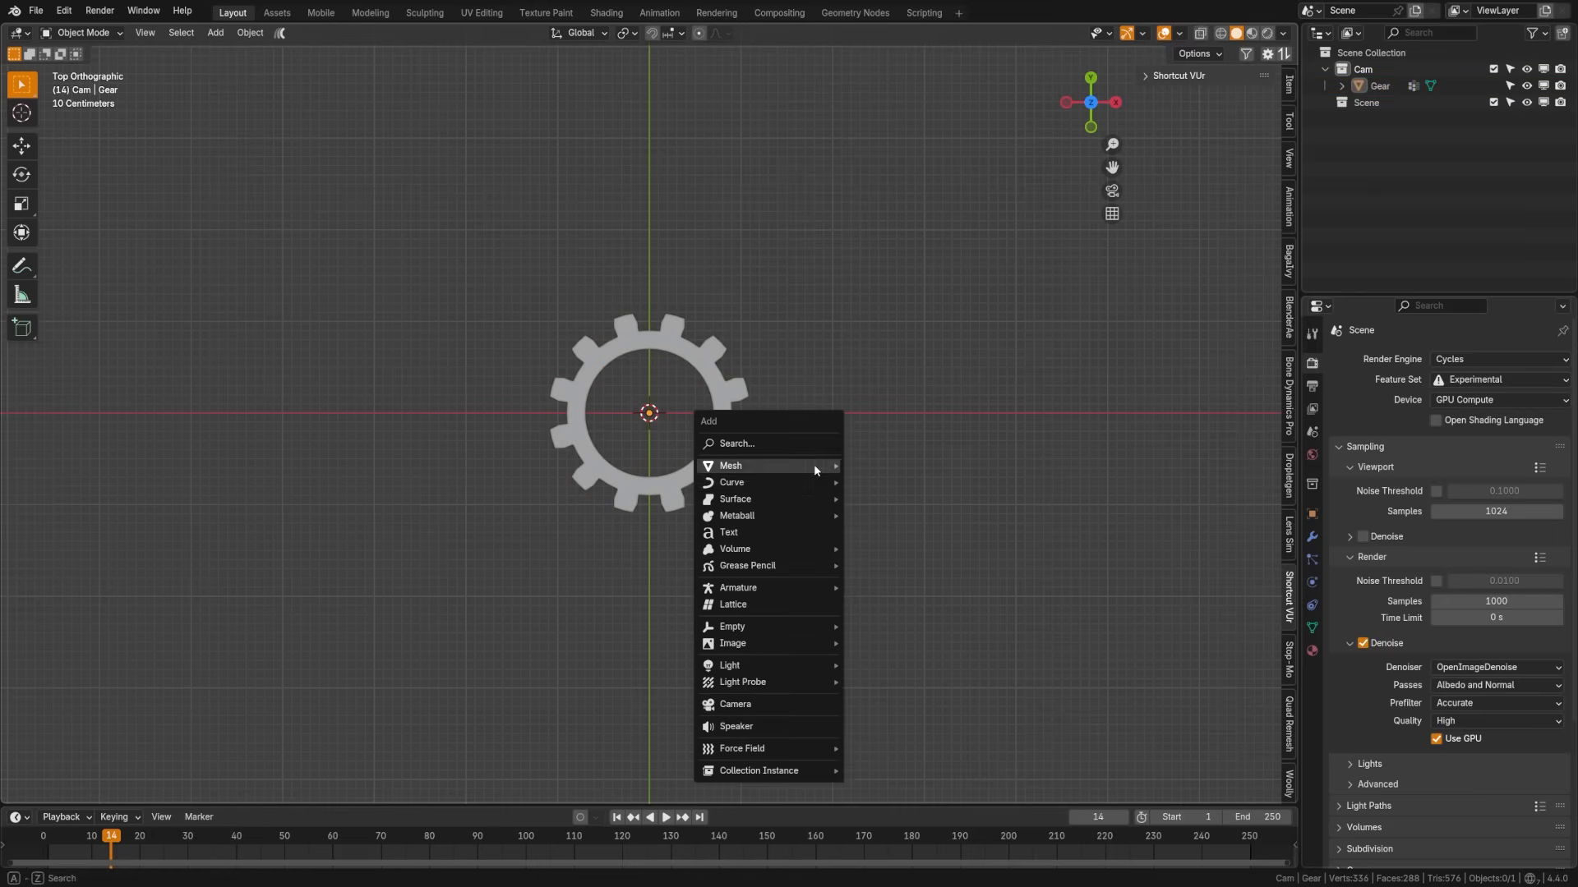
mouse_move(782, 461)
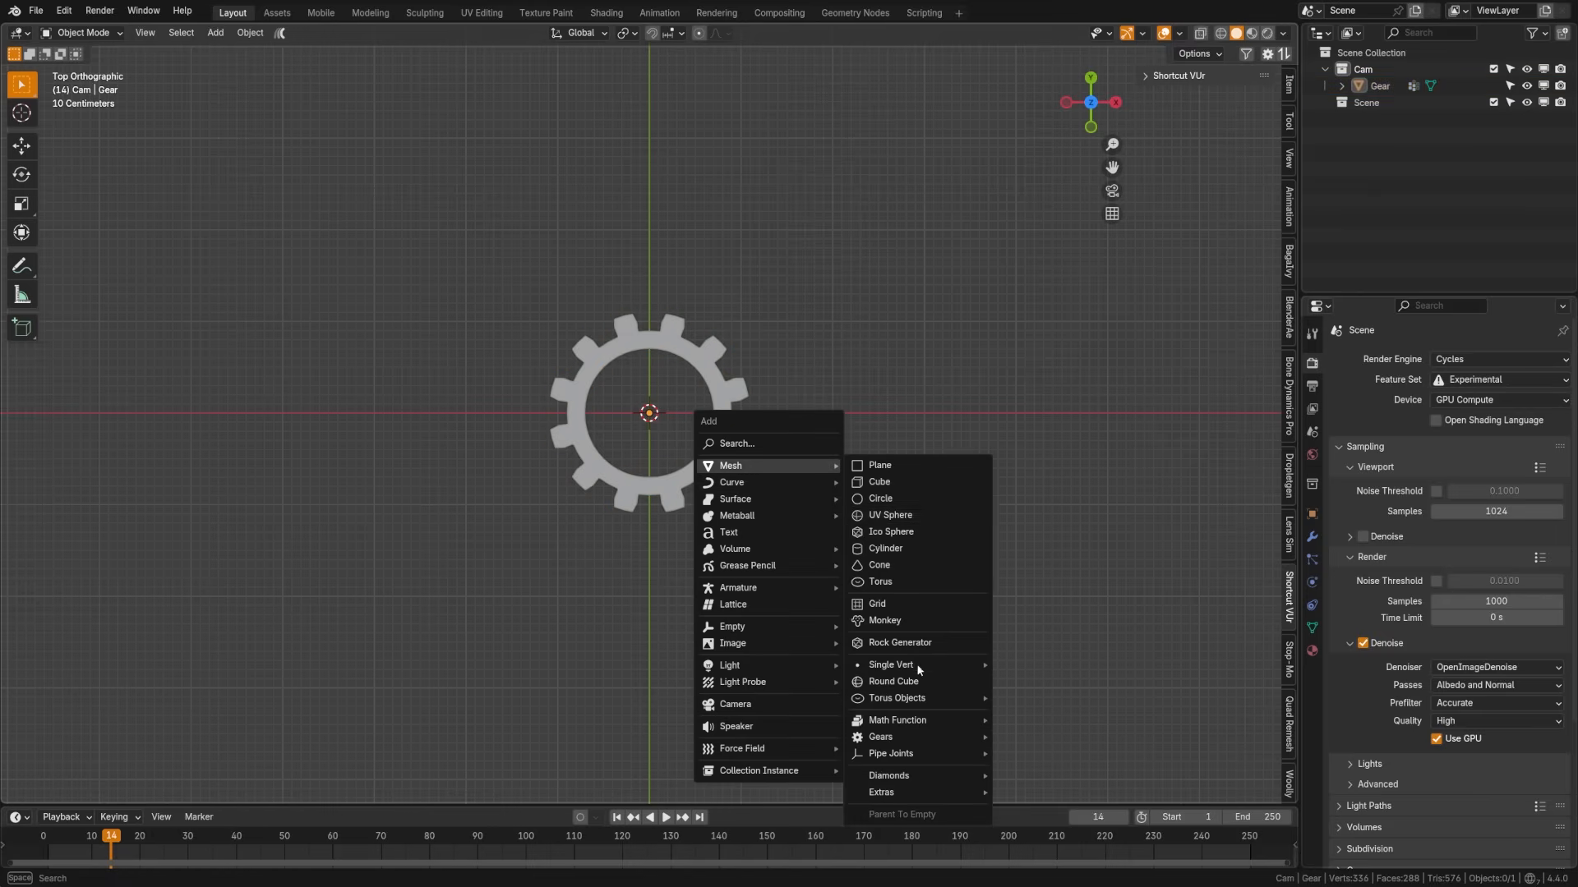
mouse_move(945, 737)
click(1037, 737)
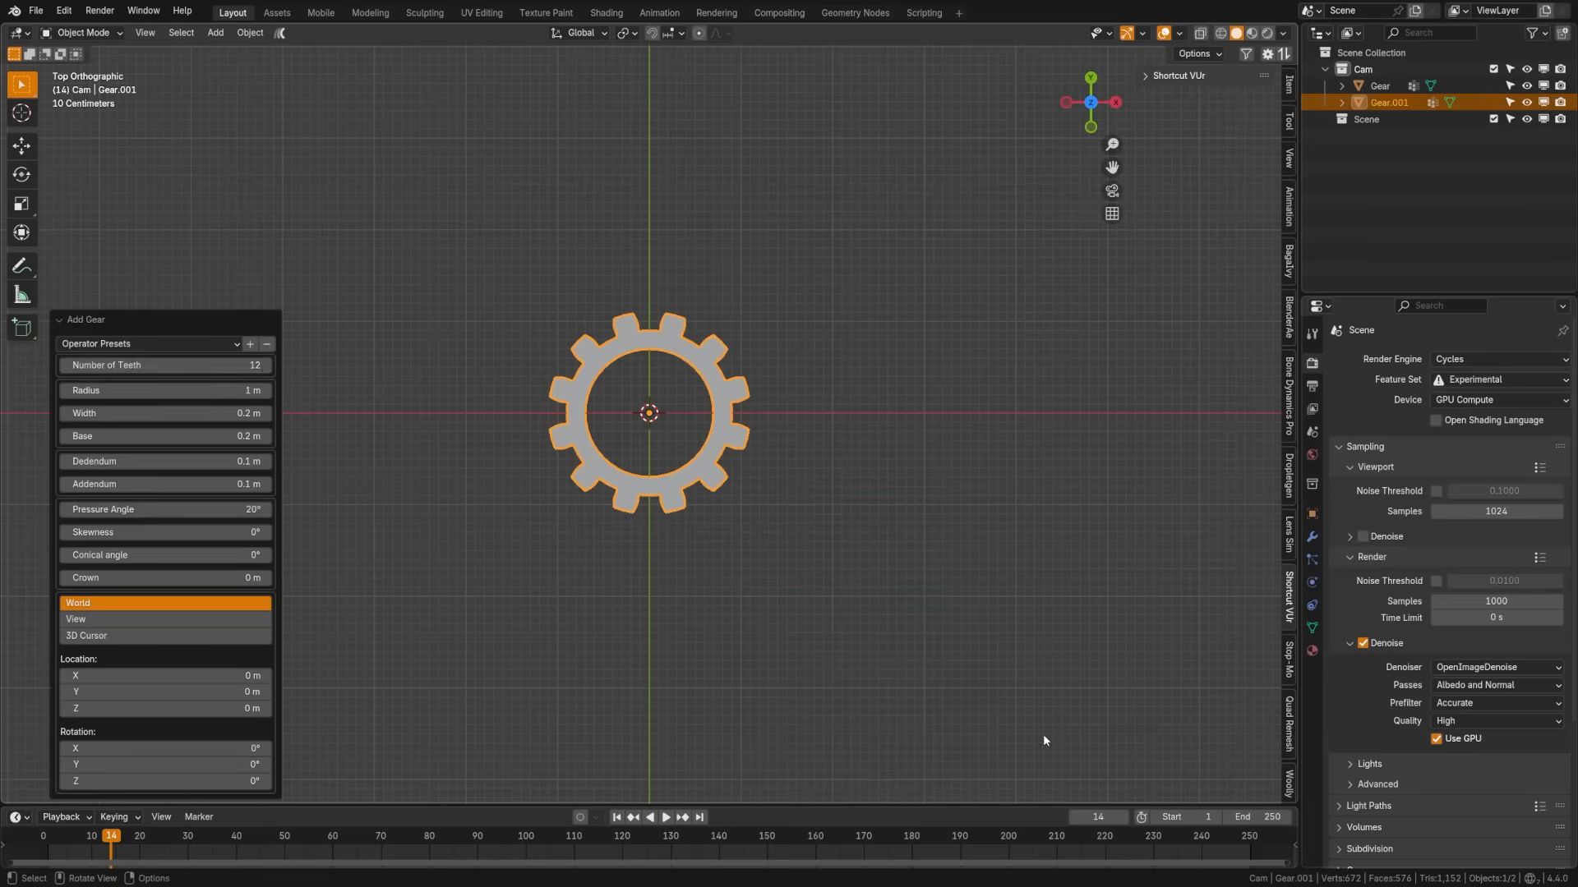
click(254, 393)
text(0.75)
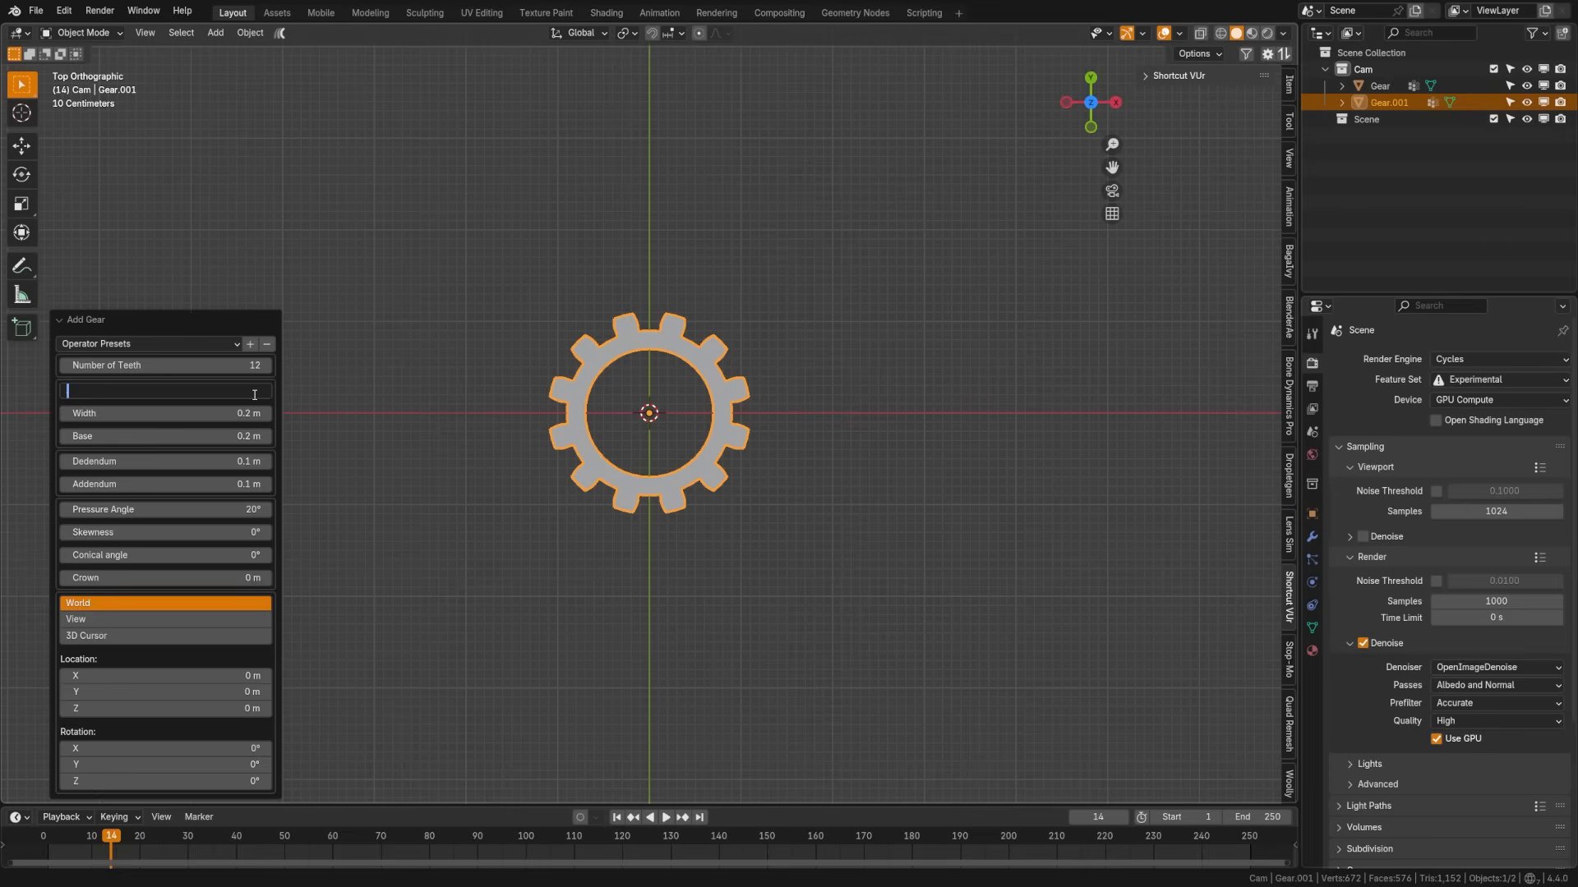
key(Return)
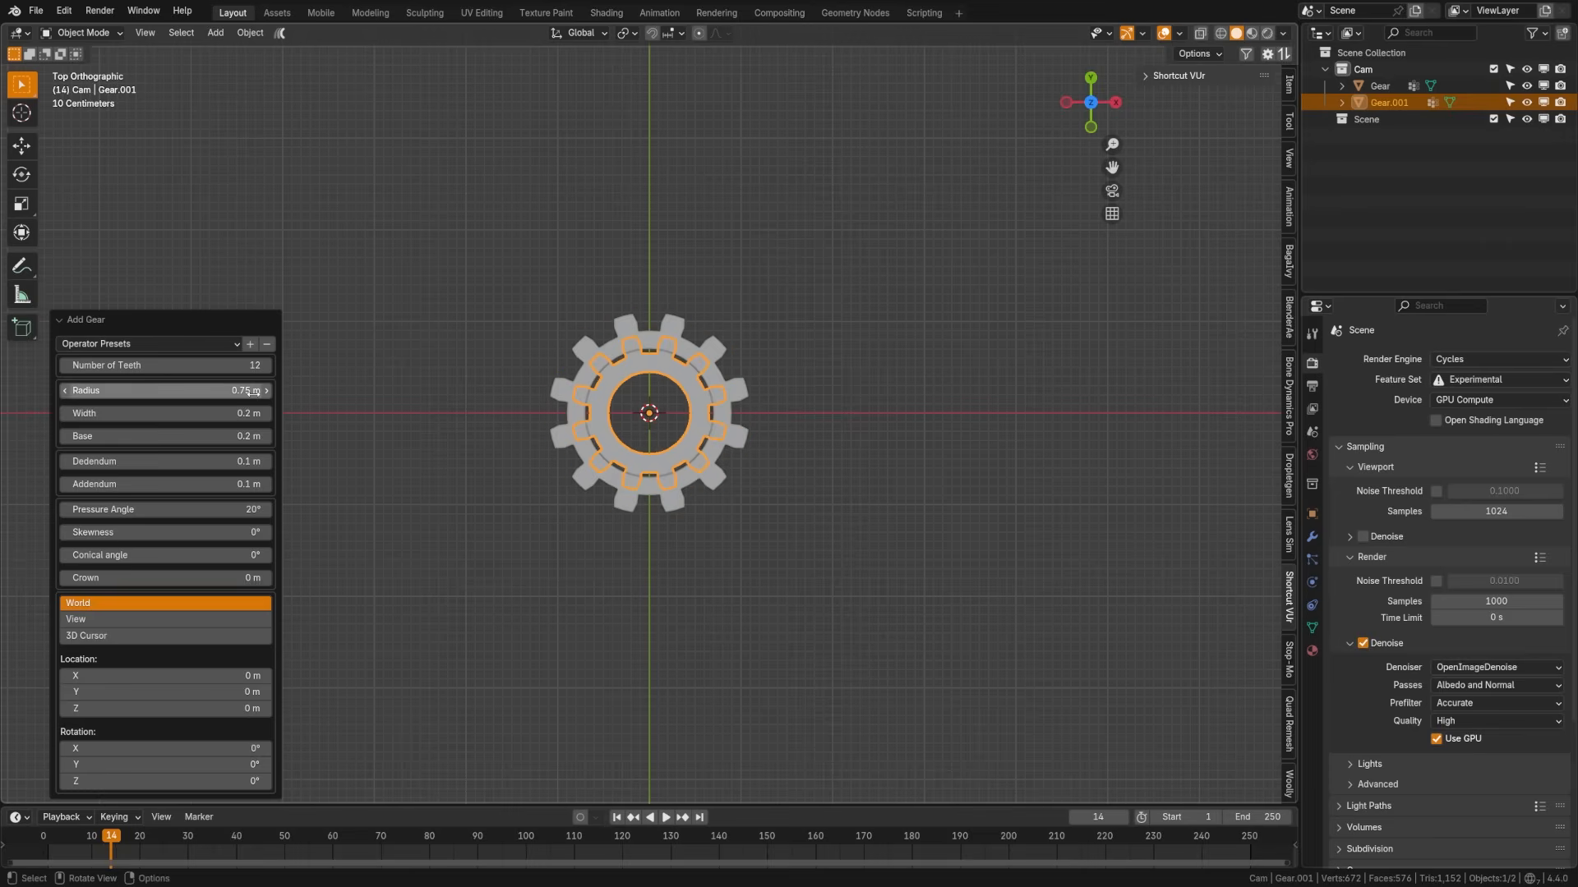
- Set the 0.75 m gear's number of teeth to 9 and deselect it
click(208, 367)
text(- 3)
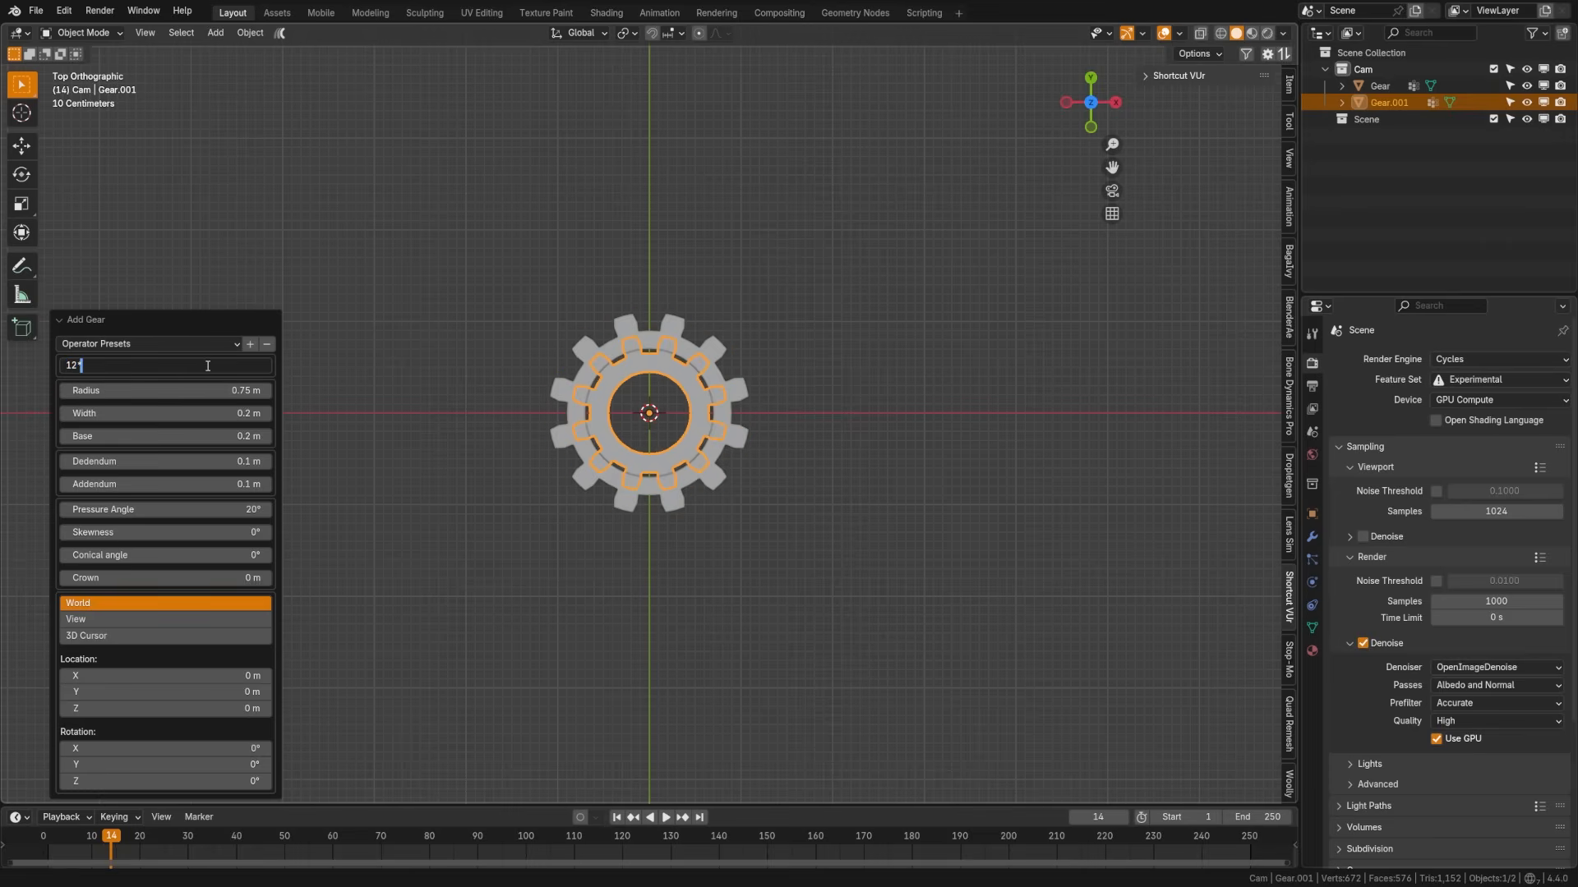
key(Return)
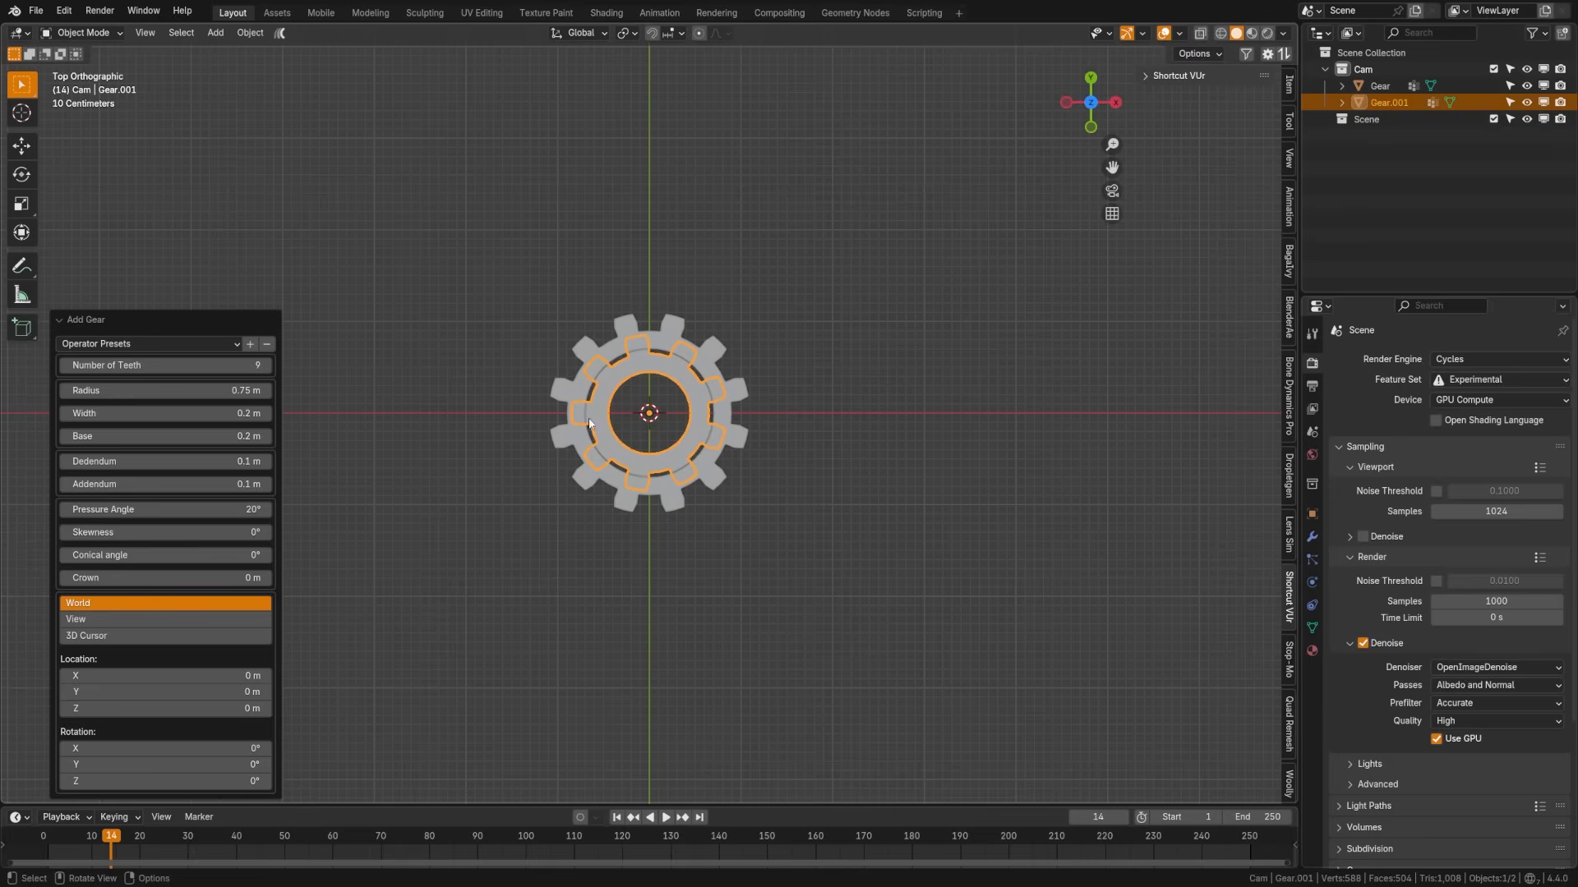
click(629, 460)
click(832, 488)
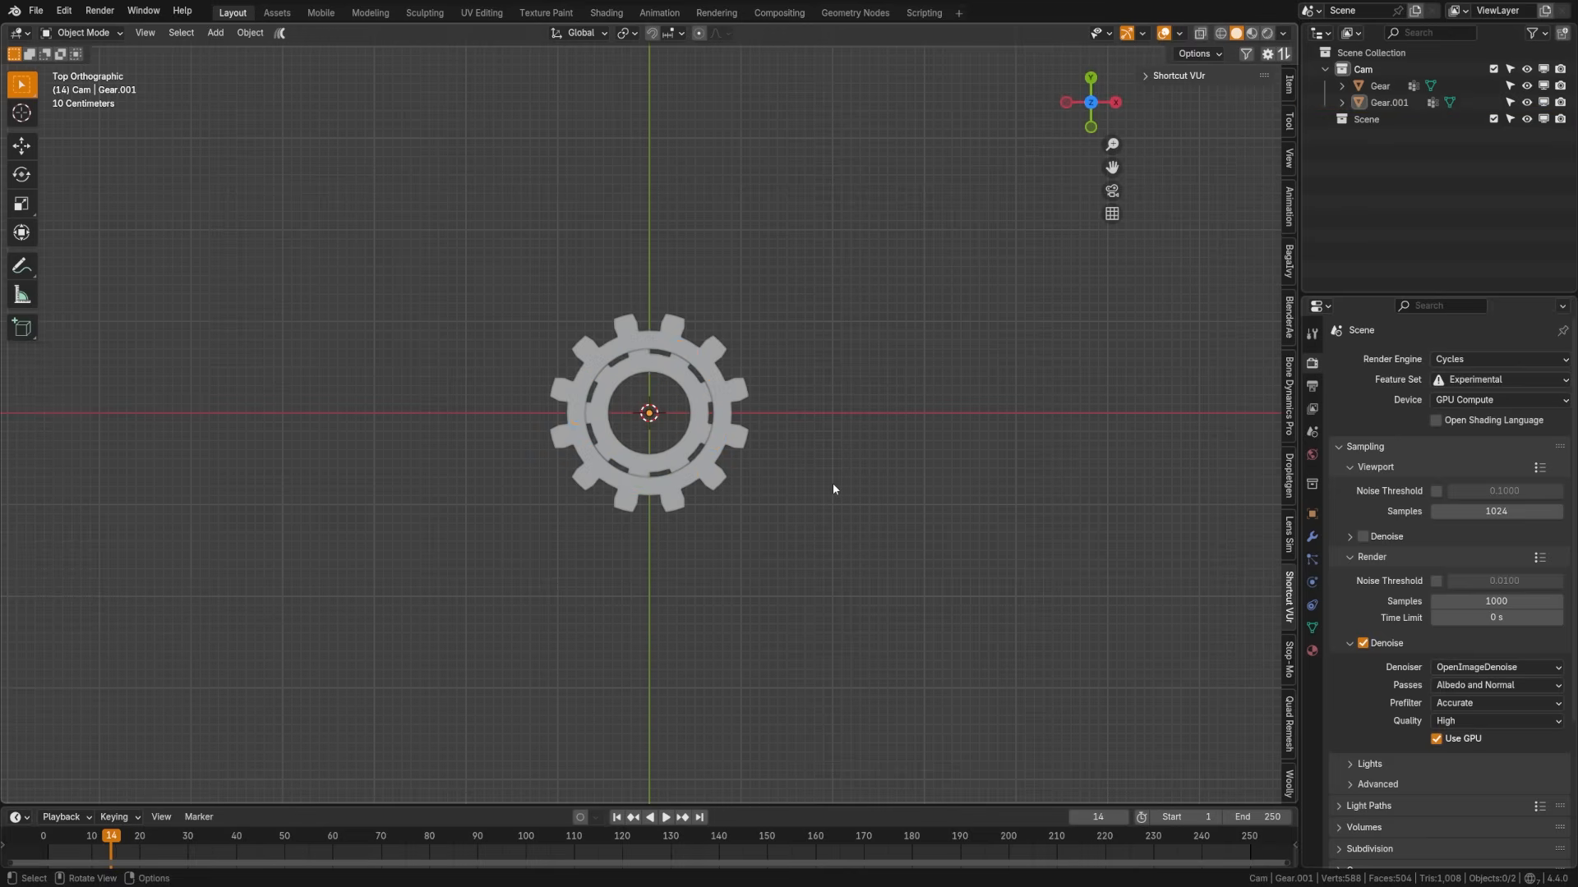
- Add a third gear mesh at the origin and set its radius to 0.5 m
key(shift+a)
mouse_move(832, 485)
mouse_move(944, 757)
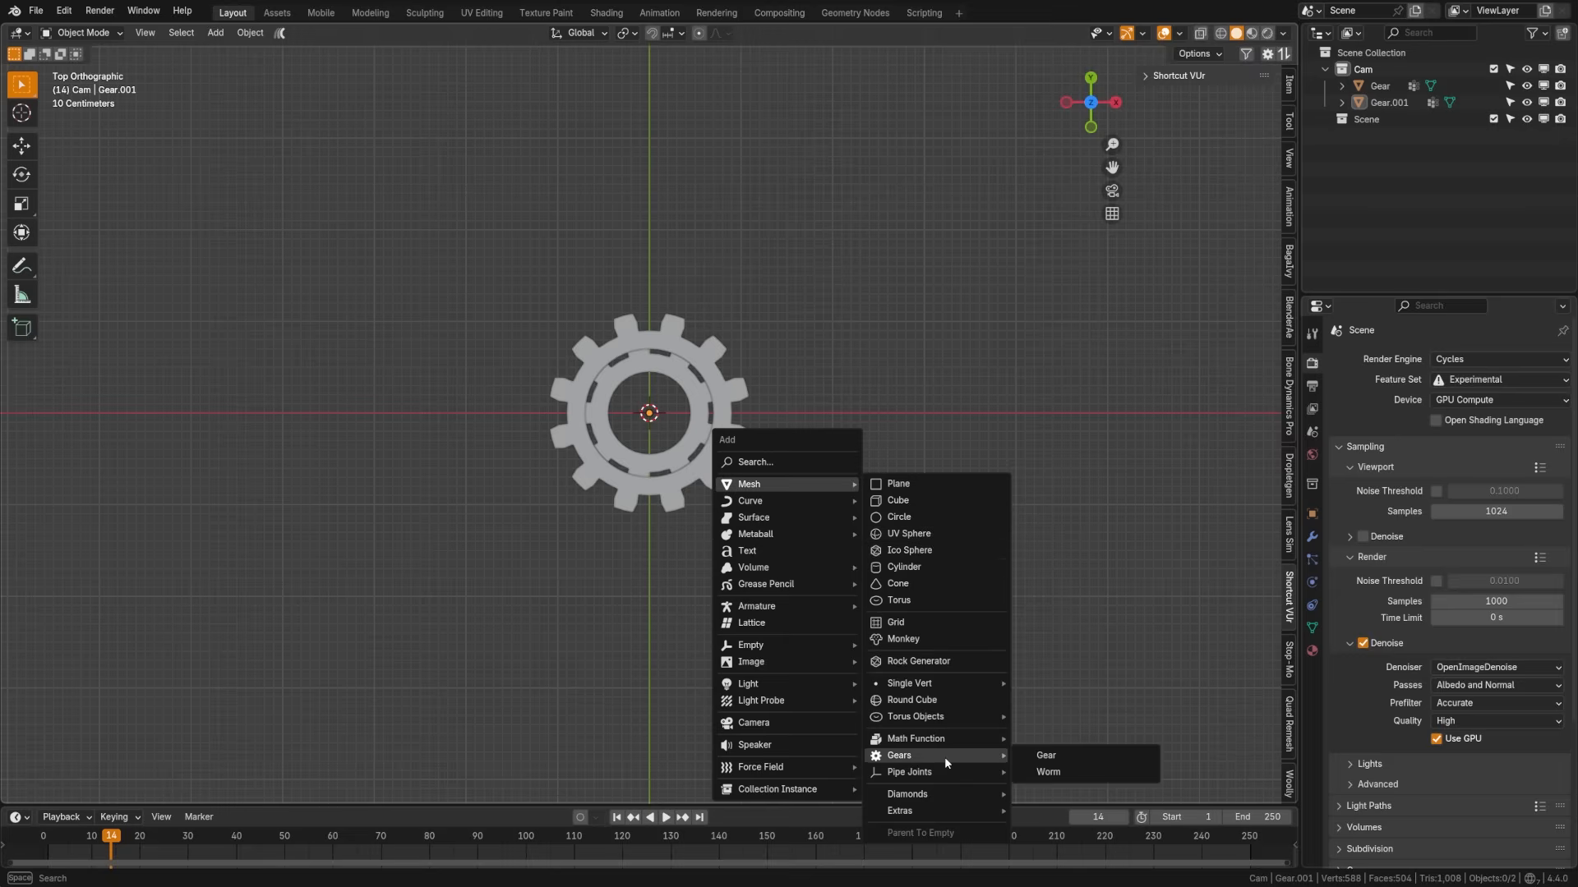
click(1060, 755)
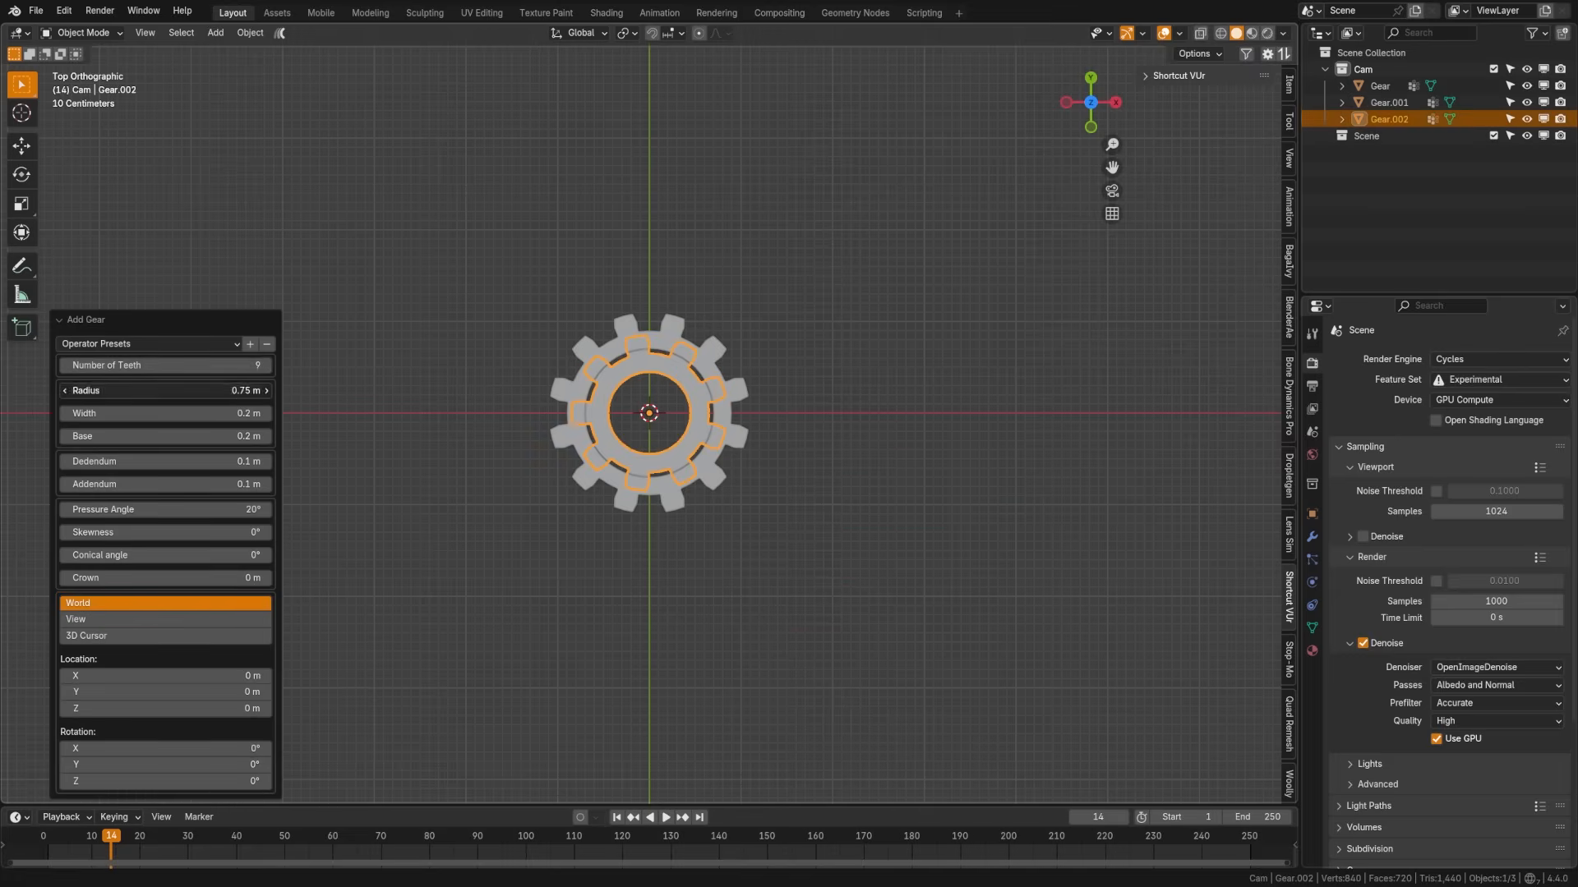
click(164, 390)
text(0.5)
key(Return)
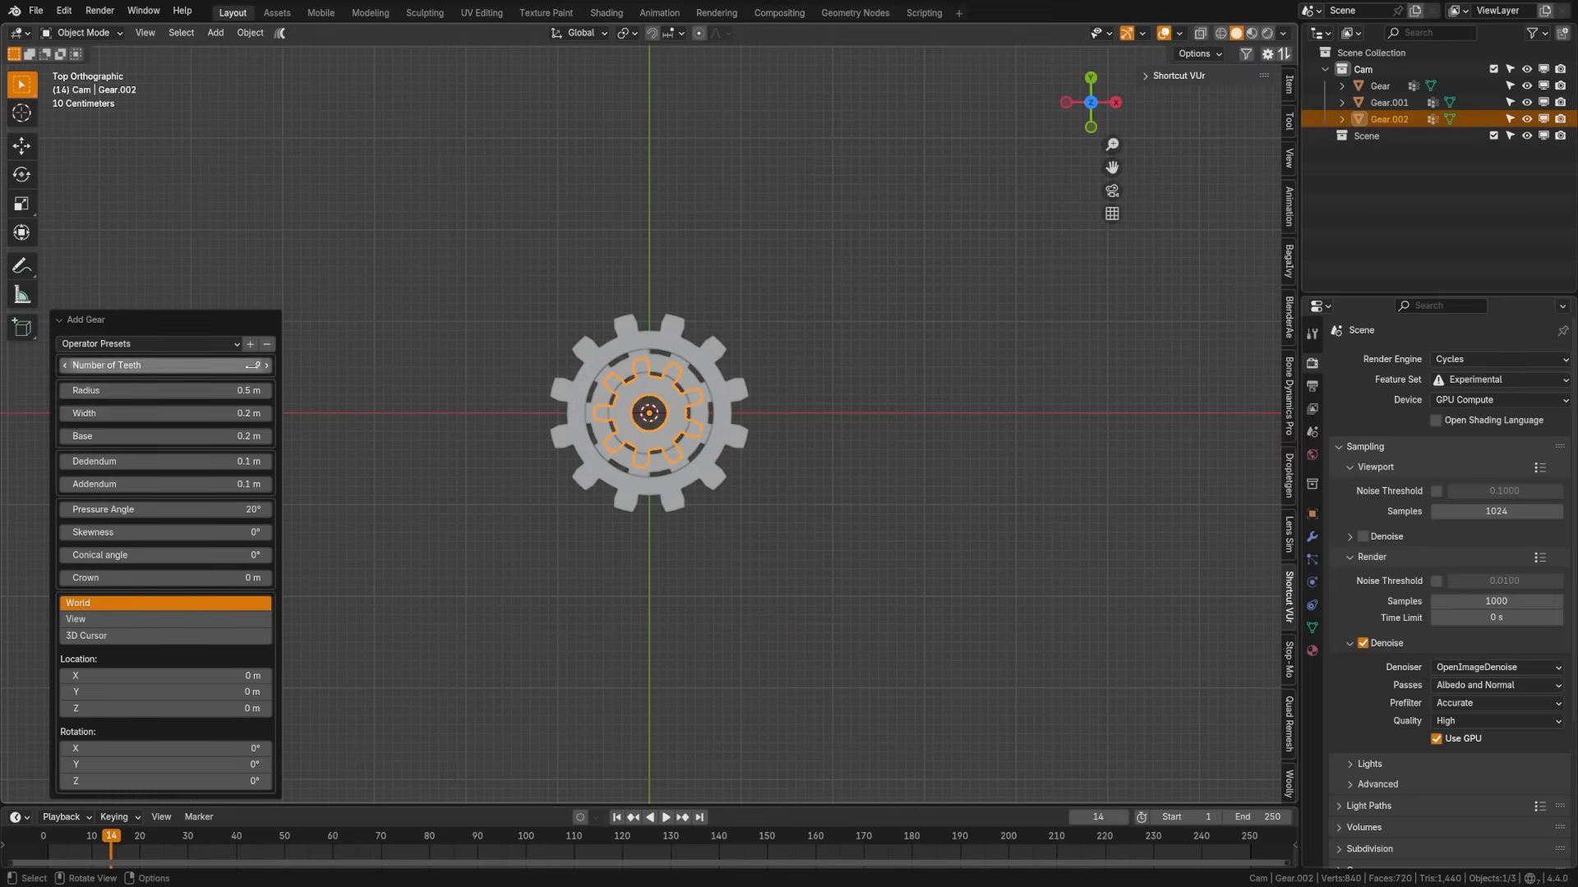
- Set the 0.5 m gear's number of teeth to 6
click(242, 369)
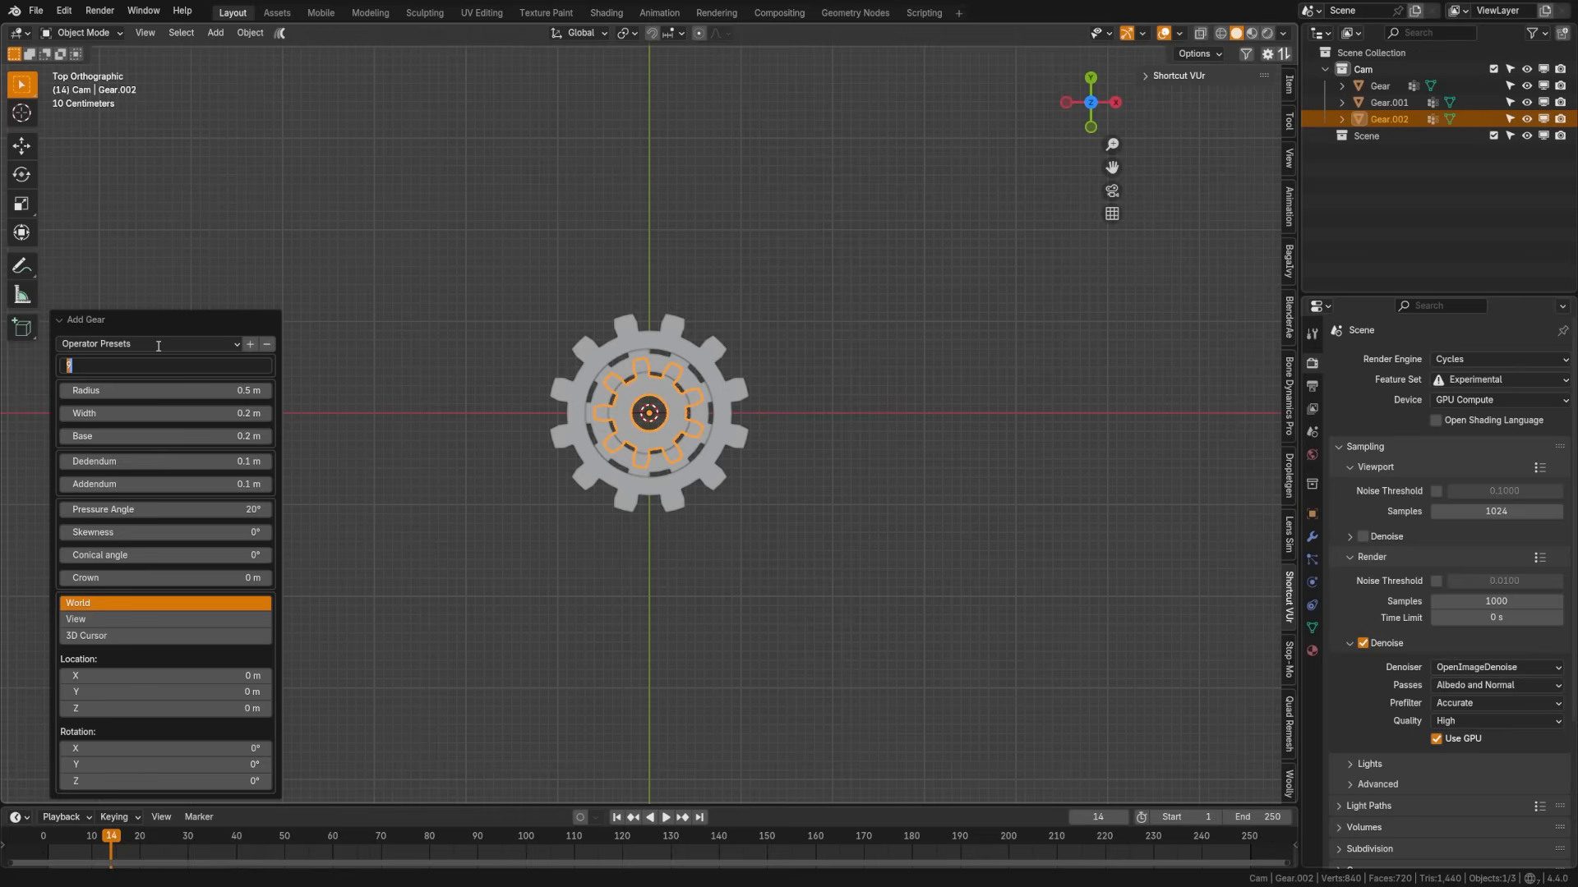
key(Return)
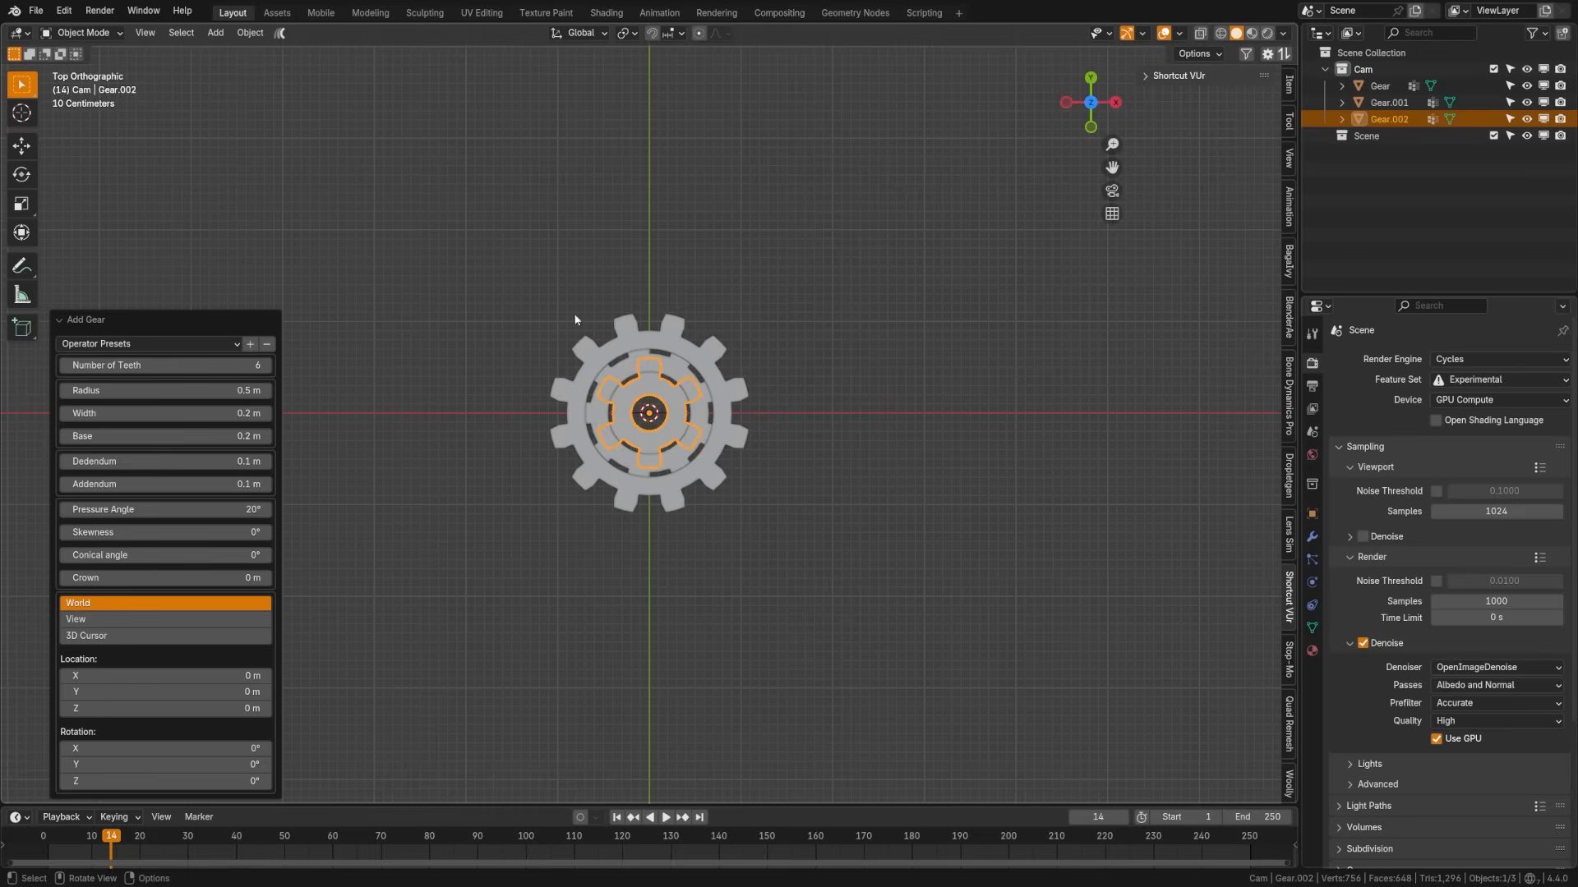
click(795, 464)
scroll(795, 464, up, 1)
shift+middle_drag(765, 475, 573, 494)
click(482, 444)
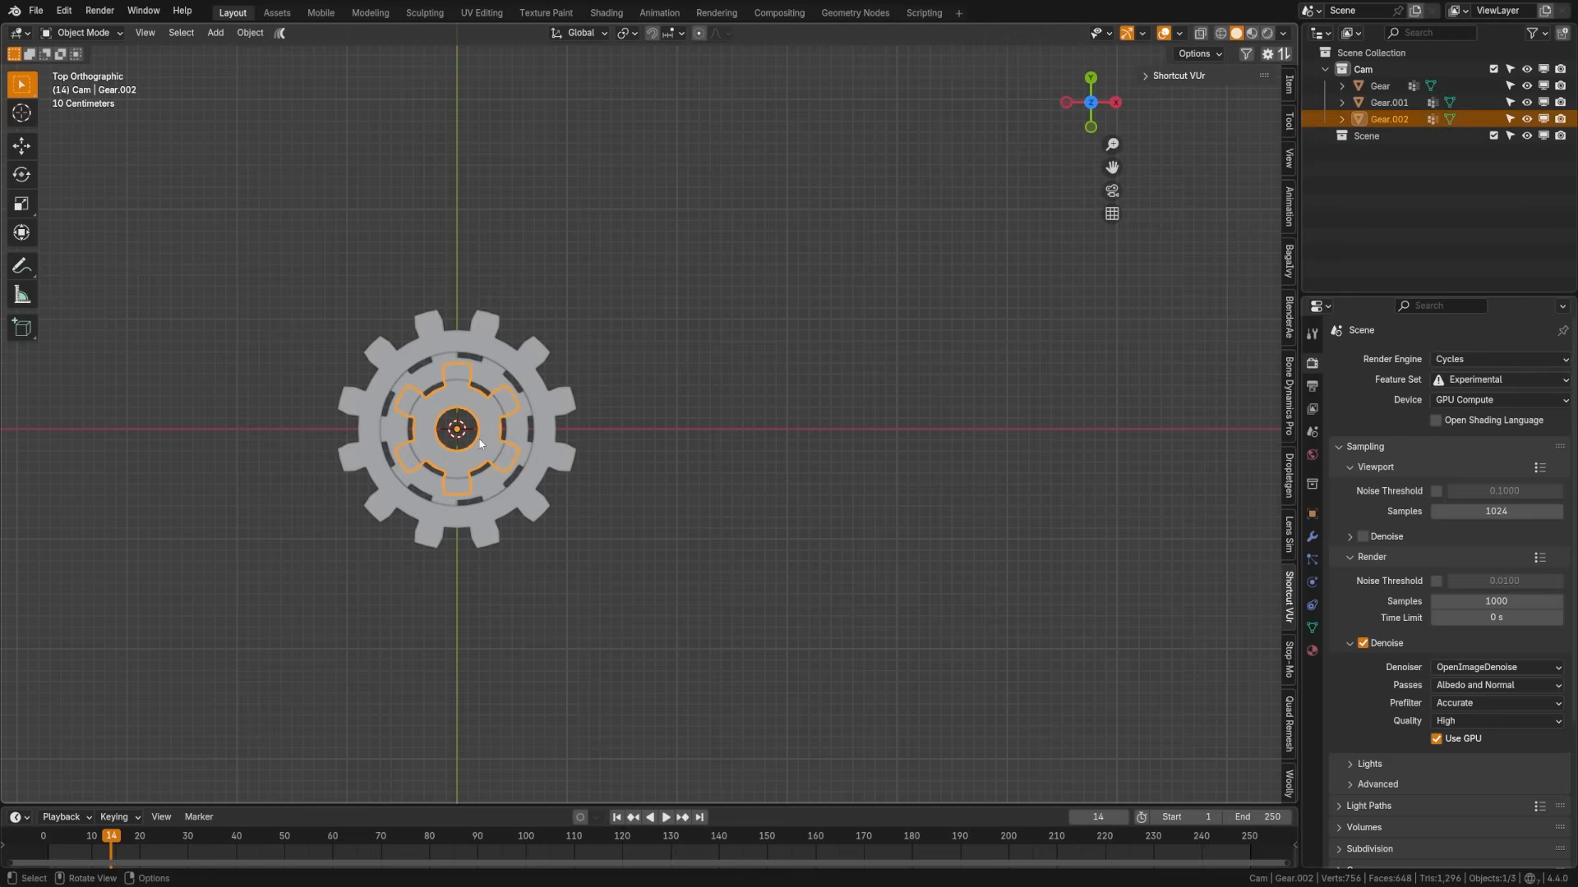
key(g)
key(x)
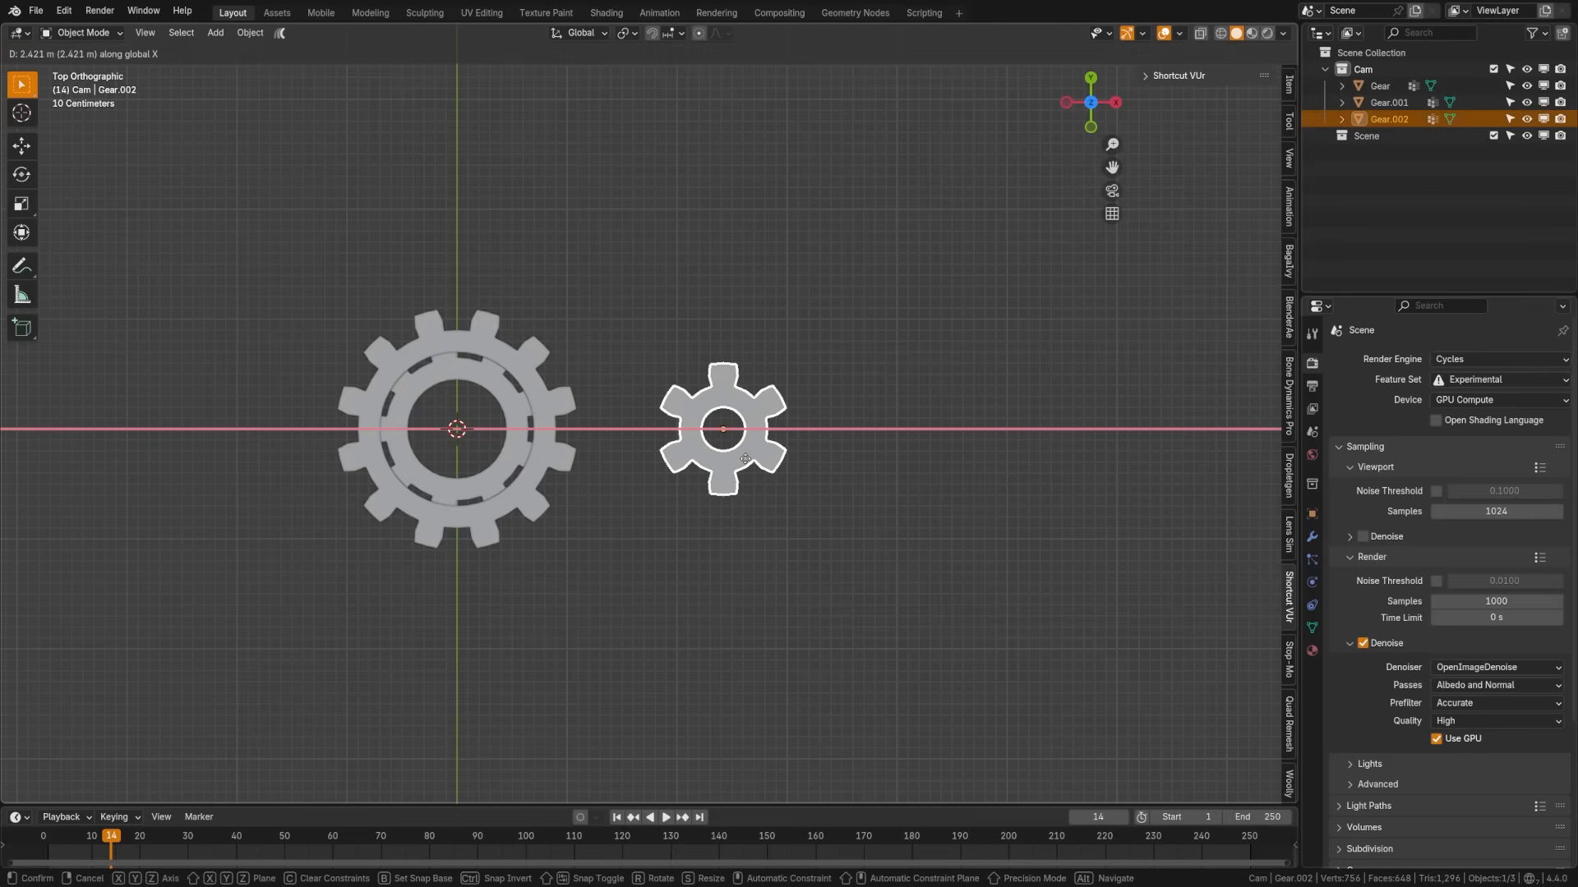
right_click(570, 451)
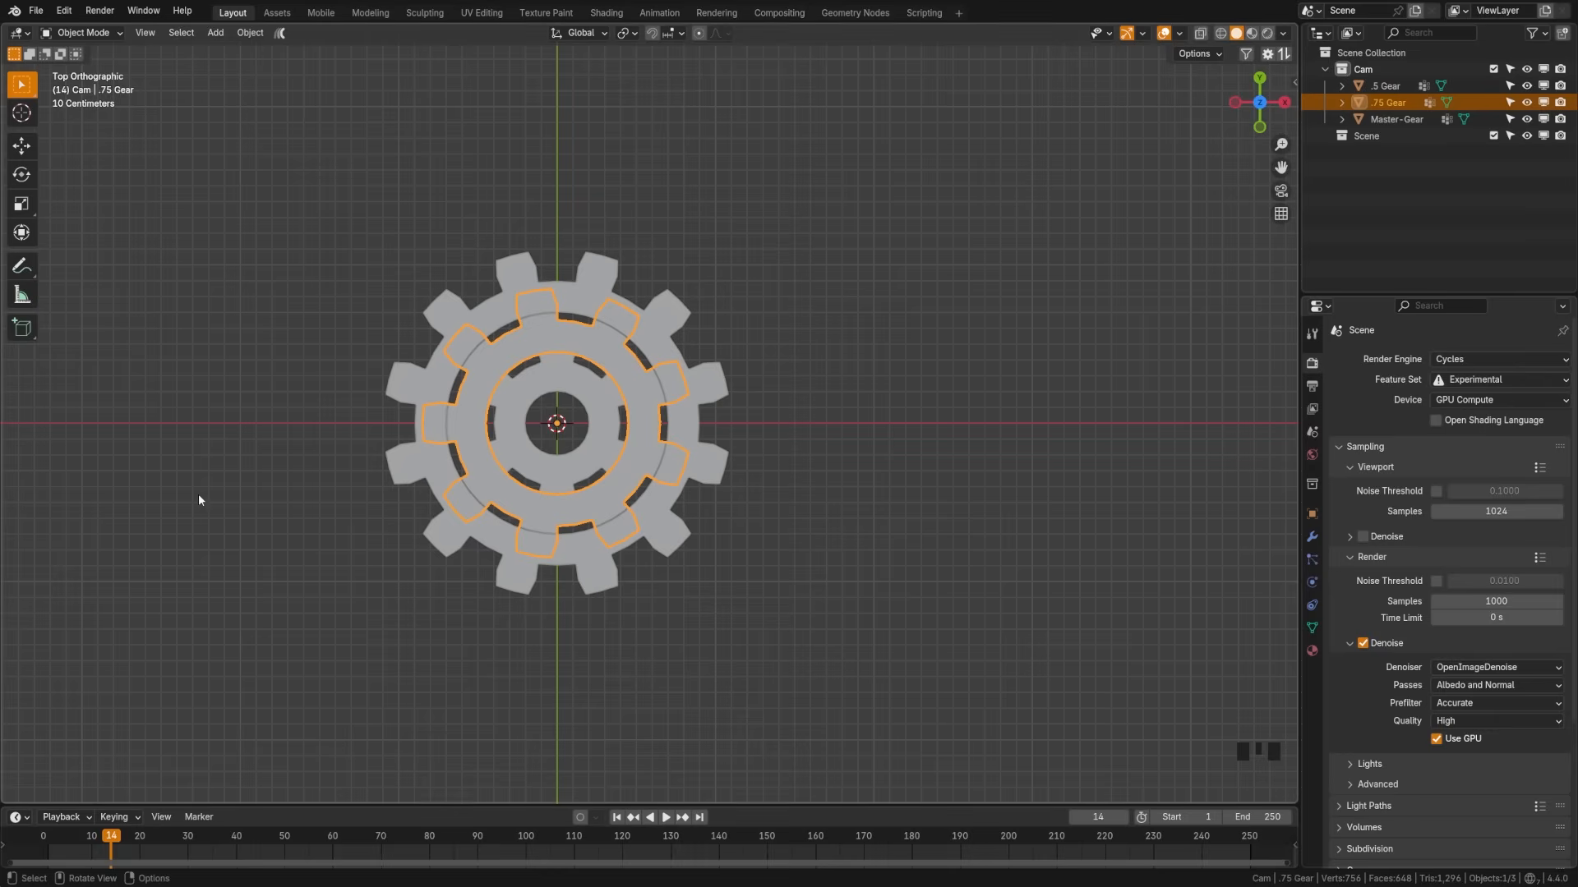
- Select the .75 Gear and .5 Gear together and move them about 2.38 m along X, clear of the Master-Gear
click(560, 542)
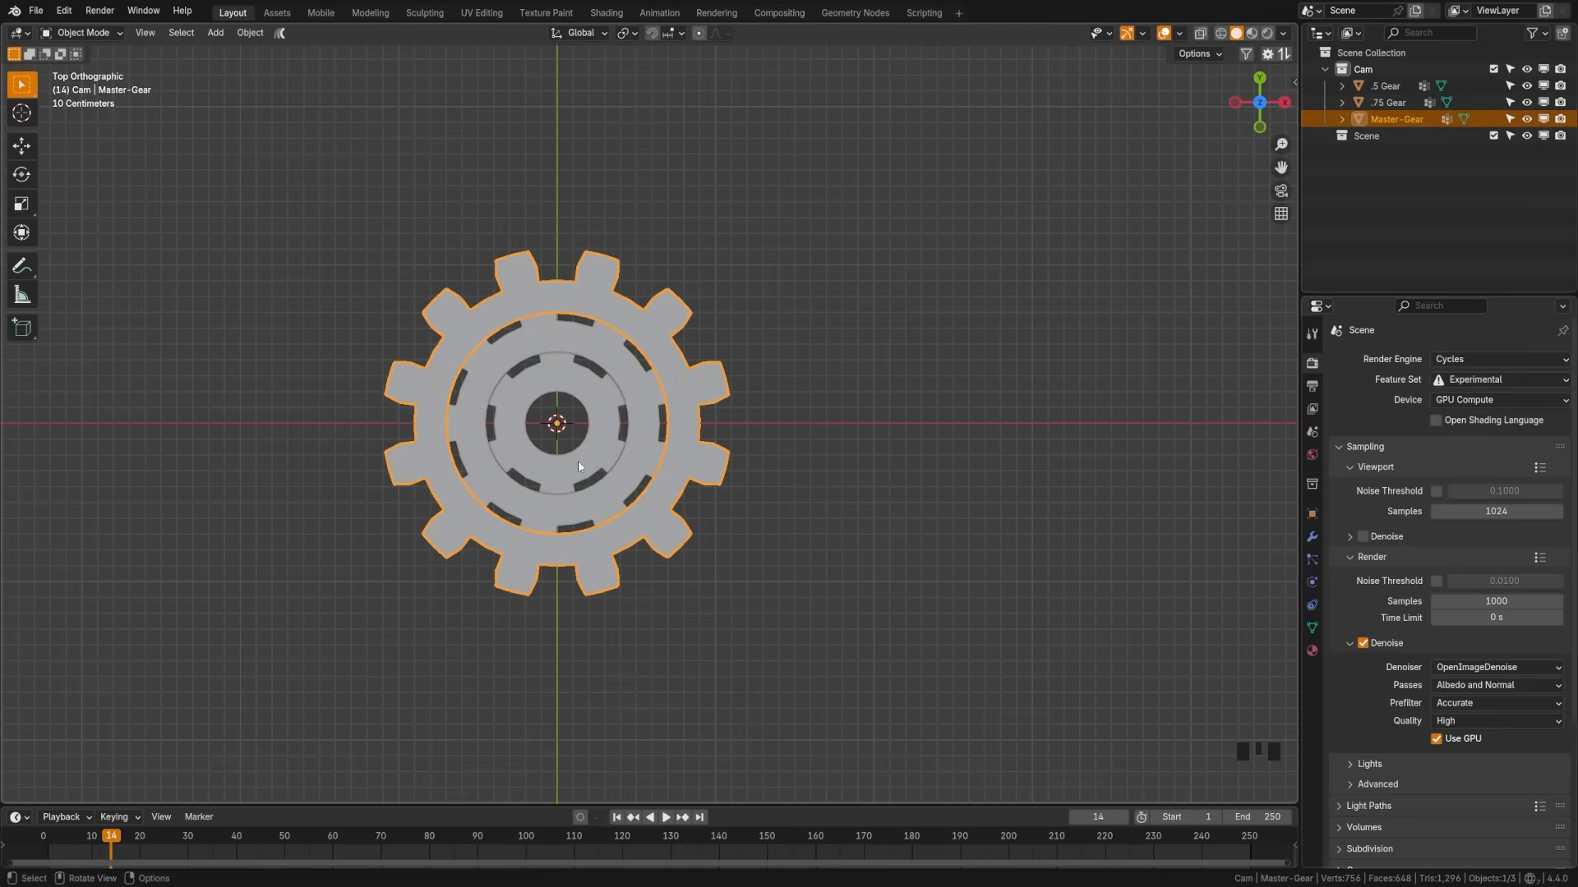
click(561, 505)
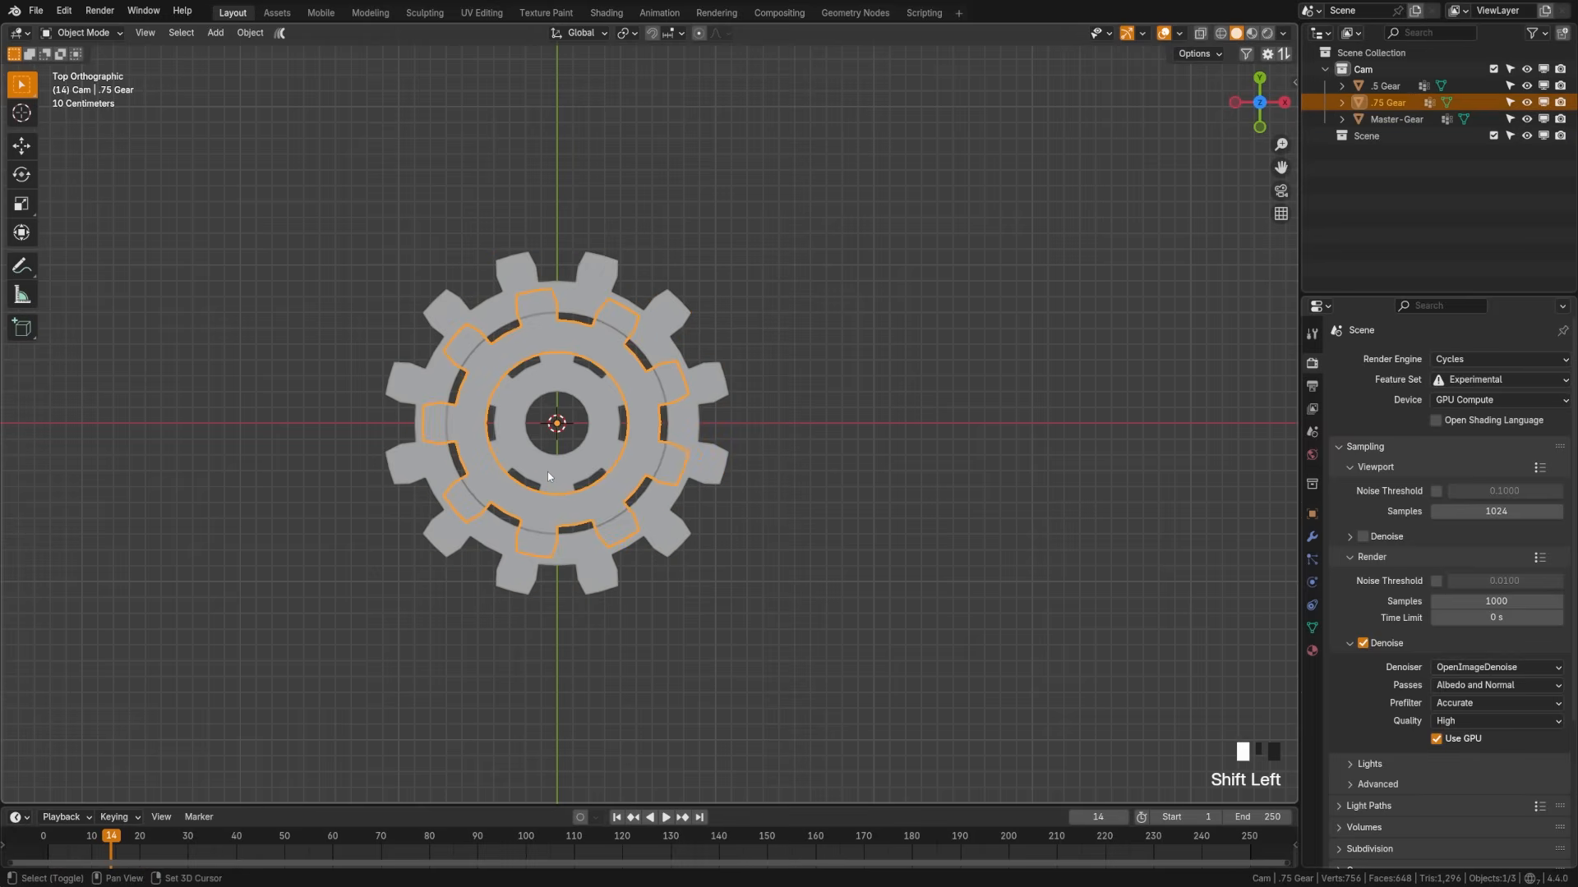
shift+click(547, 471)
key(g)
key(x)
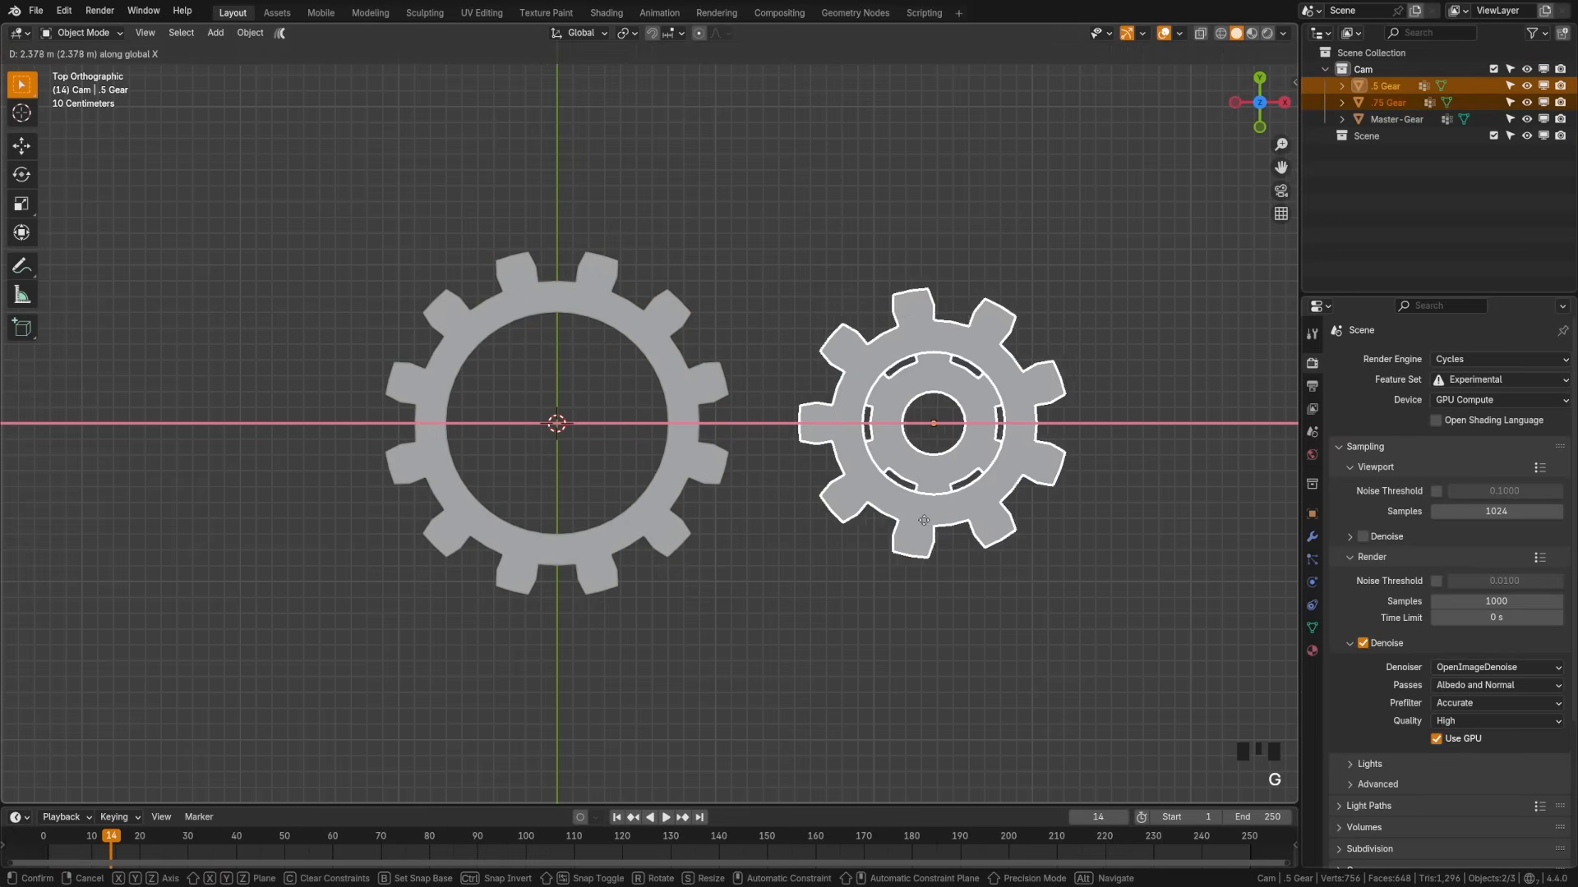
click(923, 521)
- Show the objects' transform properties in the viewport and deselect the gears
shift+middle_drag(789, 558, 658, 546)
key(n)
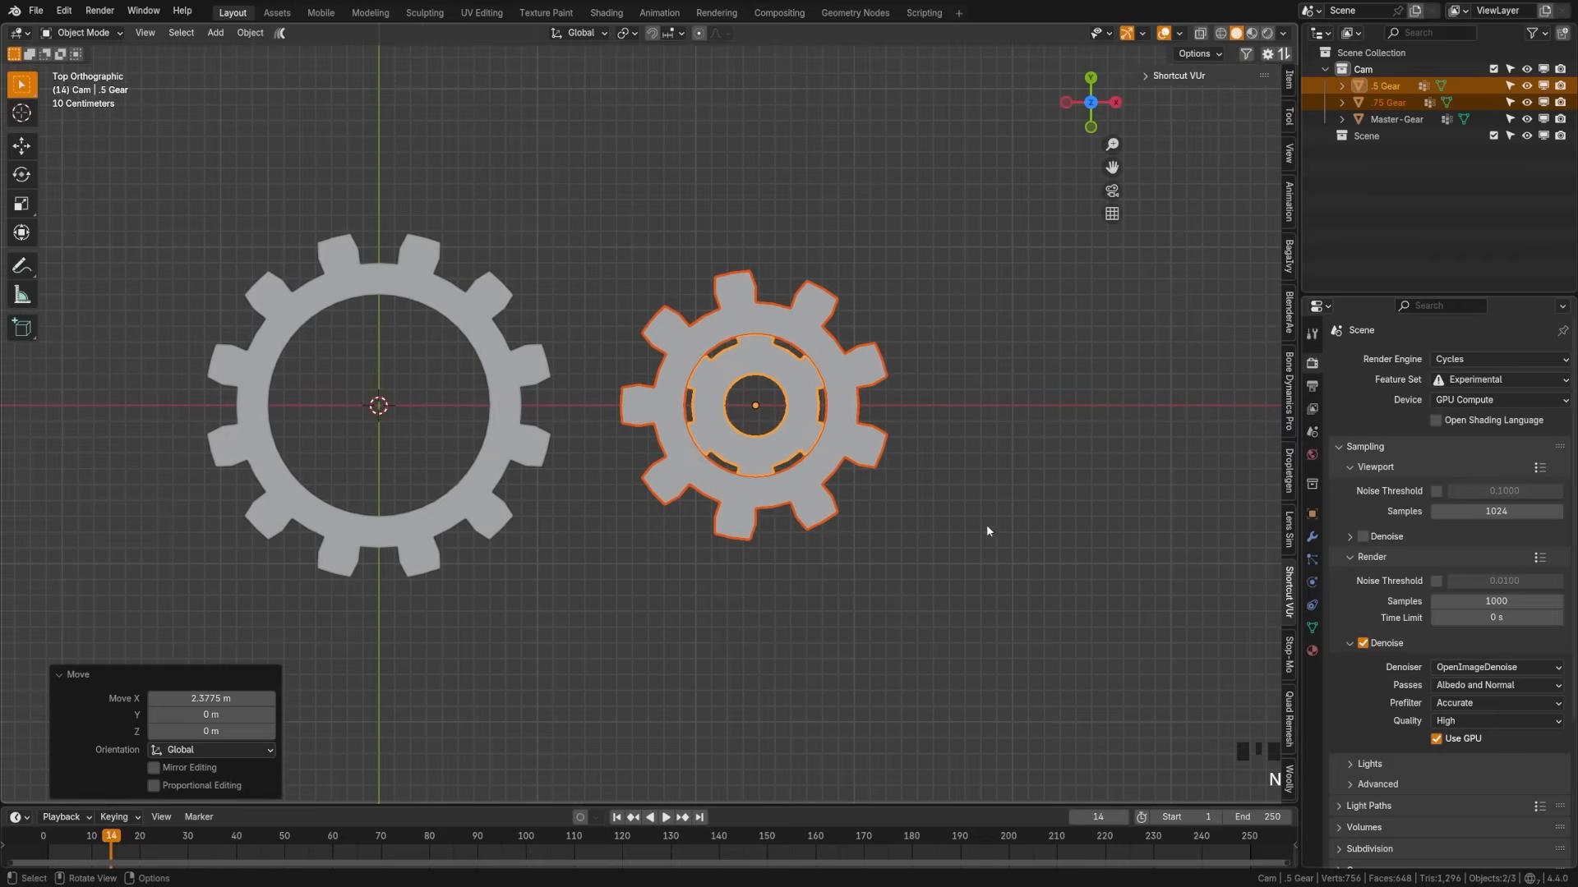
click(1288, 80)
click(914, 483)
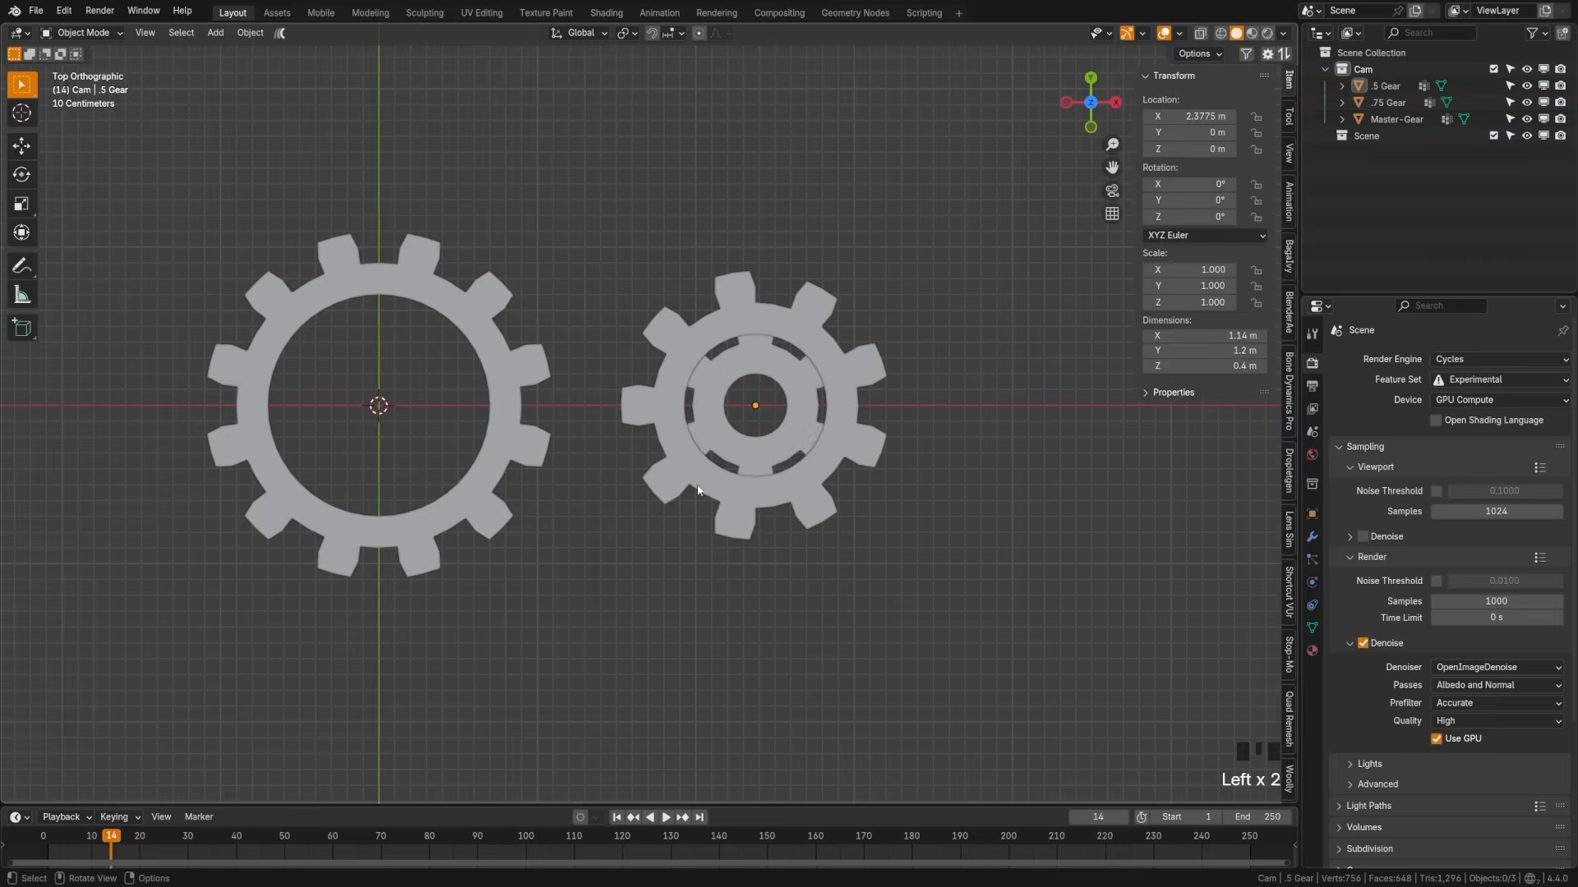
- Move the .75 Gear along X to about 1.755 m so its teeth mesh with the Master-Gear
shift+middle_drag(666, 422, 718, 434)
click(718, 434)
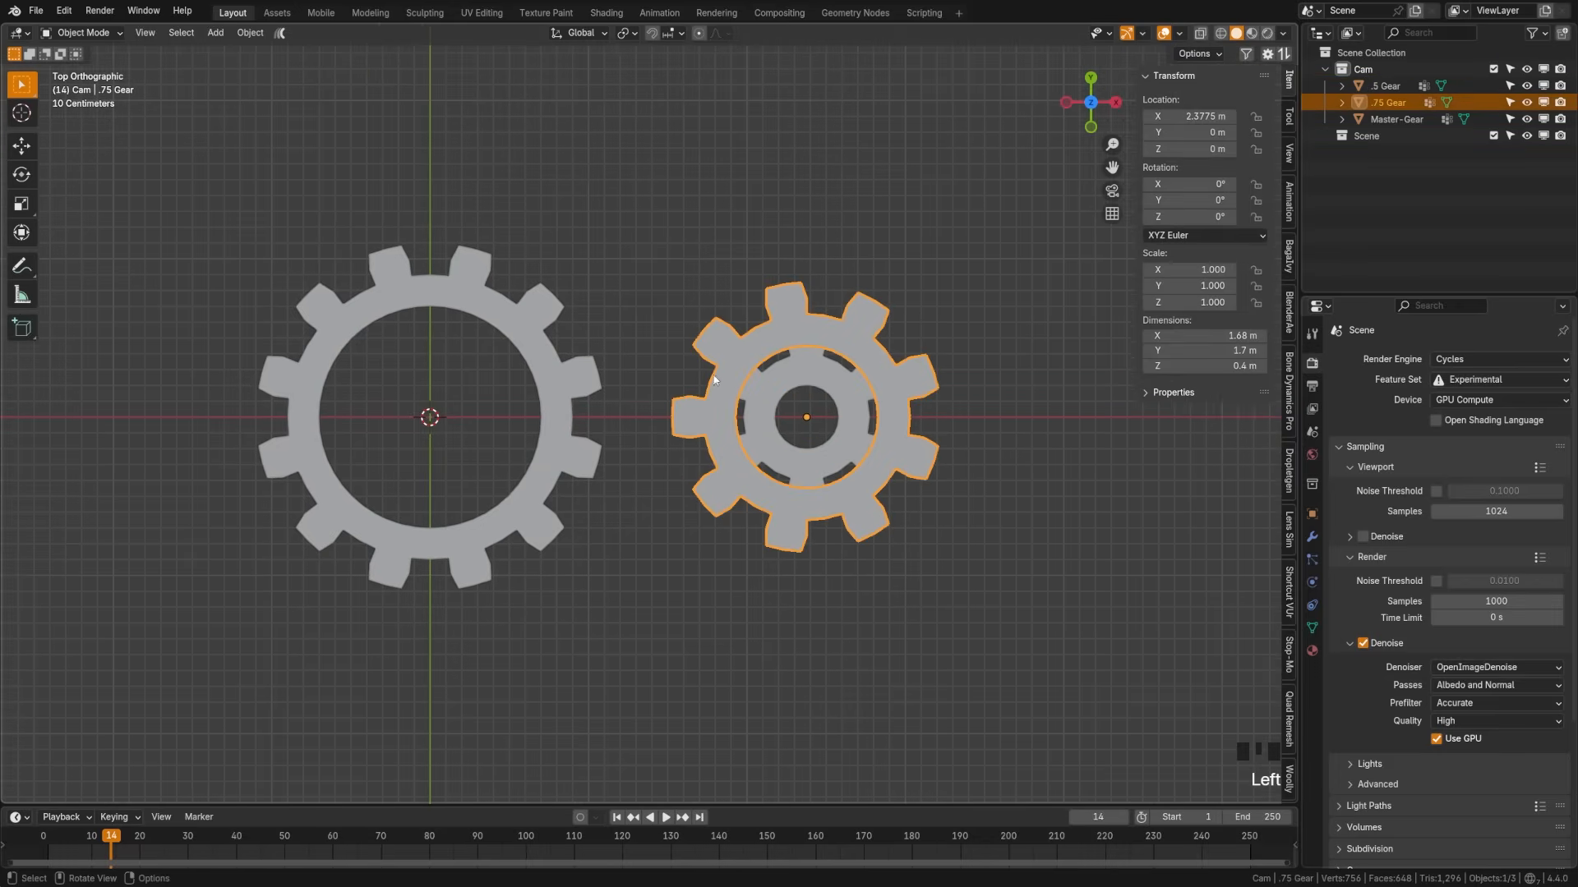
key(g)
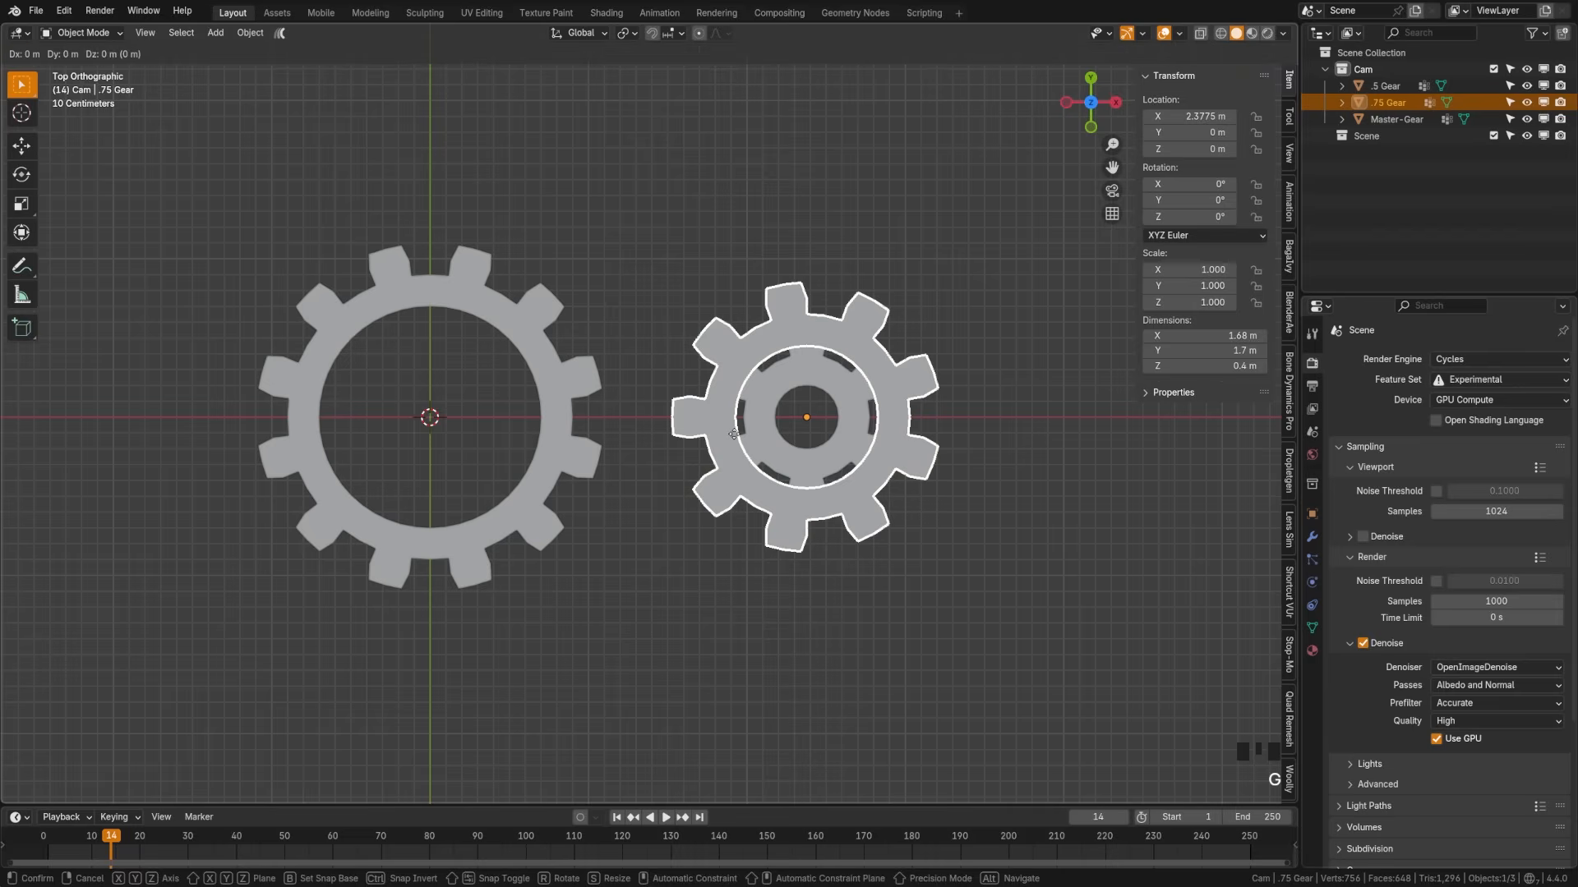
key(x)
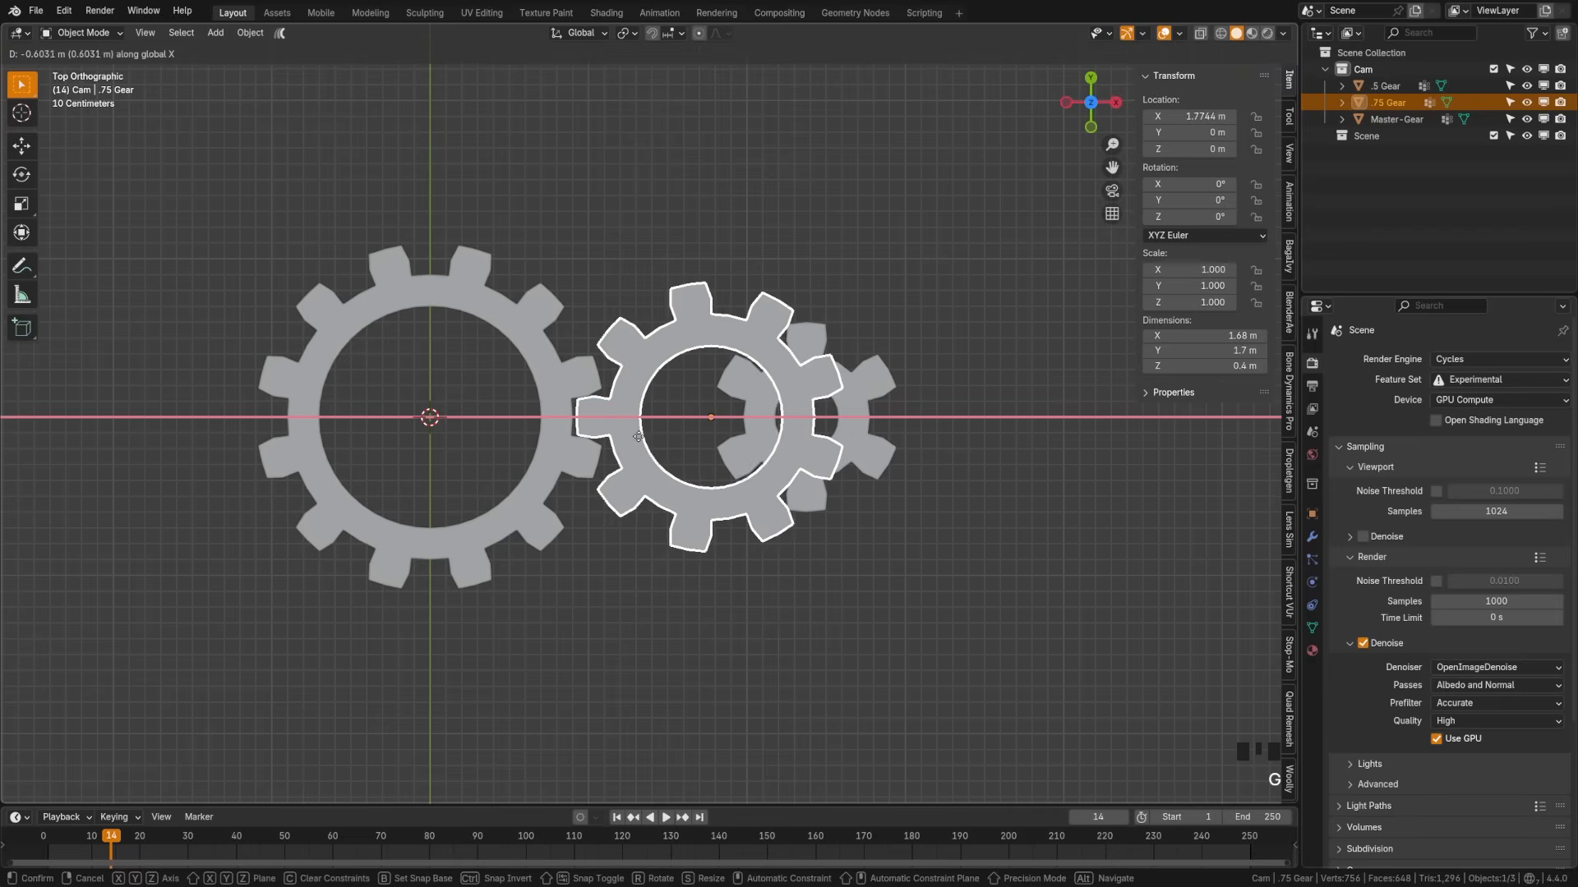
click(635, 437)
key(a)
- Move the .5 Gear below the Master-Gear to about X 0 m, Y -1.49 m so their teeth mesh, then deselect everything
click(815, 475)
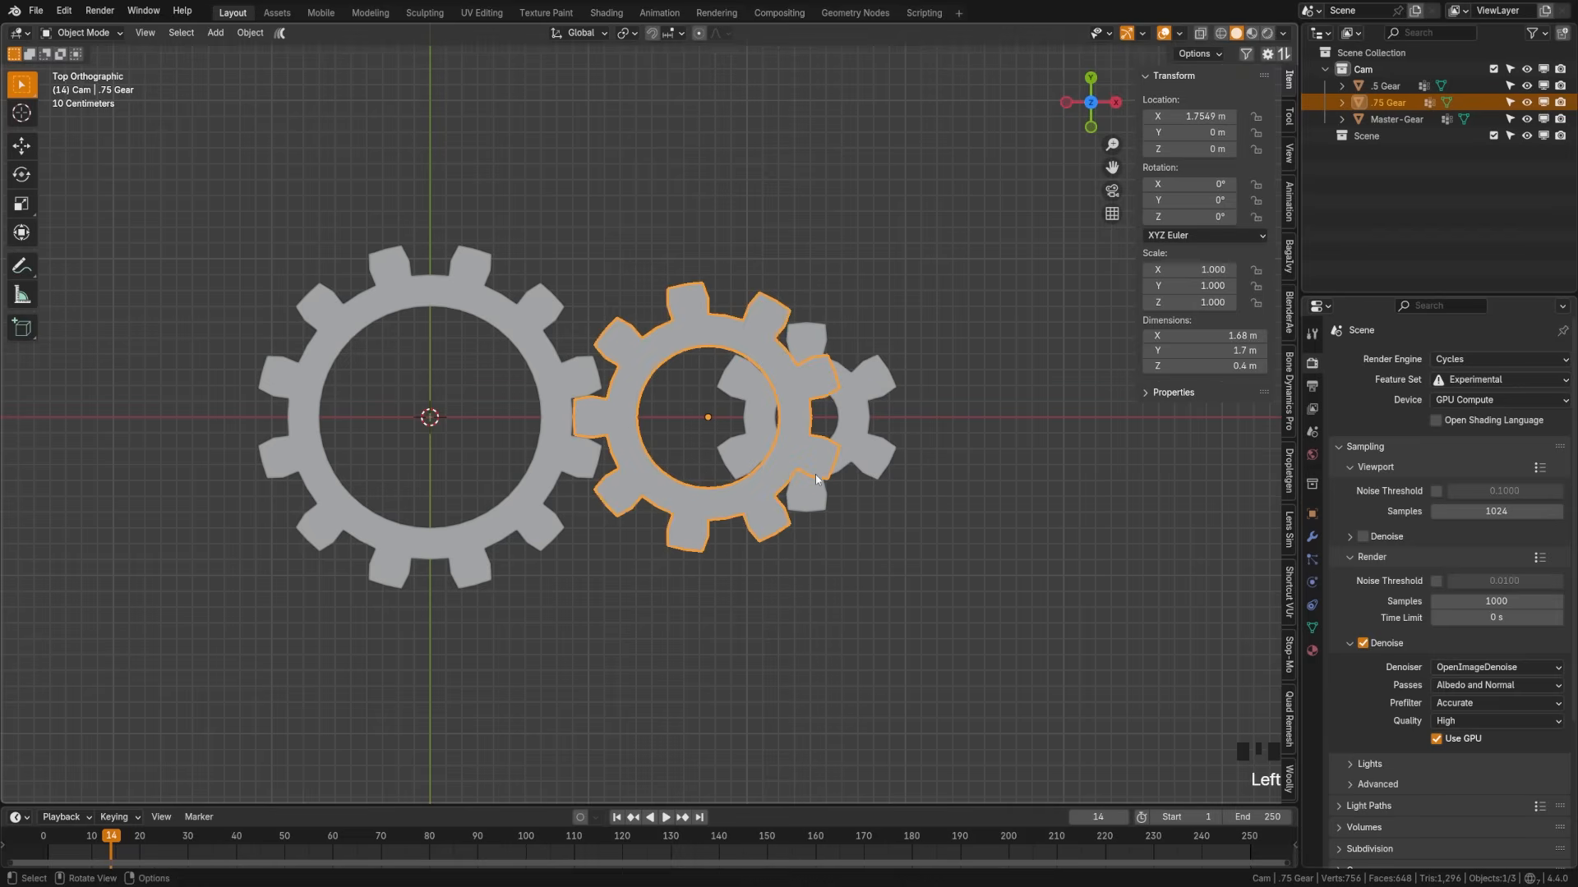
click(819, 496)
shift+middle_drag(896, 424, 935, 387)
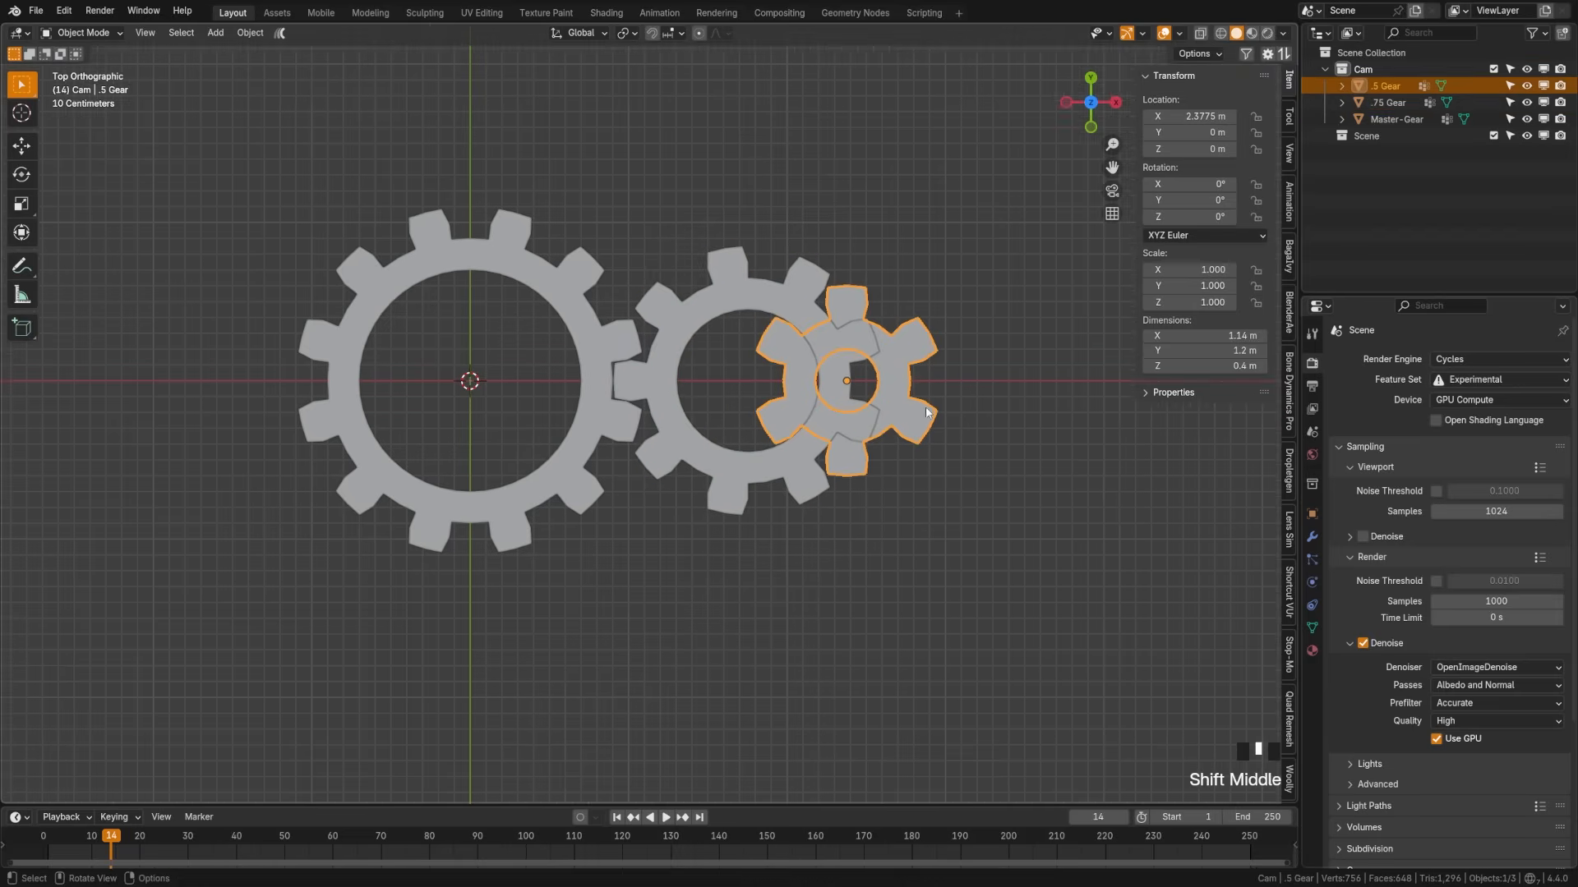
key(g)
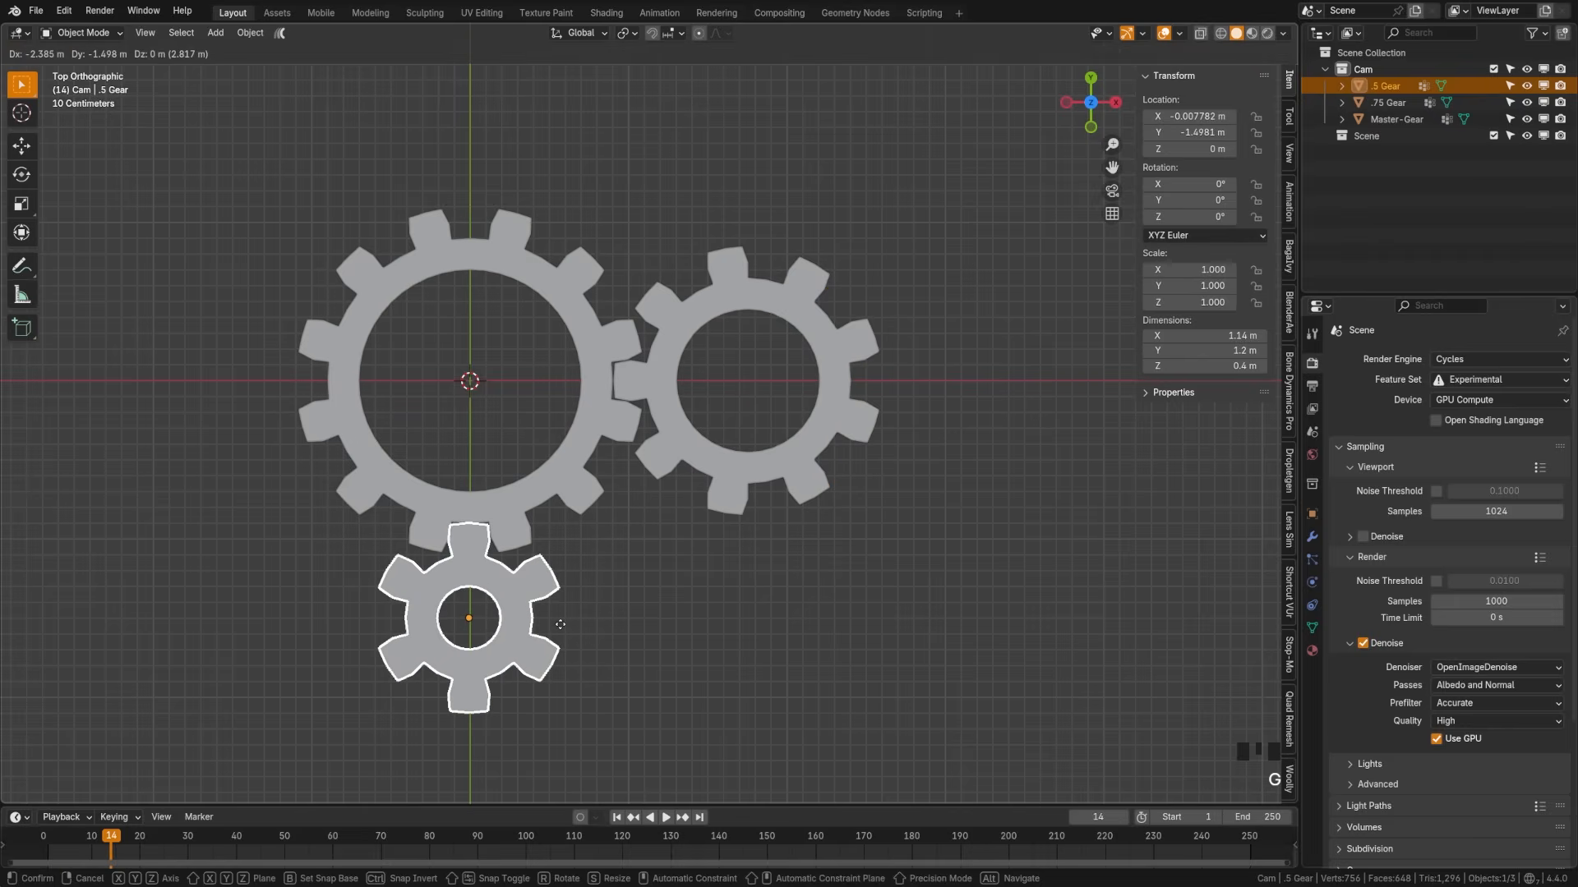
click(603, 624)
key(a)
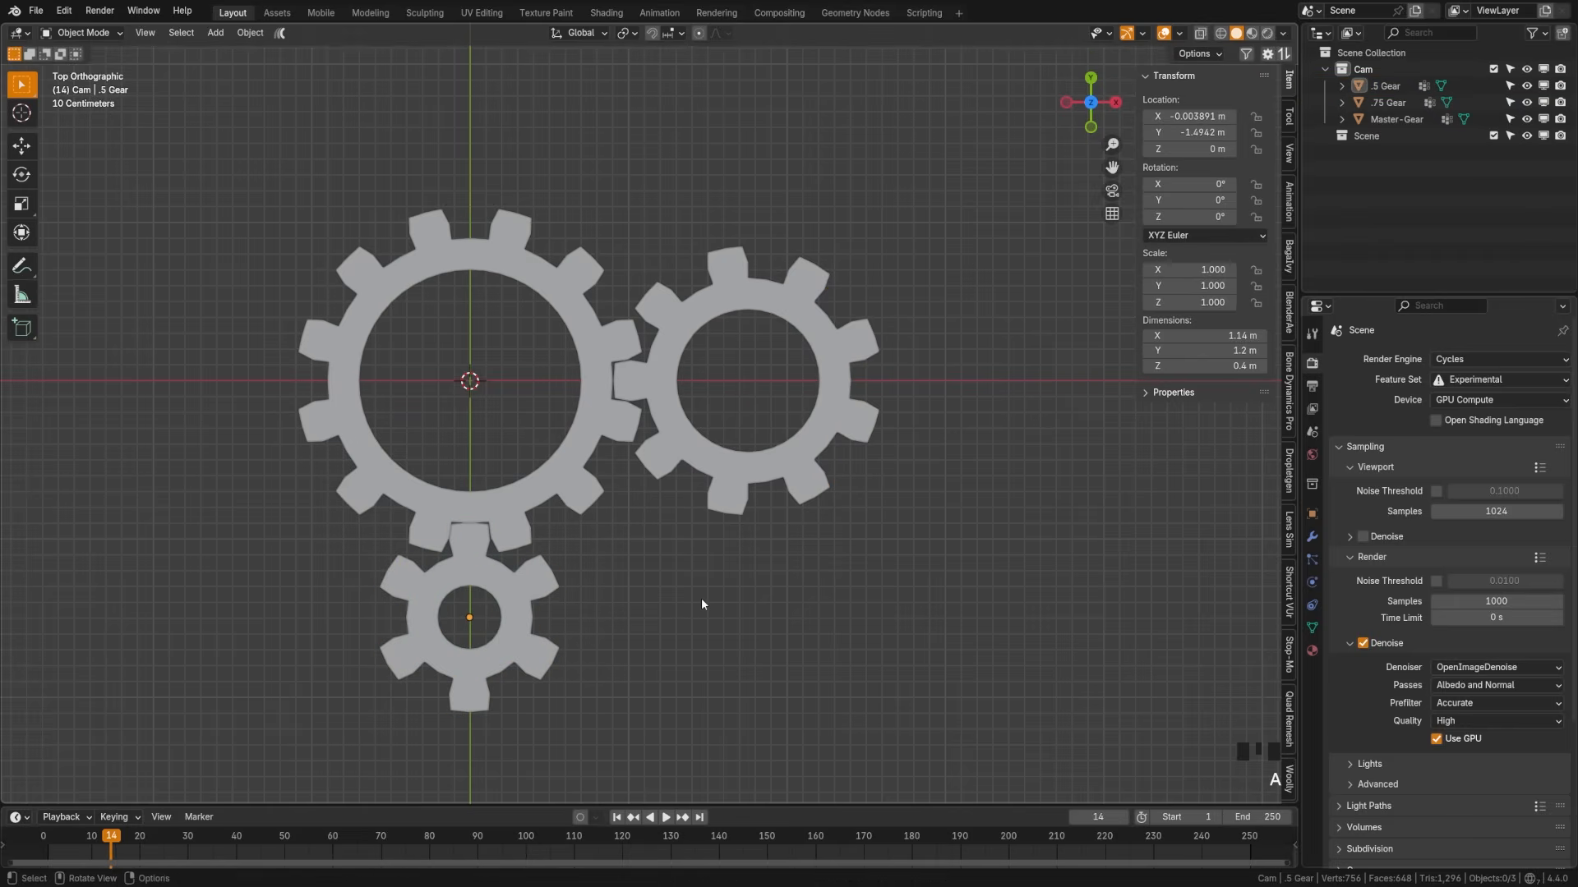
- Select the .75 Gear and add a Transformation constraint to it
click(574, 497)
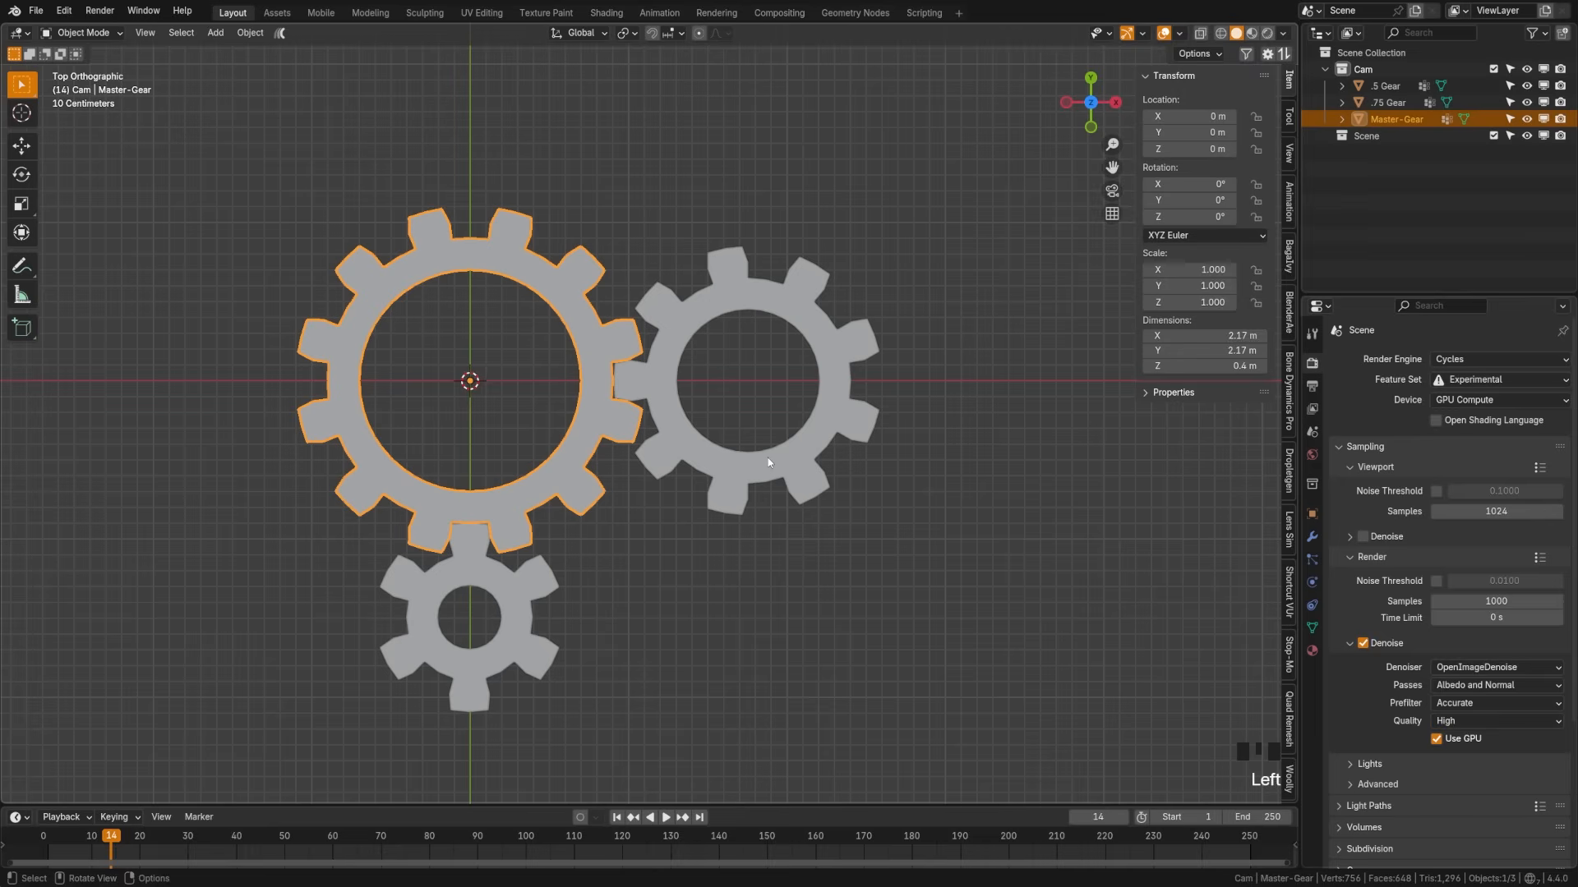
shift+middle_drag(669, 515, 673, 534)
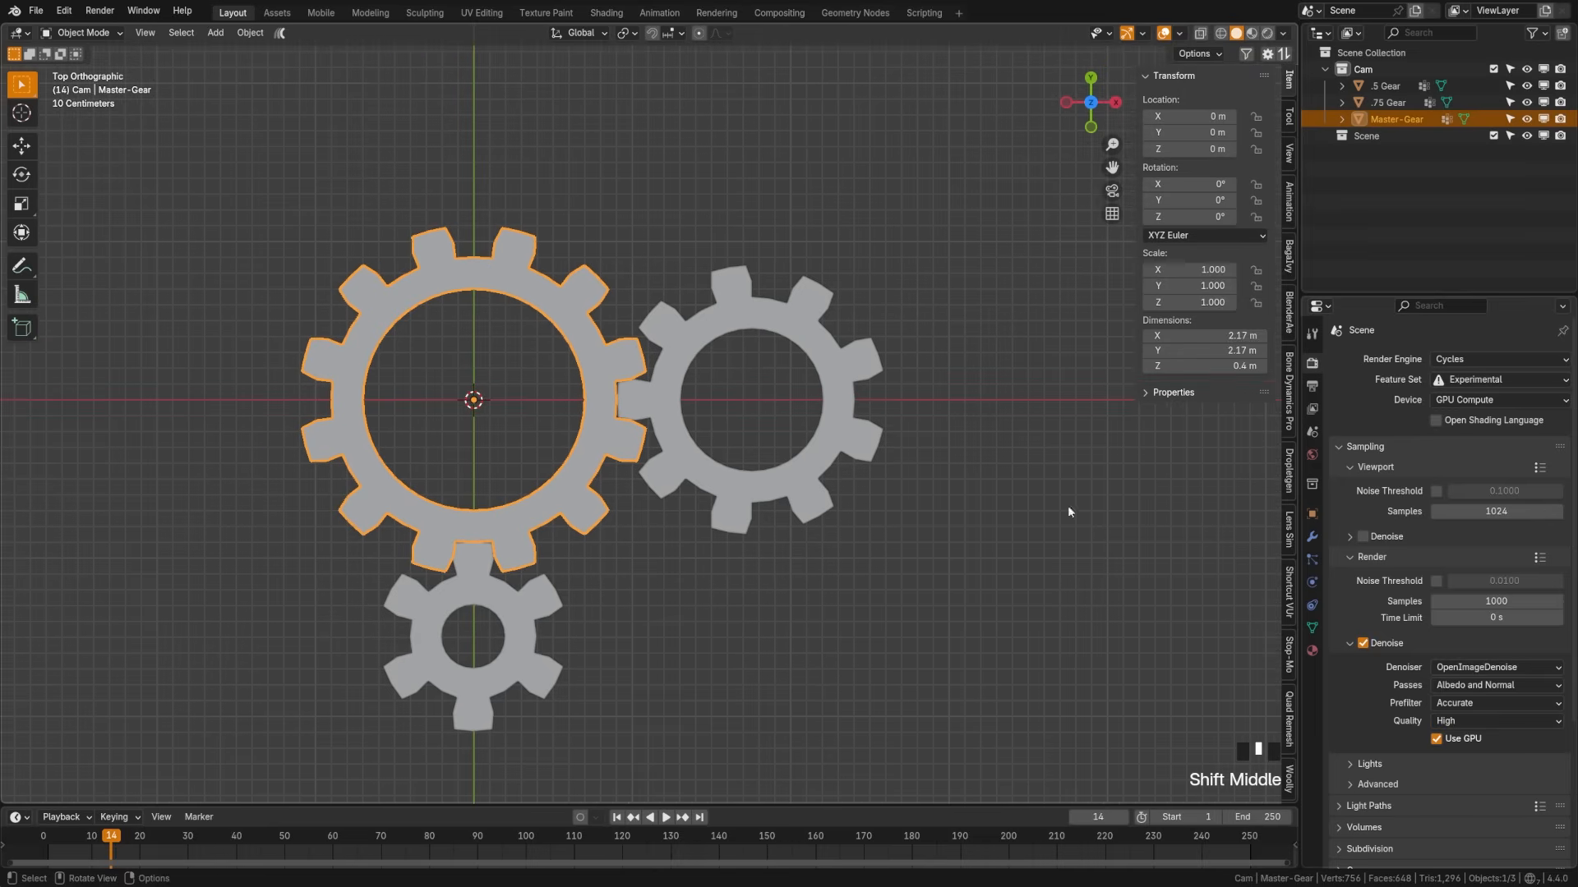
click(766, 477)
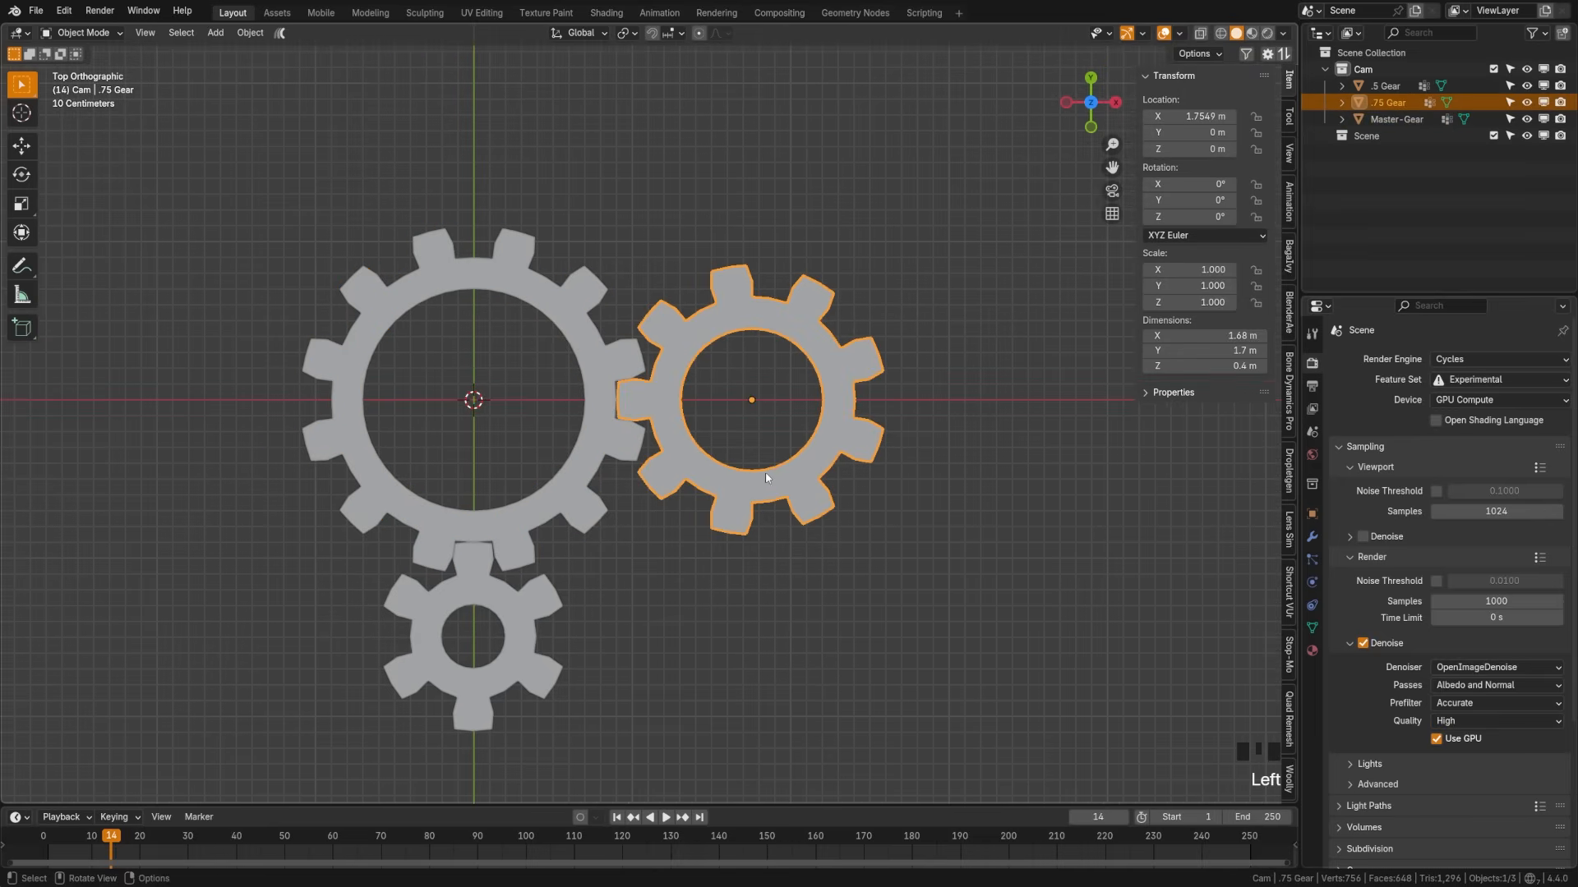
click(1314, 605)
click(1397, 359)
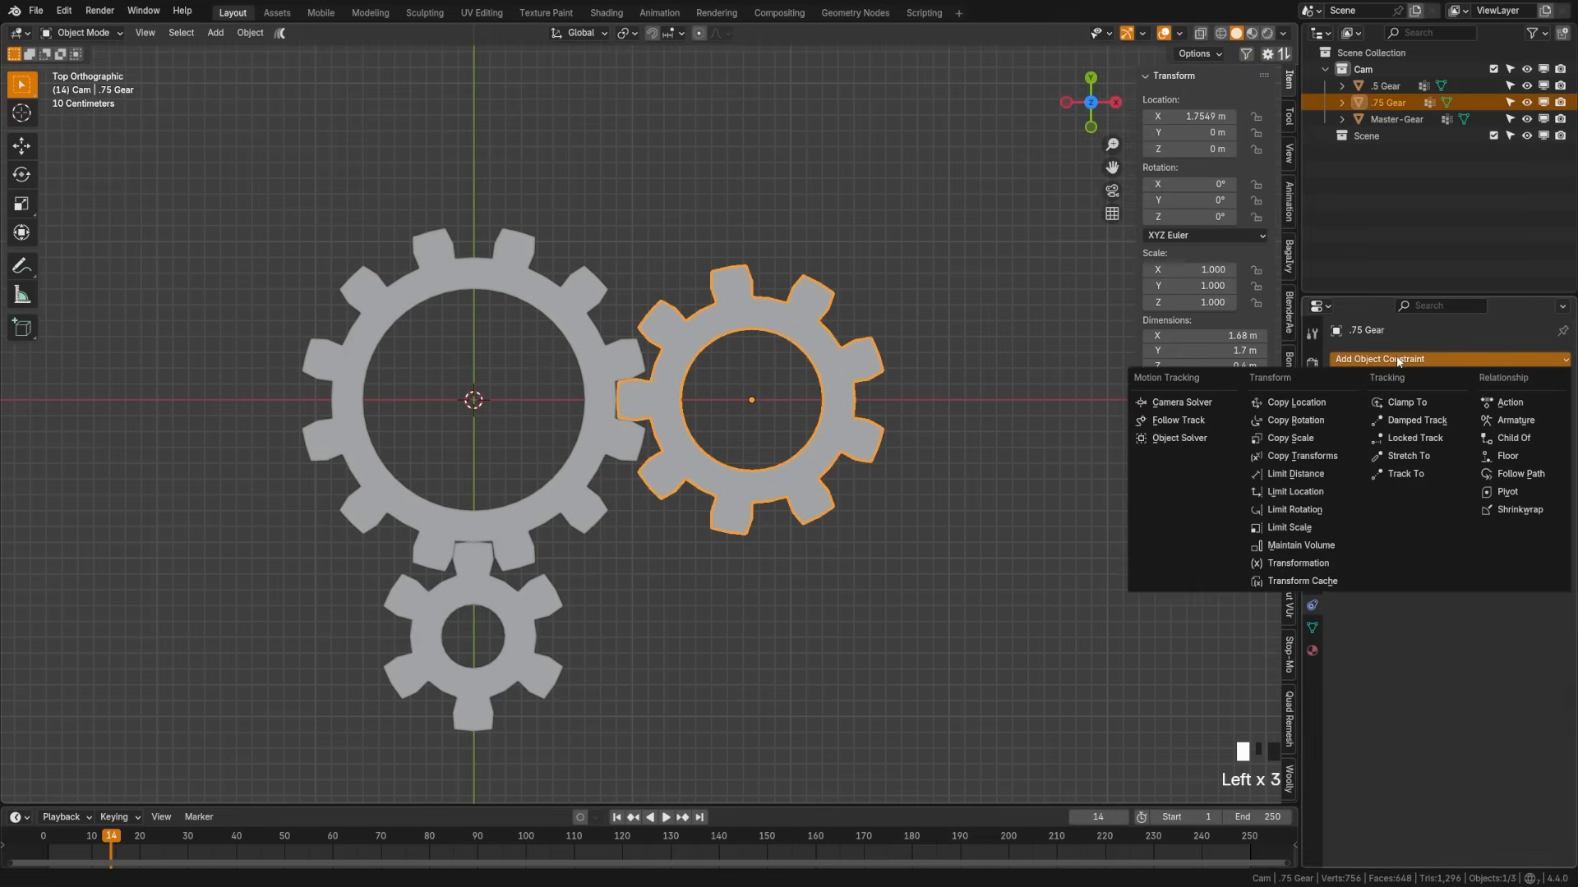
click(1300, 564)
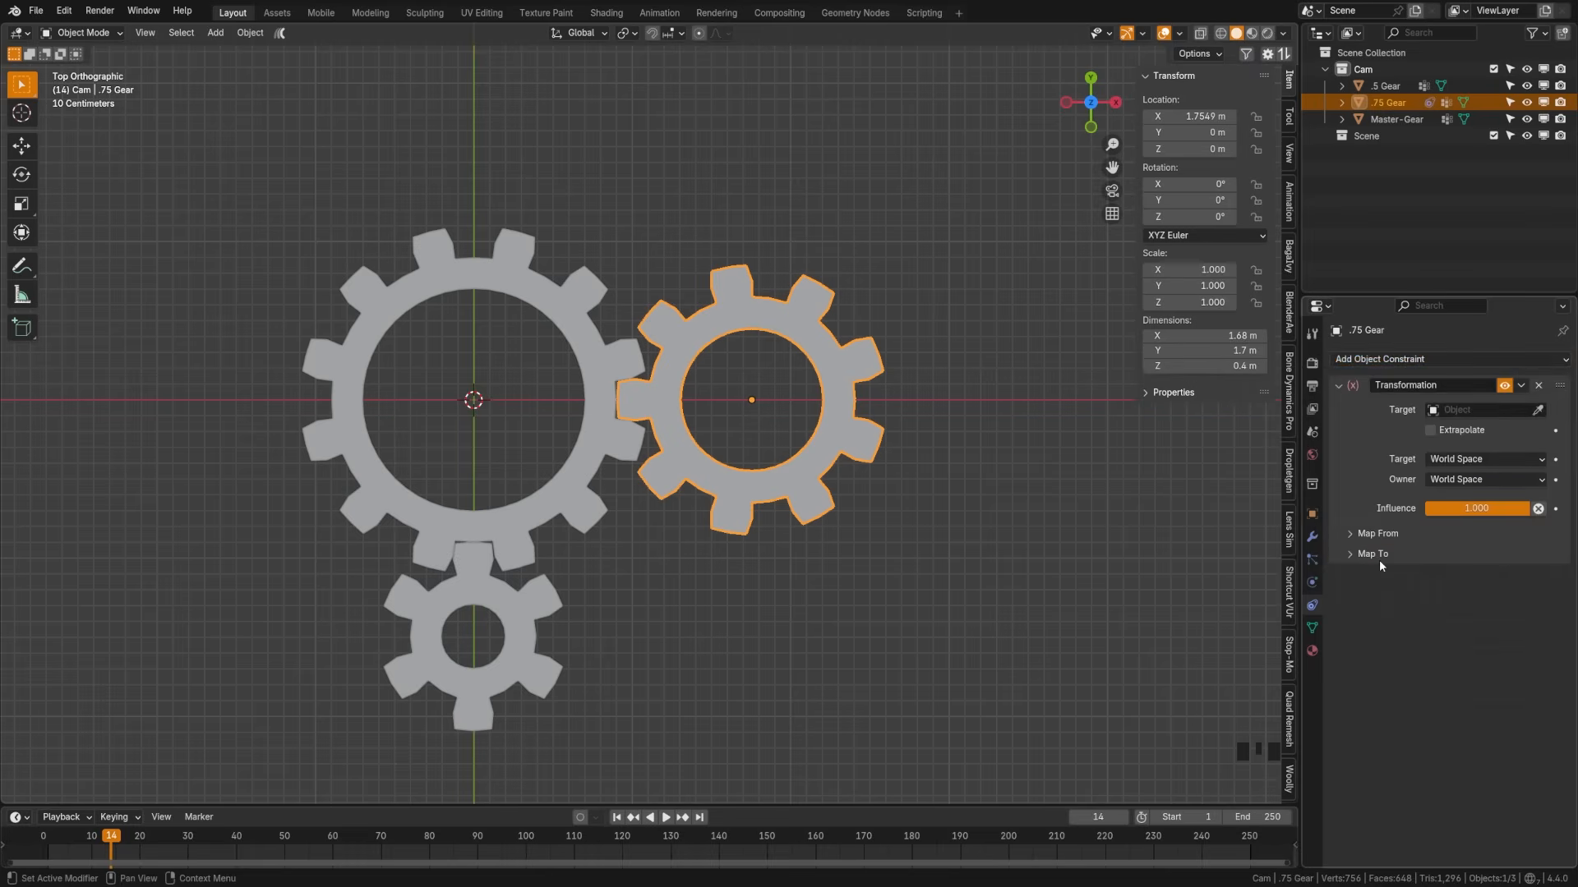
- Expand the constraint's mapping sections and pick the Master-Gear as its target
click(1376, 534)
scroll(1423, 569, down, 4)
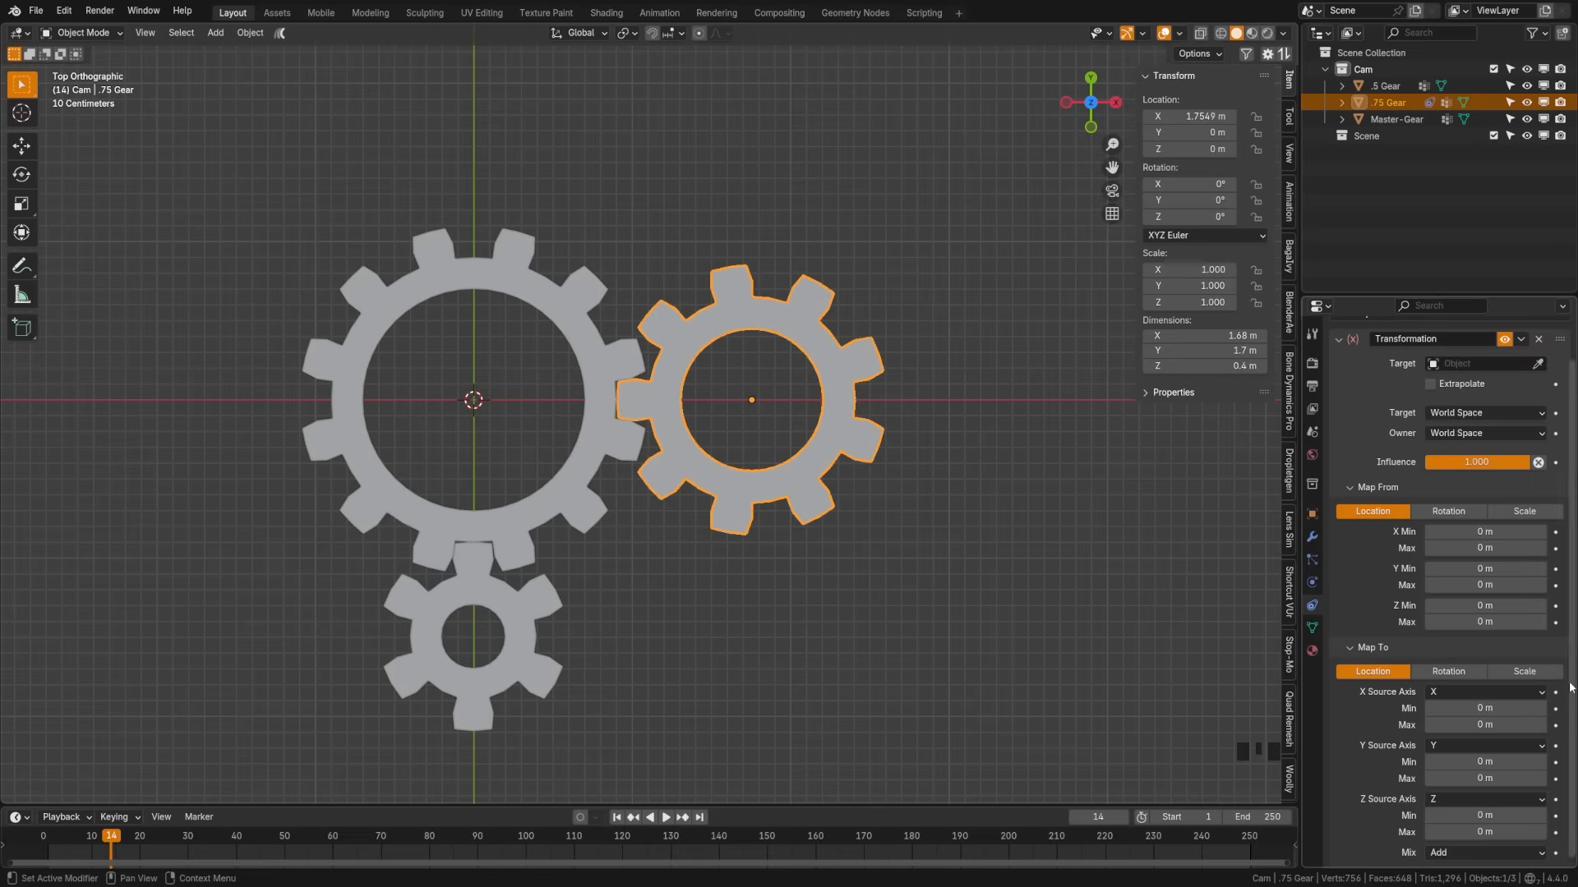
scroll(1434, 699, down, 1)
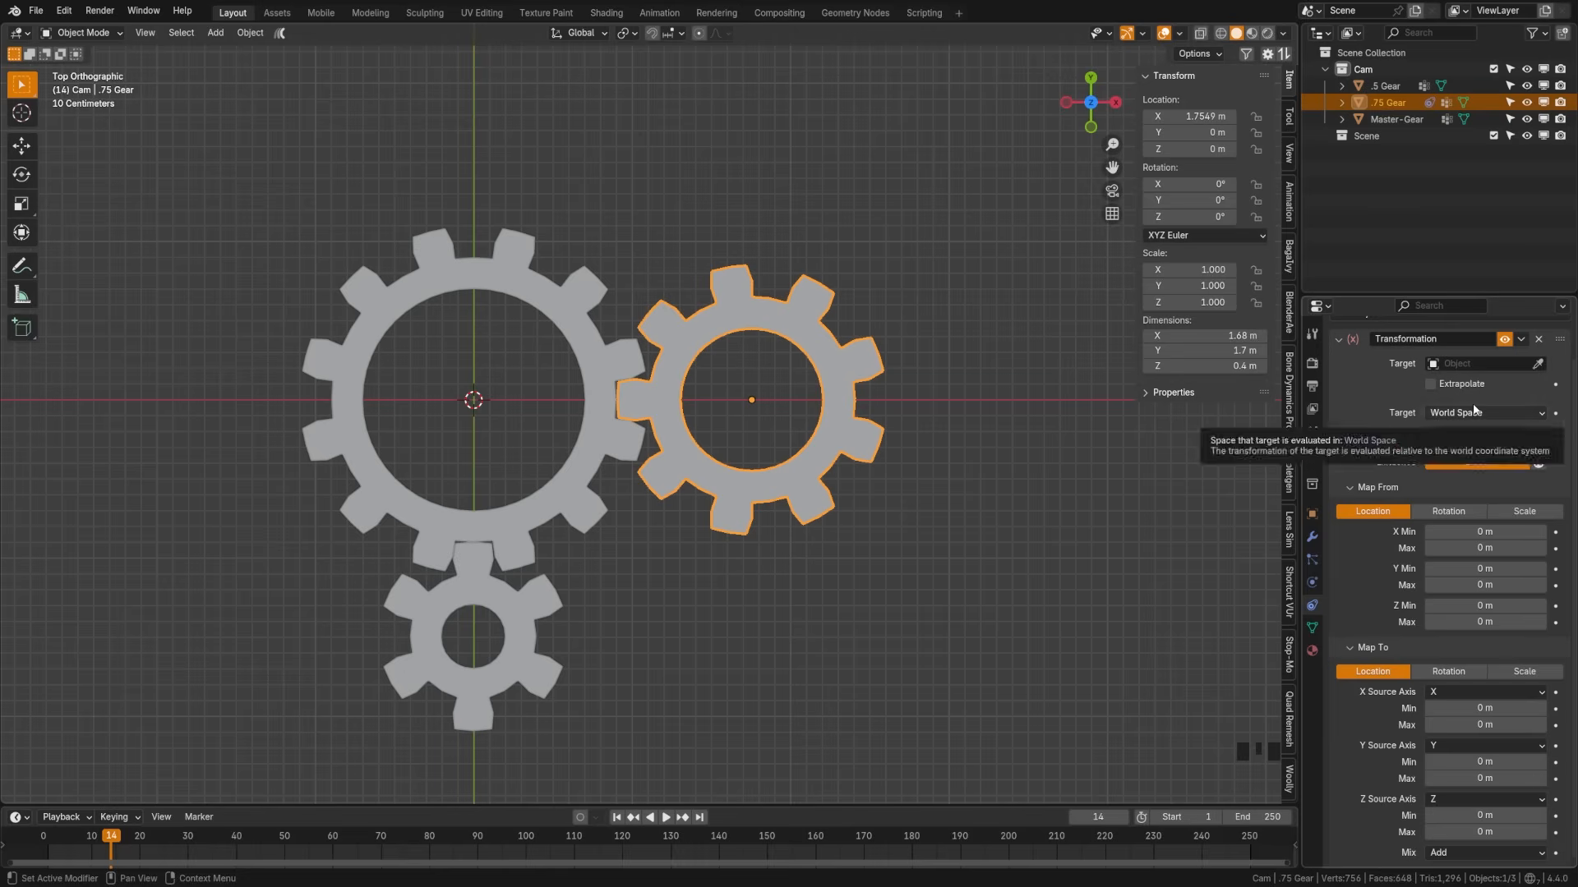
click(1536, 363)
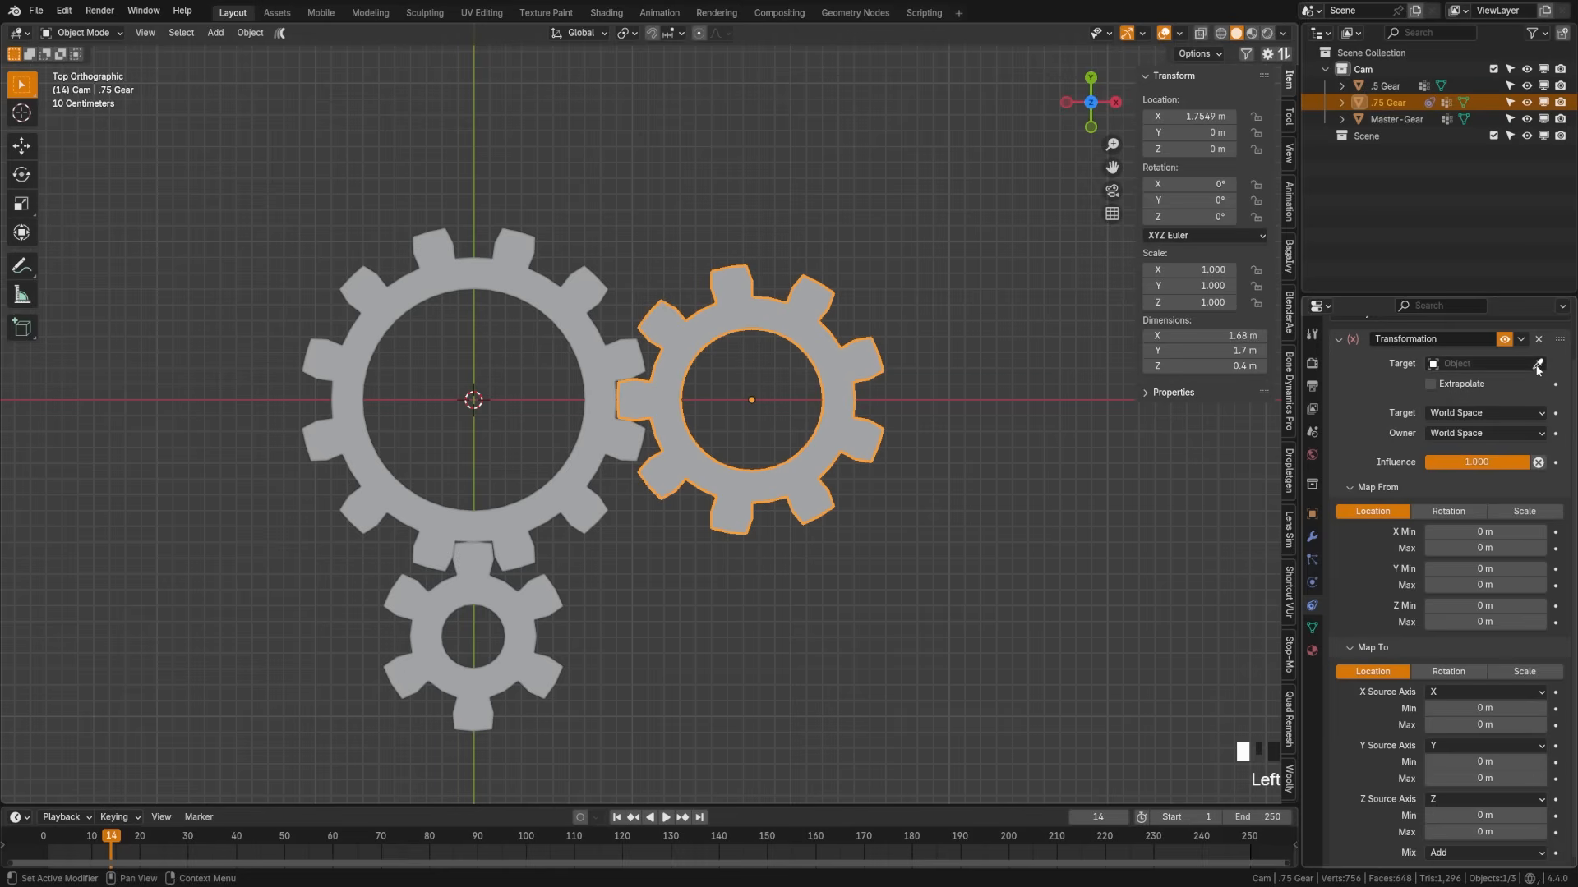
click(580, 465)
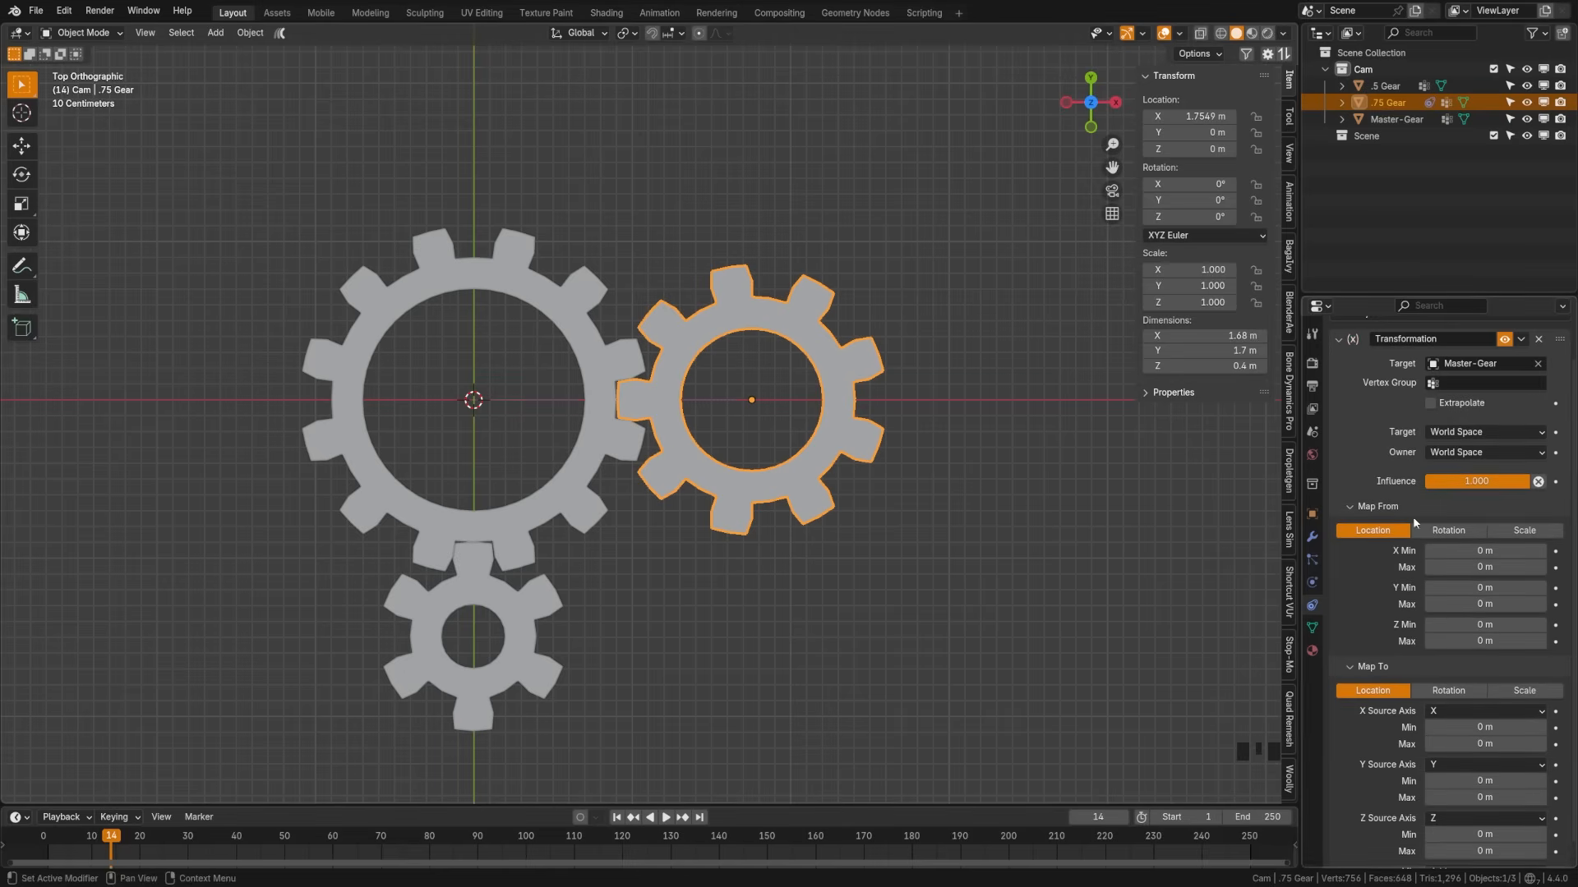
- Set both Map From and Map To of the Transformation constraint to Rotation
click(1447, 530)
scroll(1447, 715, down, 2)
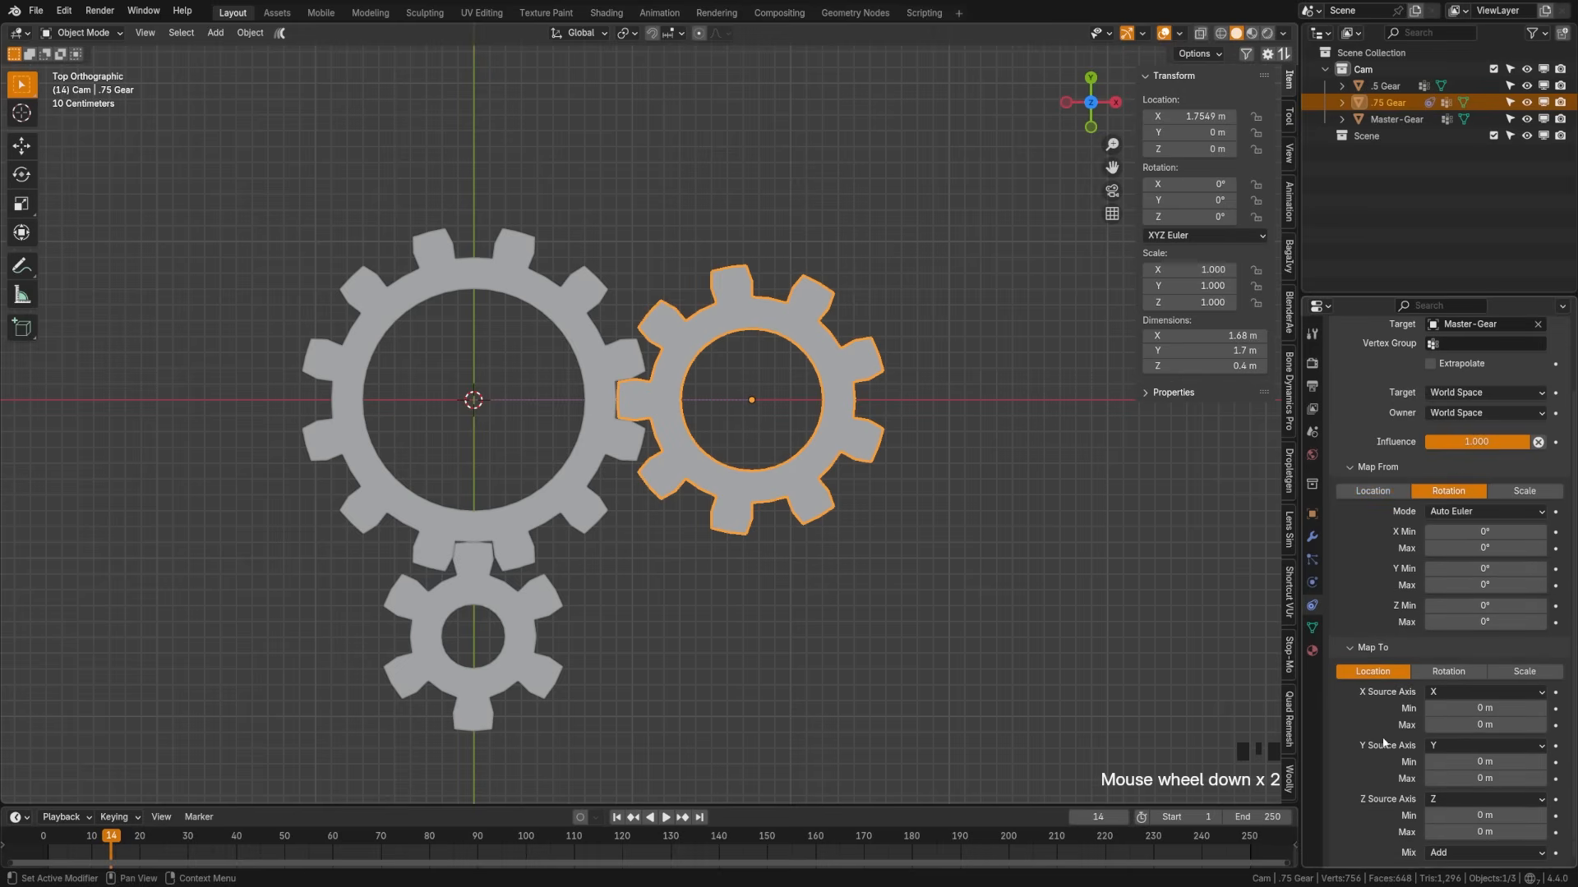
click(1448, 671)
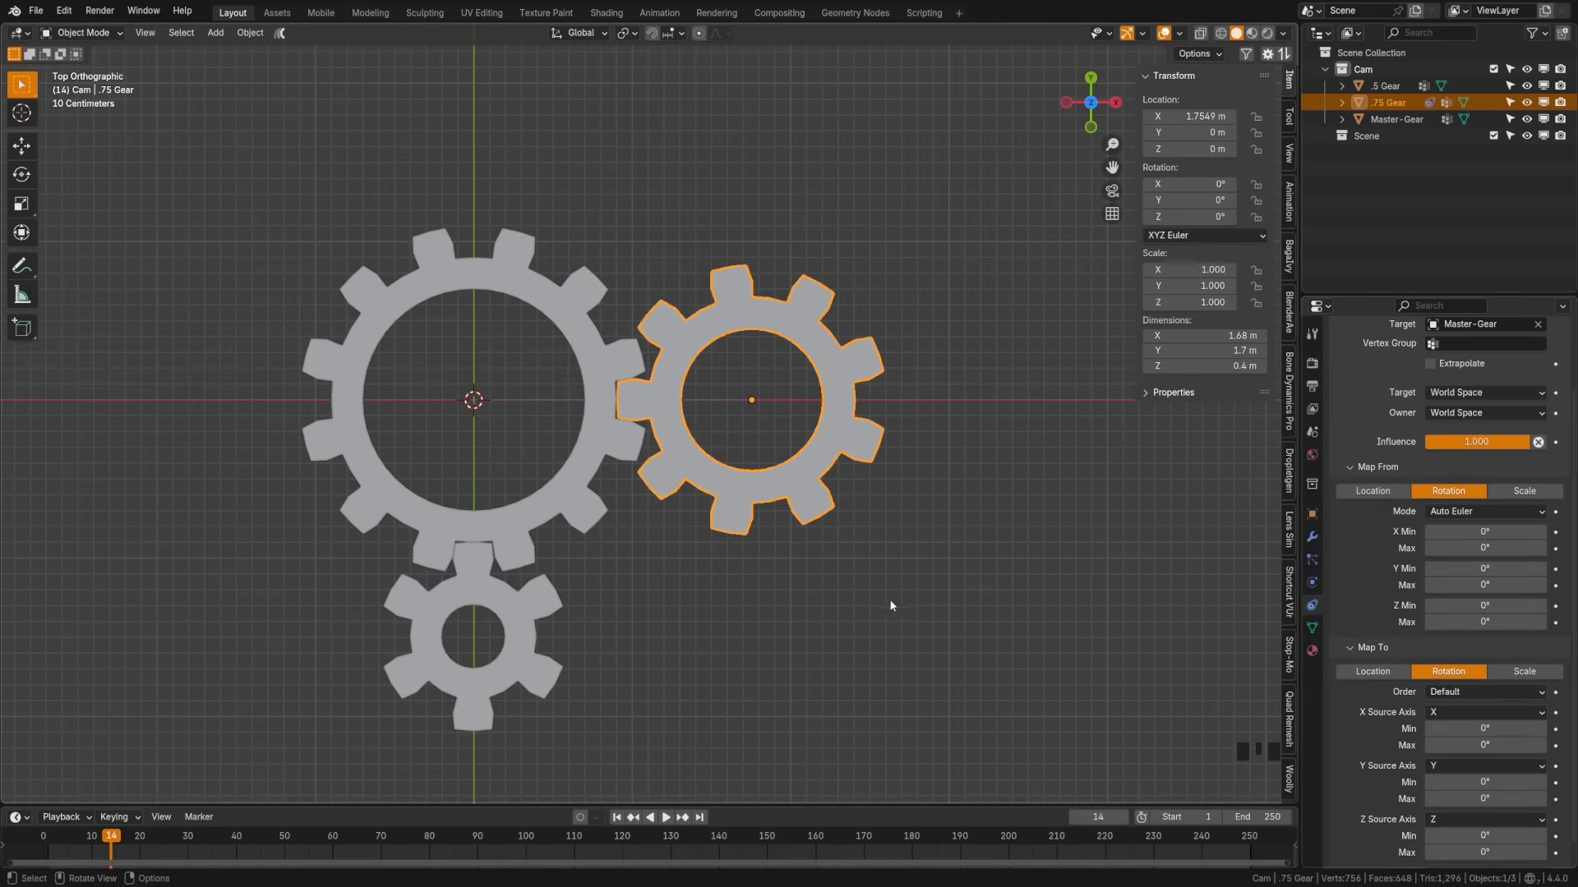
- Switch the transform orientation to Local and activate the Rotate tool to show the .75 Gear's local rotation axes
click(580, 33)
click(574, 102)
click(25, 177)
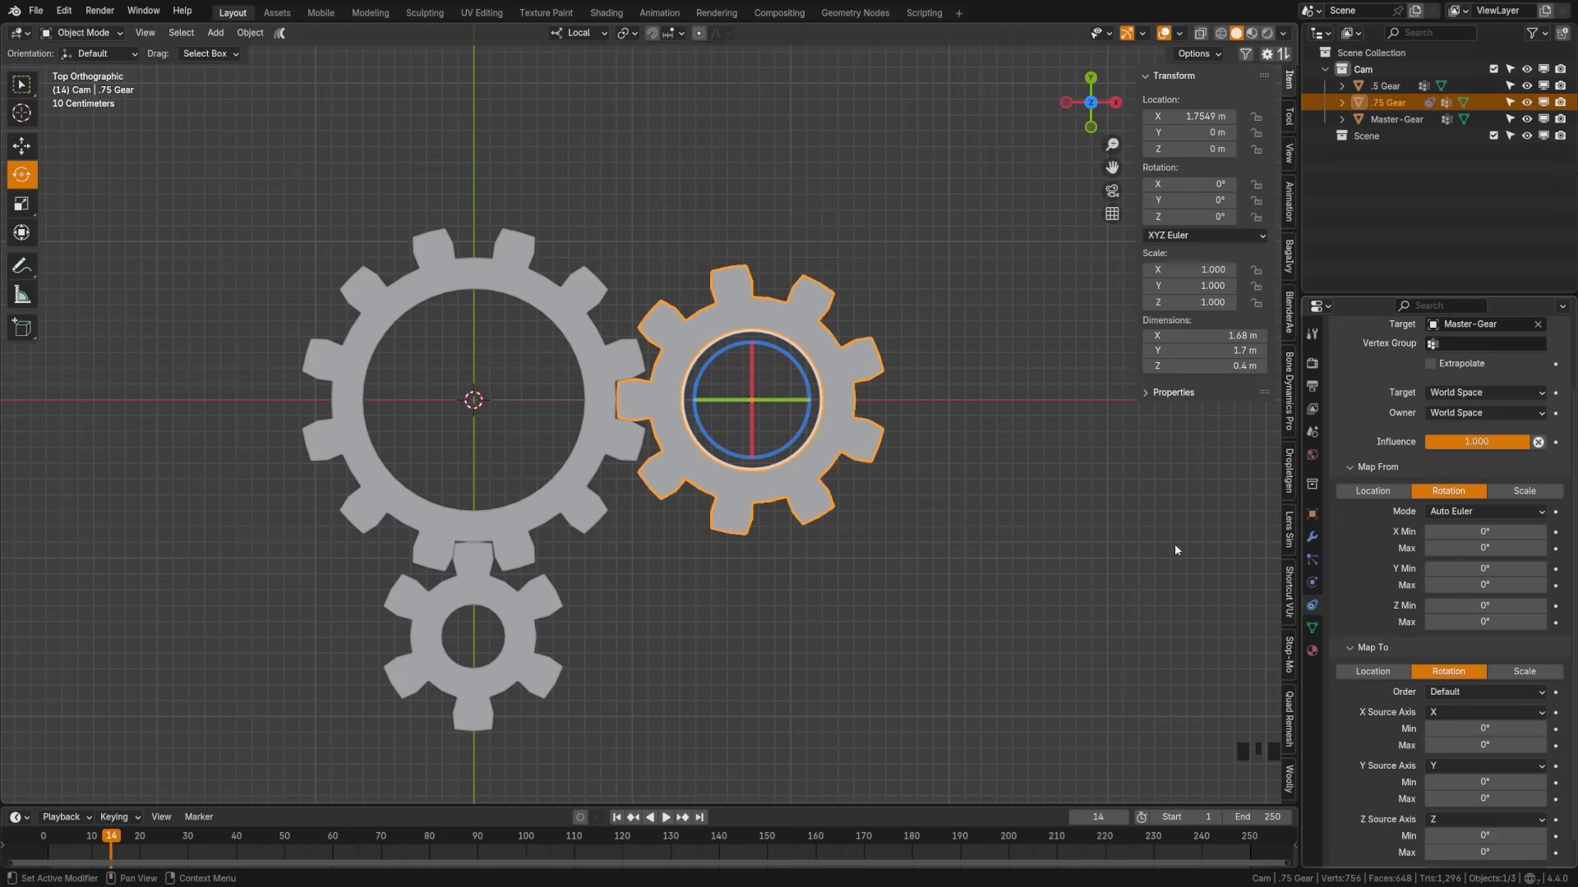
- Set the Map From Z rotation range of the .75 Gear's constraint to -360° minimum and 360° maximum
click(1479, 605)
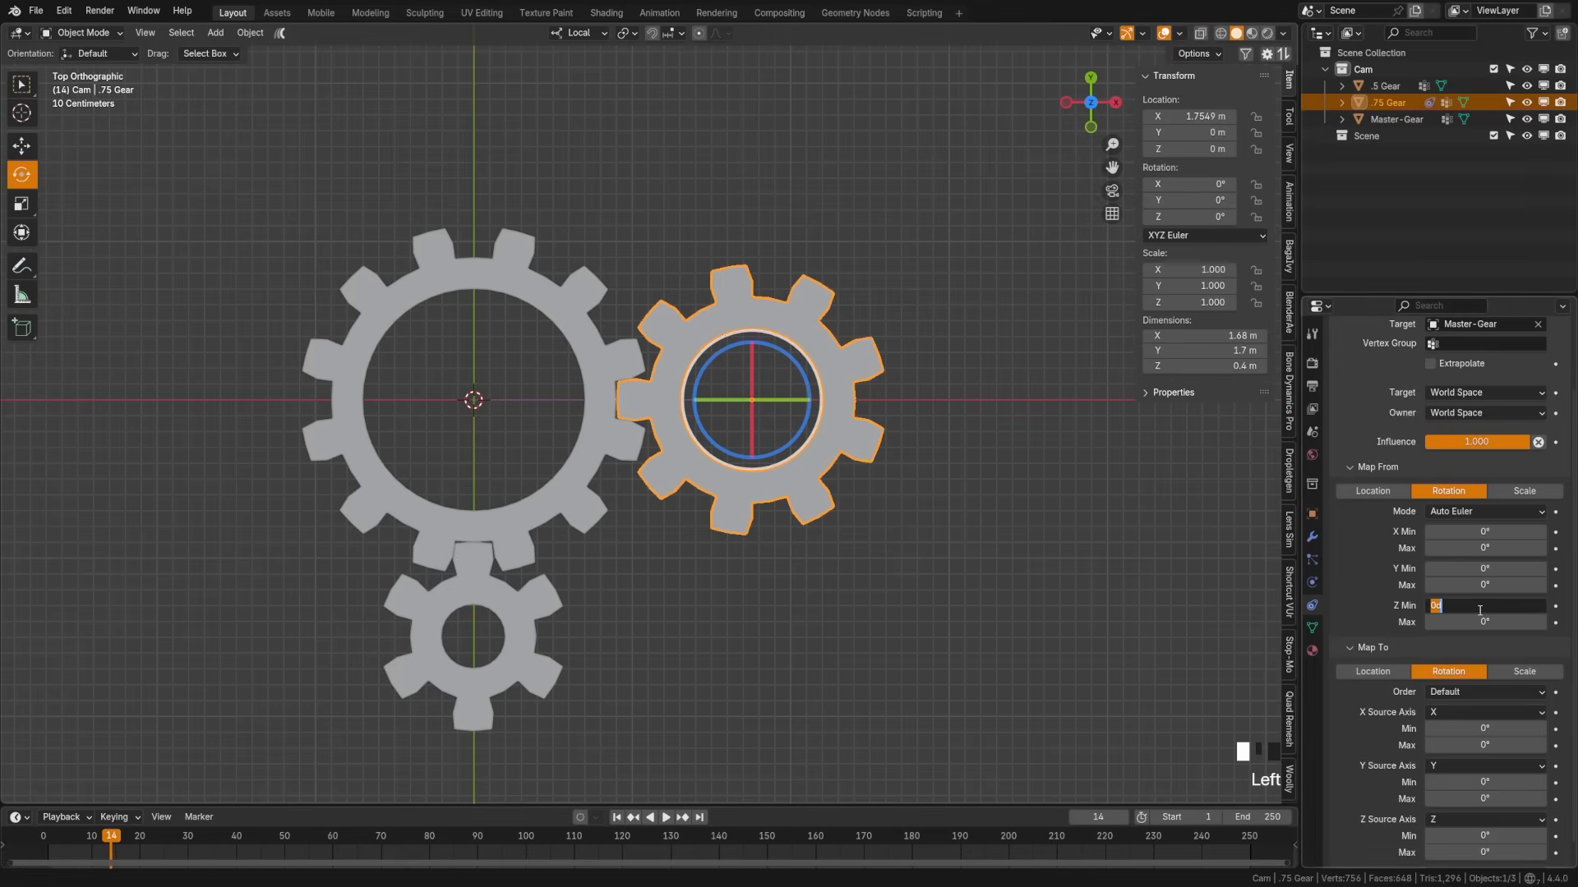
text(-360)
key(Tab)
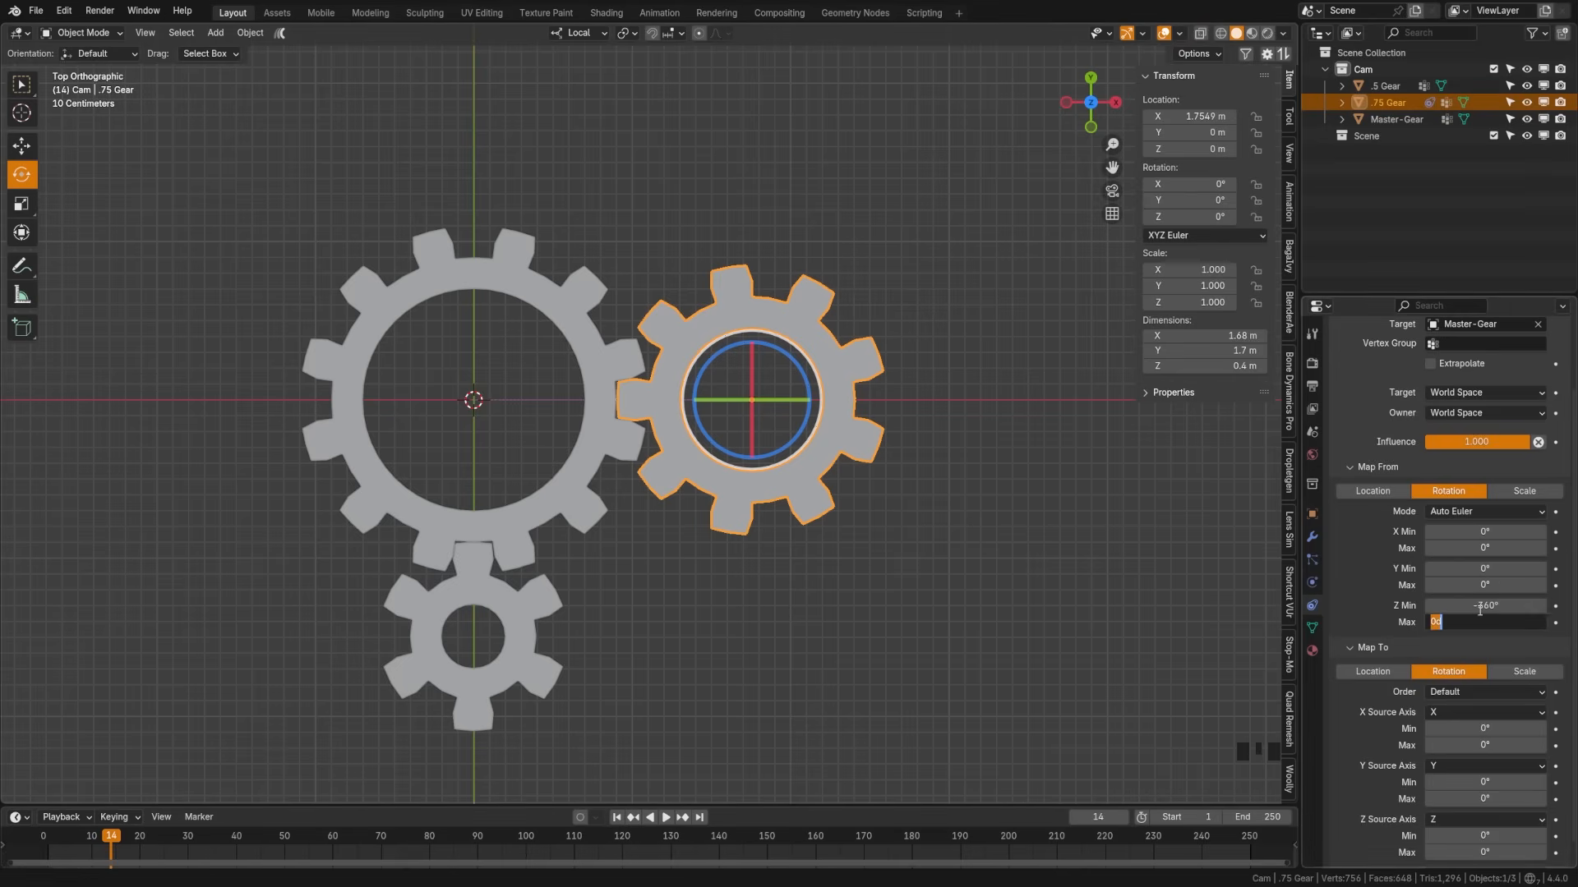
text(30)
key(BackSpace)
key(BackSpace)
text(360)
- Test-rotate the Master-Gear to check whether the .75 Gear responds to it
click(606, 397)
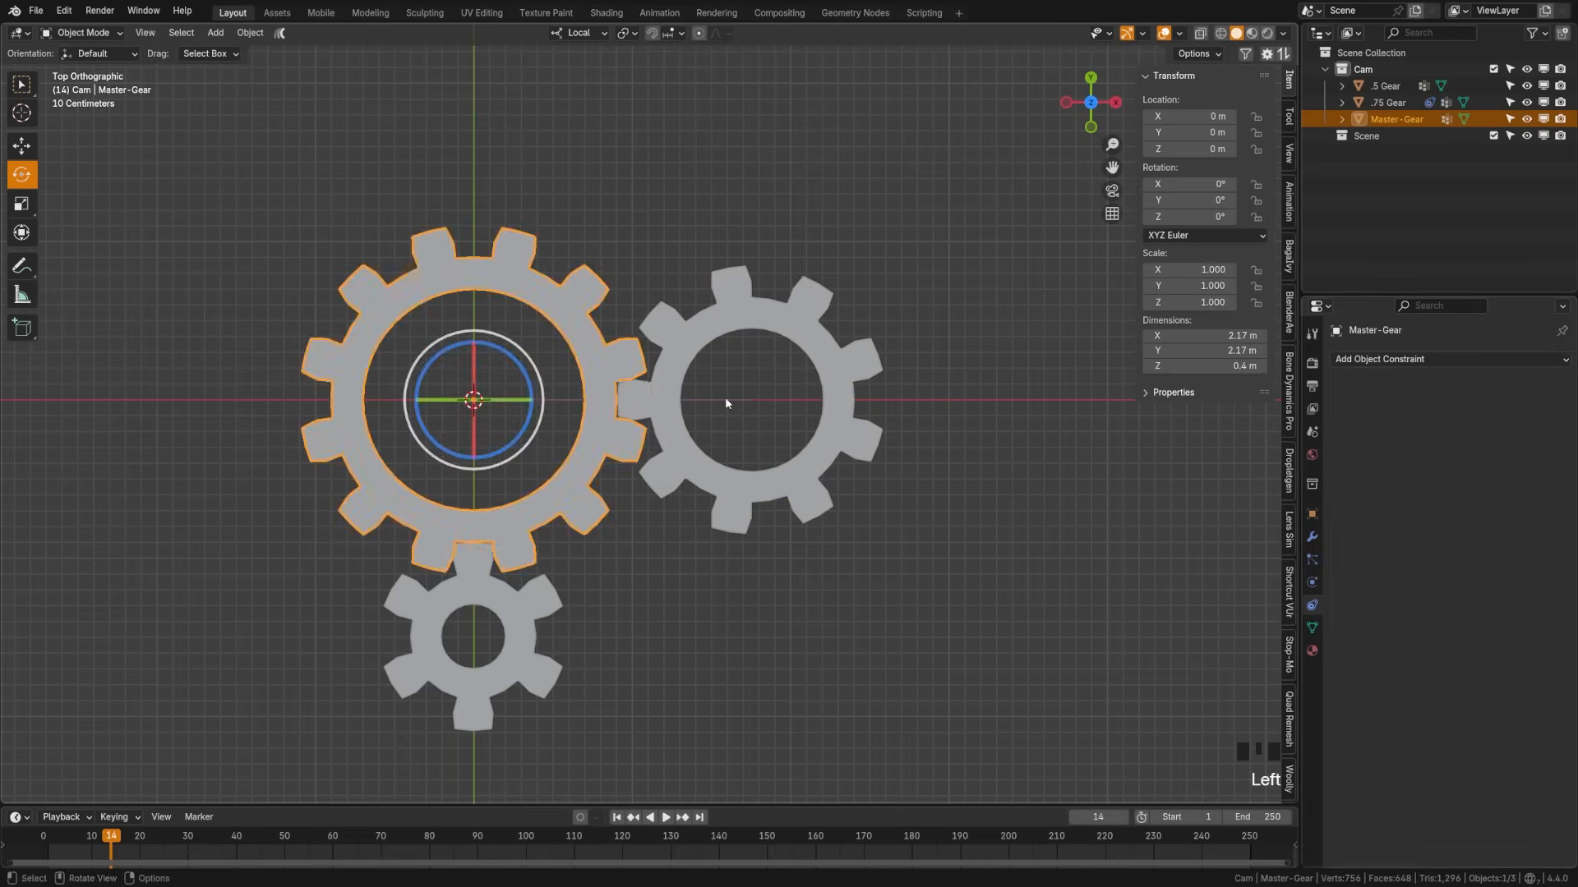
key(r)
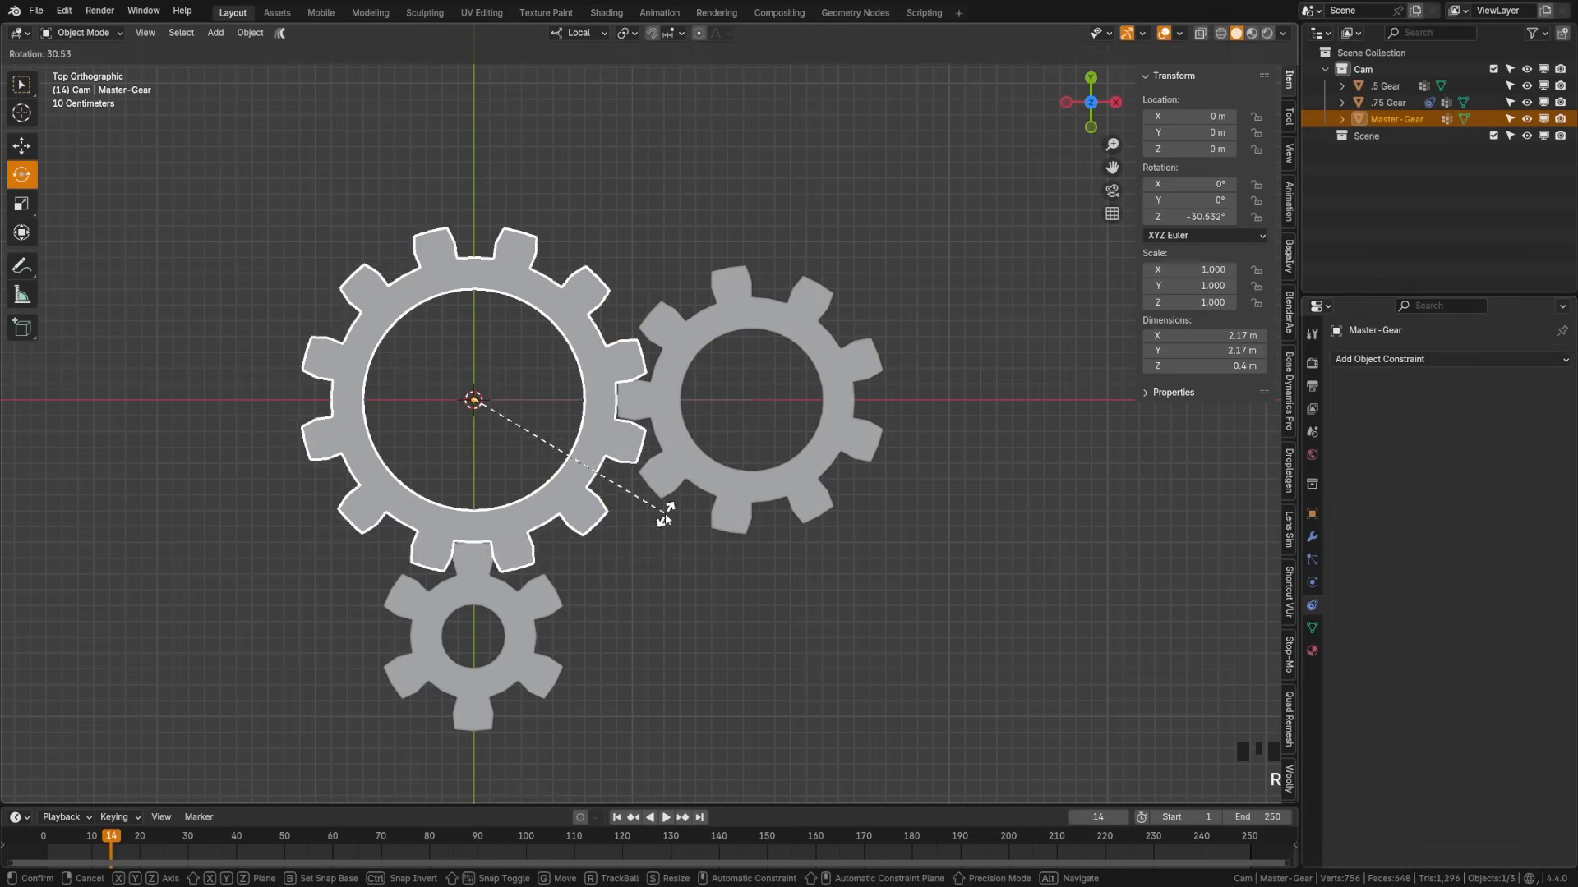
- Set the .75 Gear's Map To Z rotation range to -360° minimum and 360° maximum, with Z as the source axis
click(698, 455)
scroll(1506, 723, down, 4)
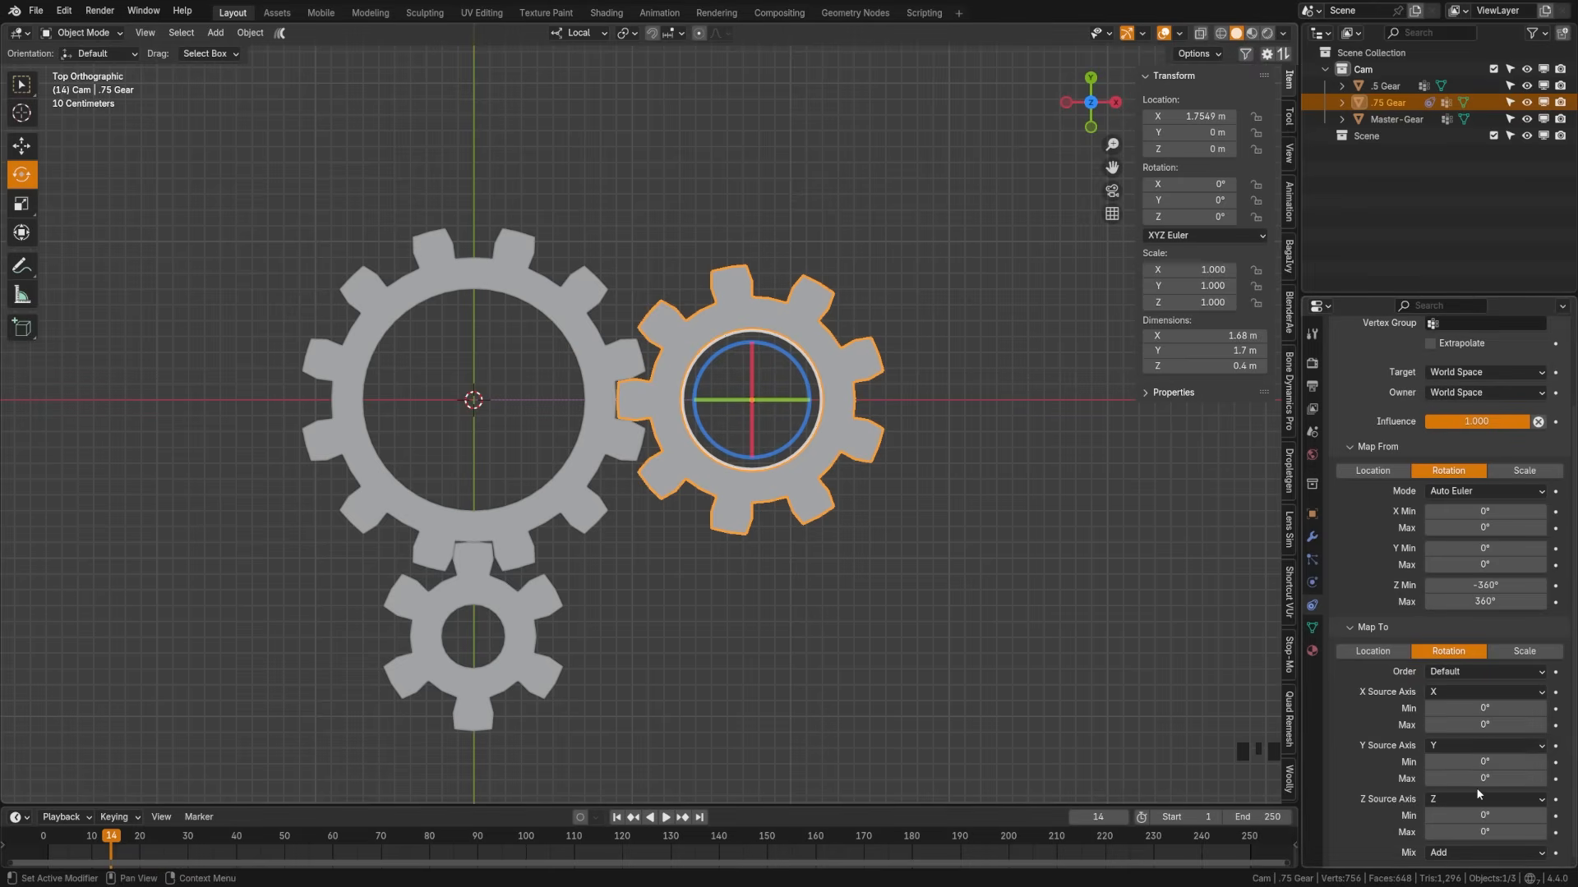
click(1504, 816)
text(-360)
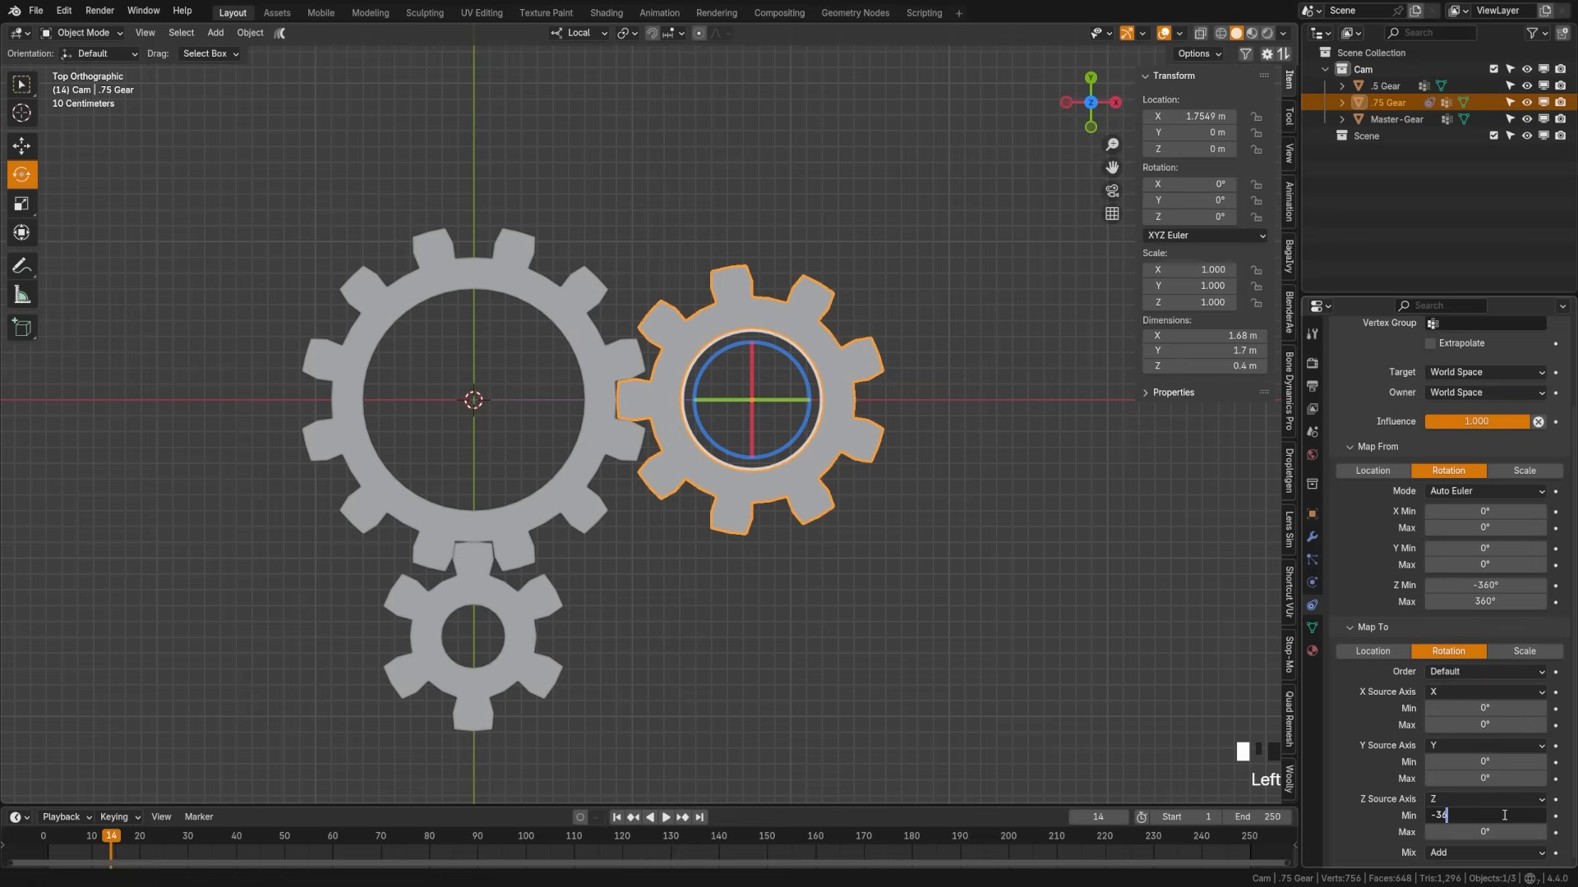
key(Tab)
text(360)
key(Return)
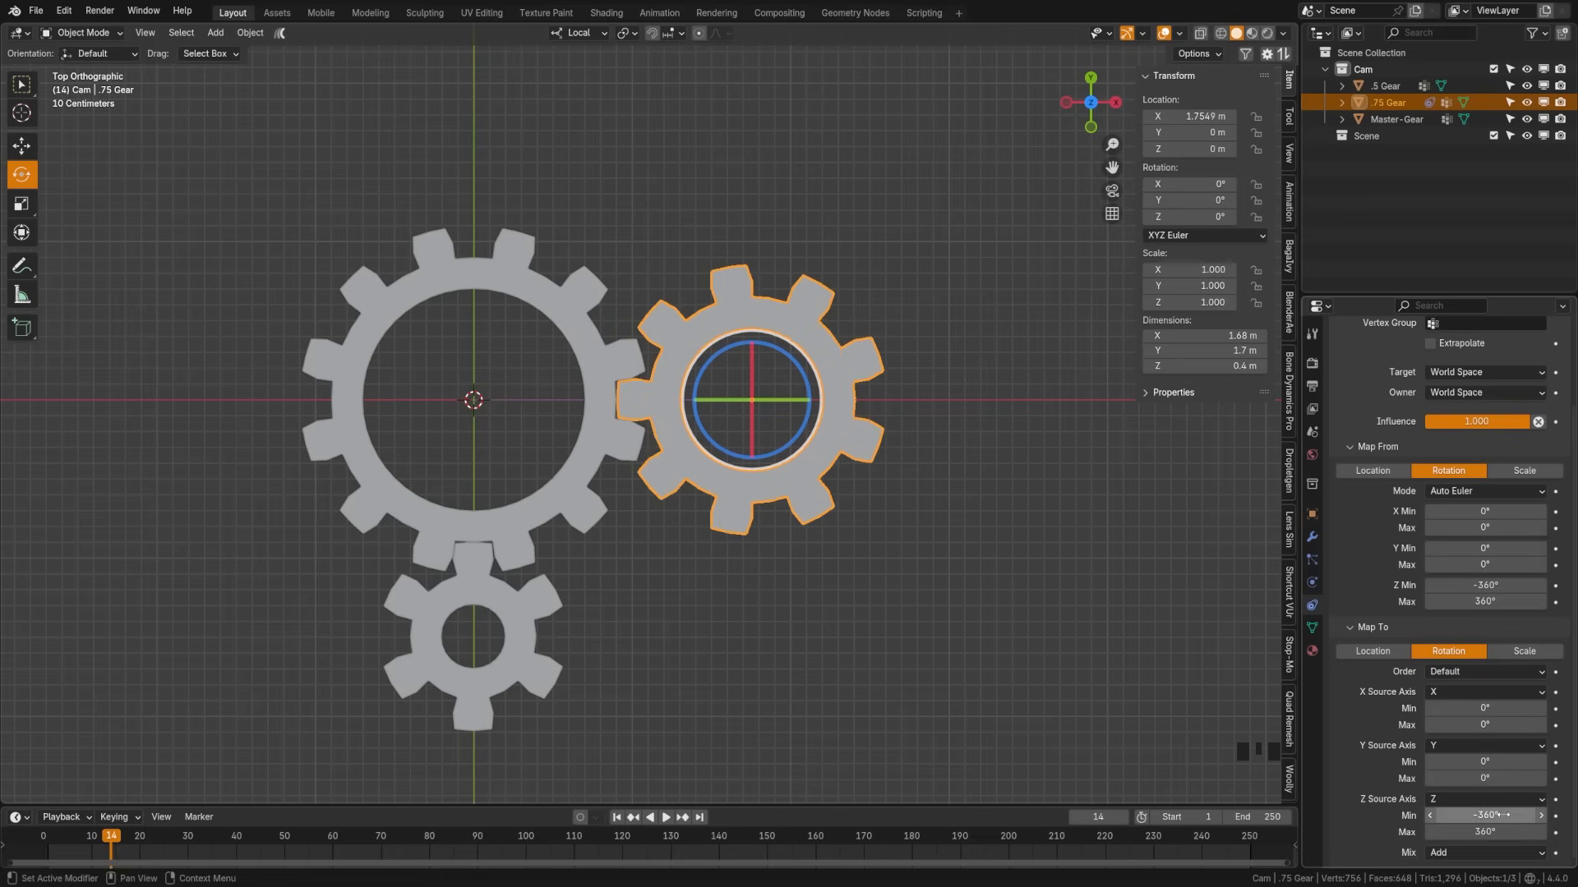
- Test-rotate the Master-Gear to check the .75 Gear's turning direction, and cancel the rotation
click(625, 378)
key(r)
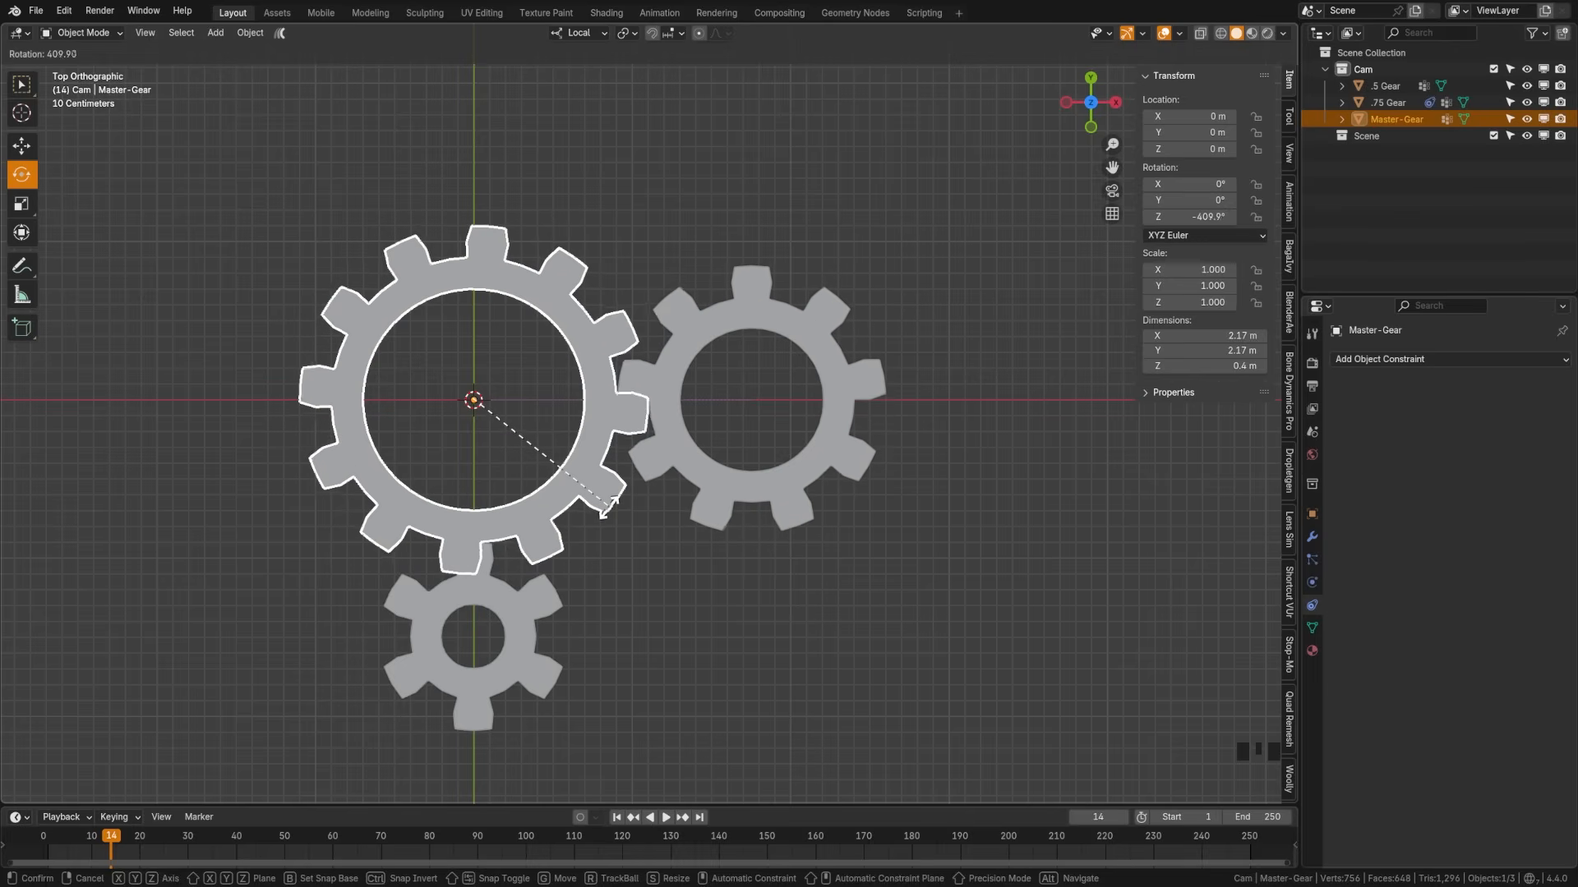
key(Escape)
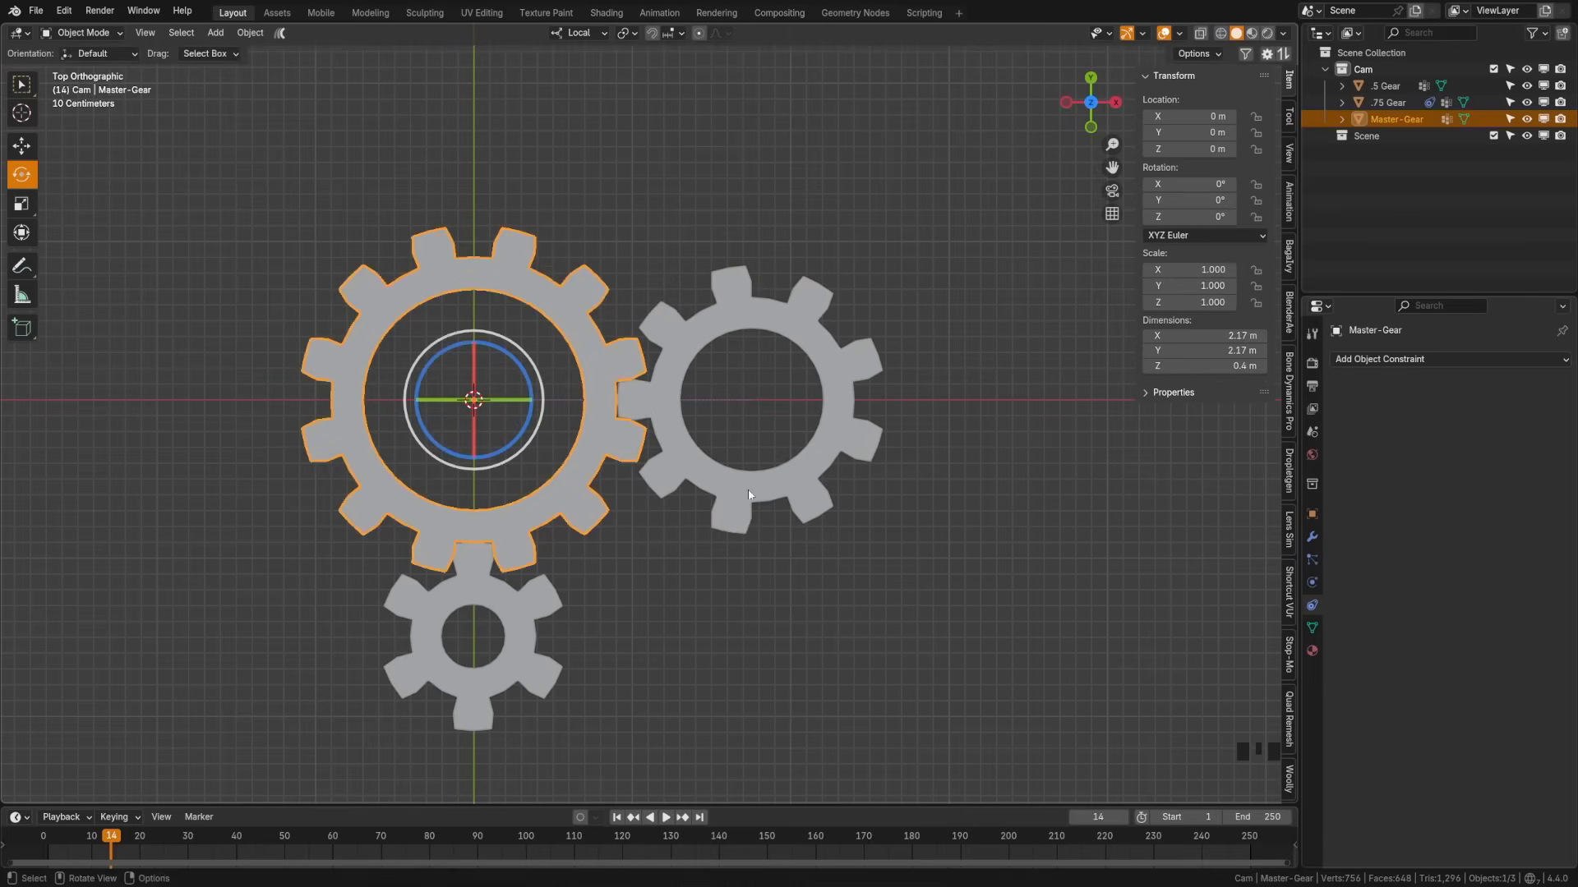
- Reverse the .75 Gear's Map To Z rotation range by setting the minimum to 360° and the maximum to -360°
click(710, 480)
scroll(1507, 784, down, 5)
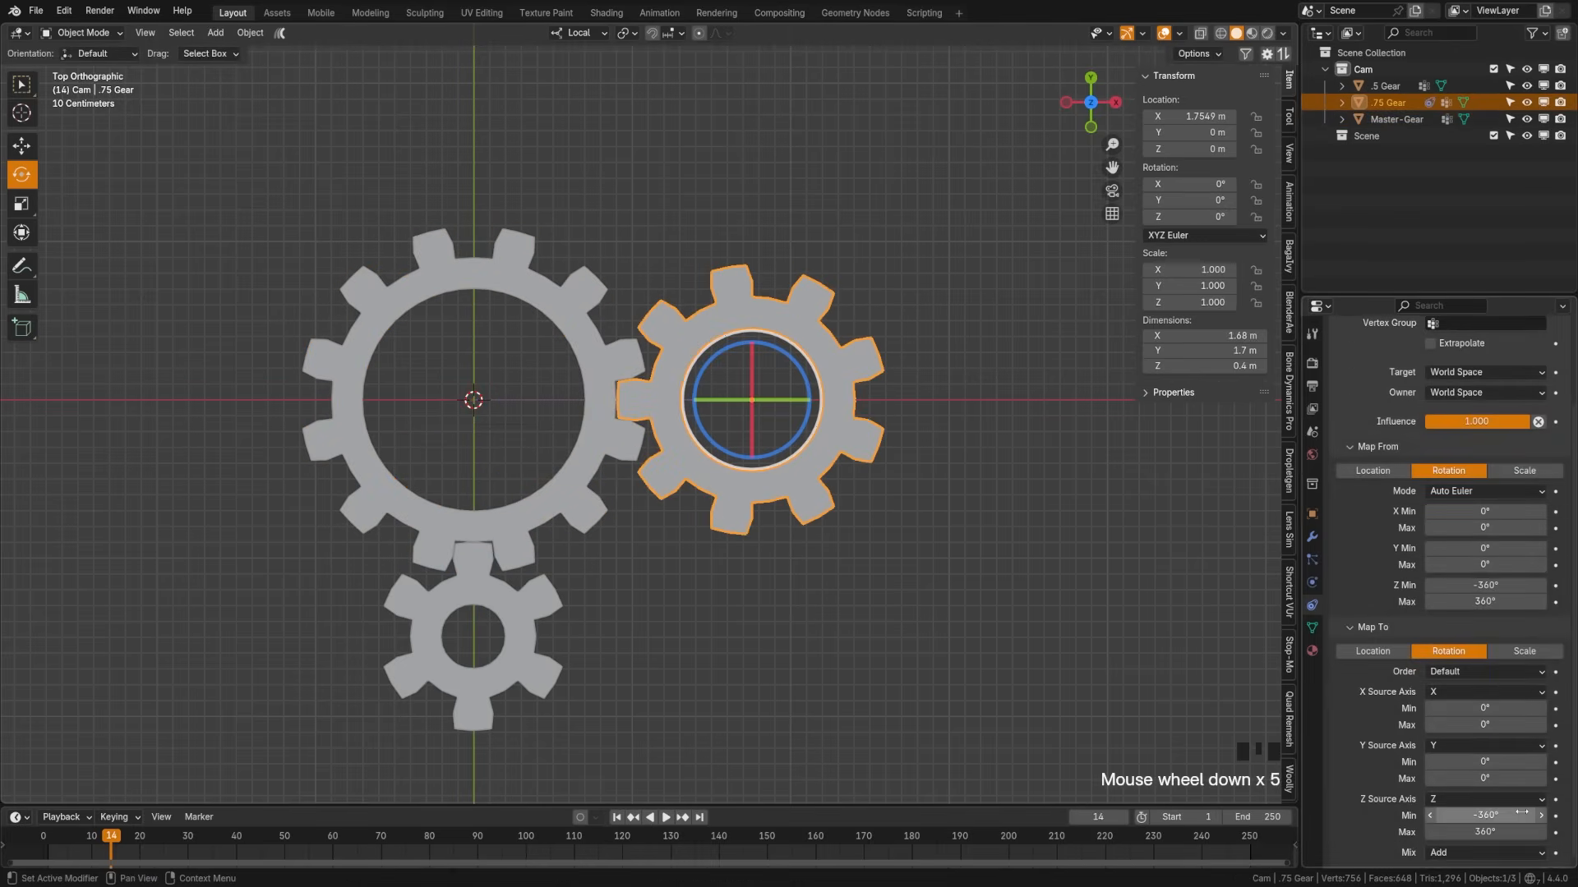
click(1444, 886)
text(360d)
key(Home)
text(-)
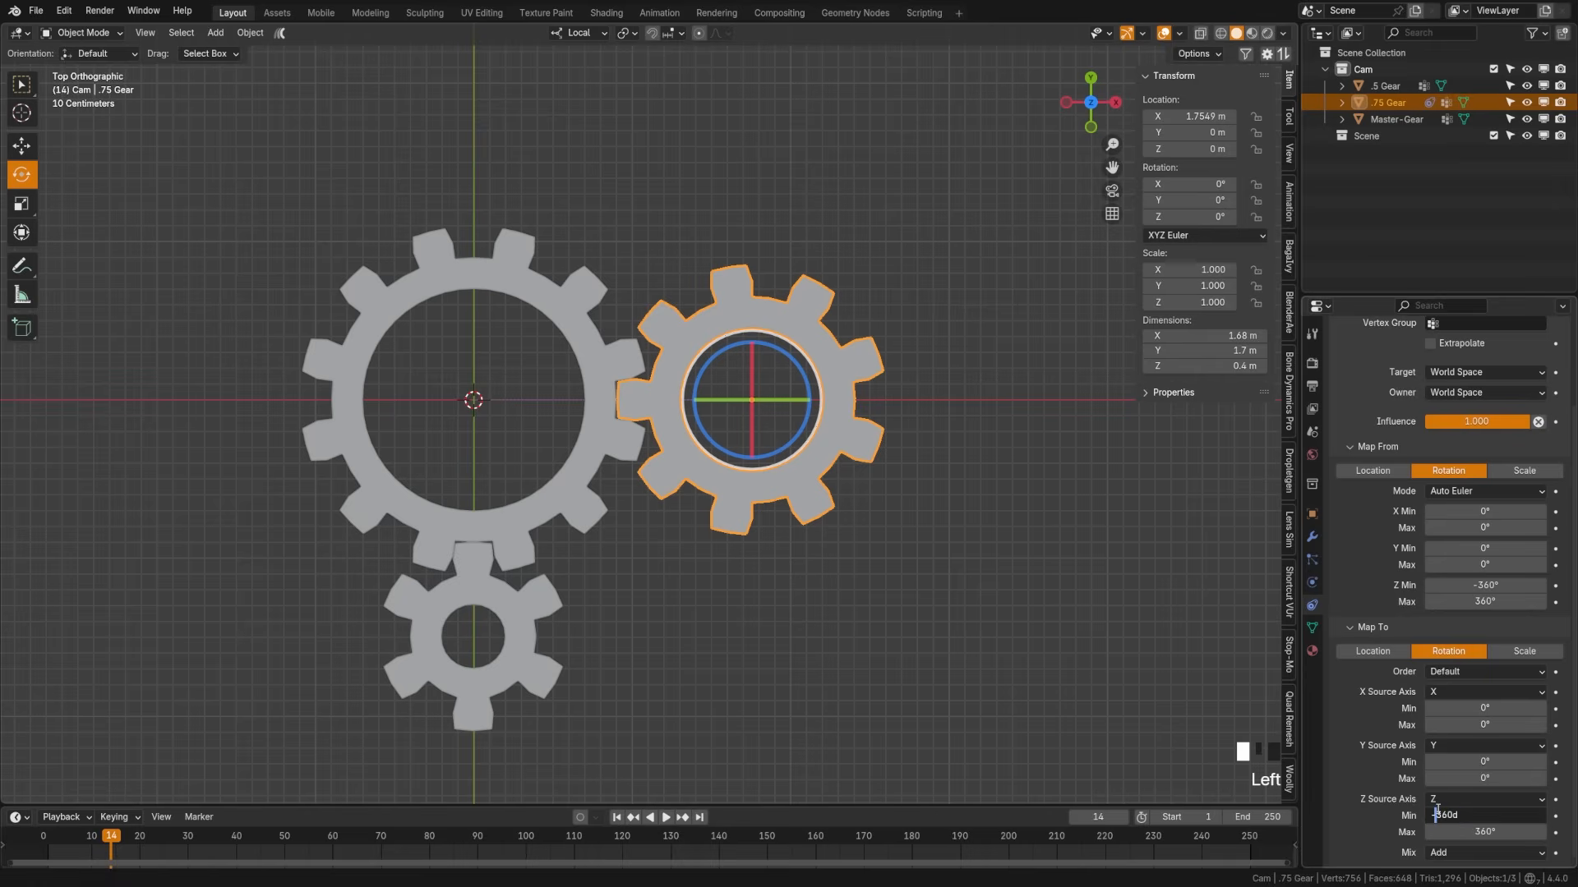
key(BackSpace)
key(Return)
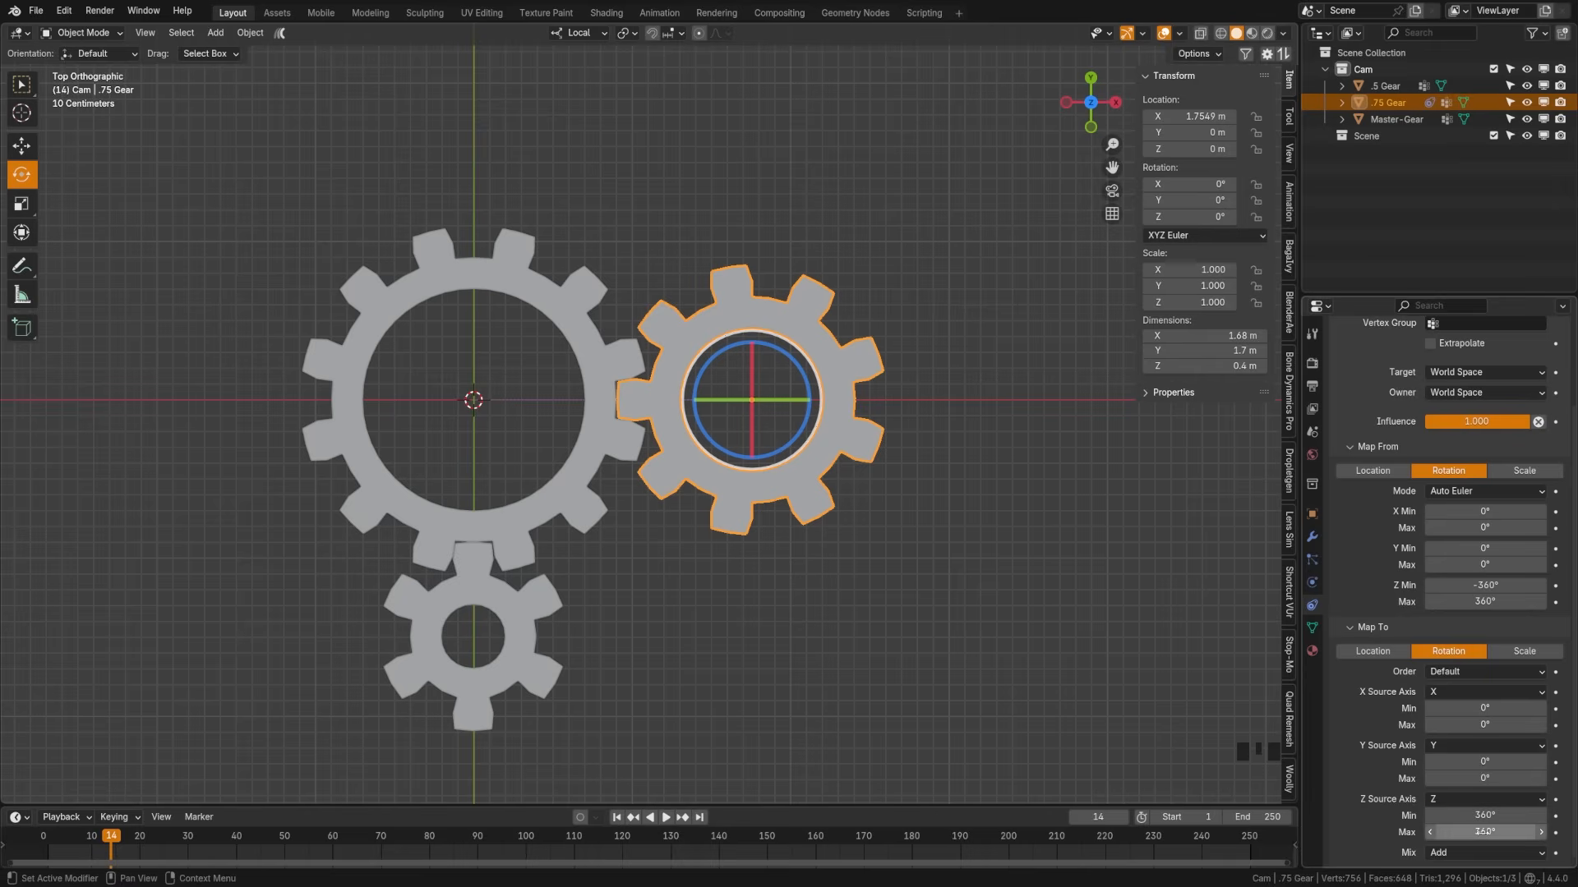
click(1485, 833)
text(-360)
key(Return)
- Test-rotate the Master-Gear to check the reversed direction of the .75 Gear, and cancel the rotation
click(604, 409)
key(r)
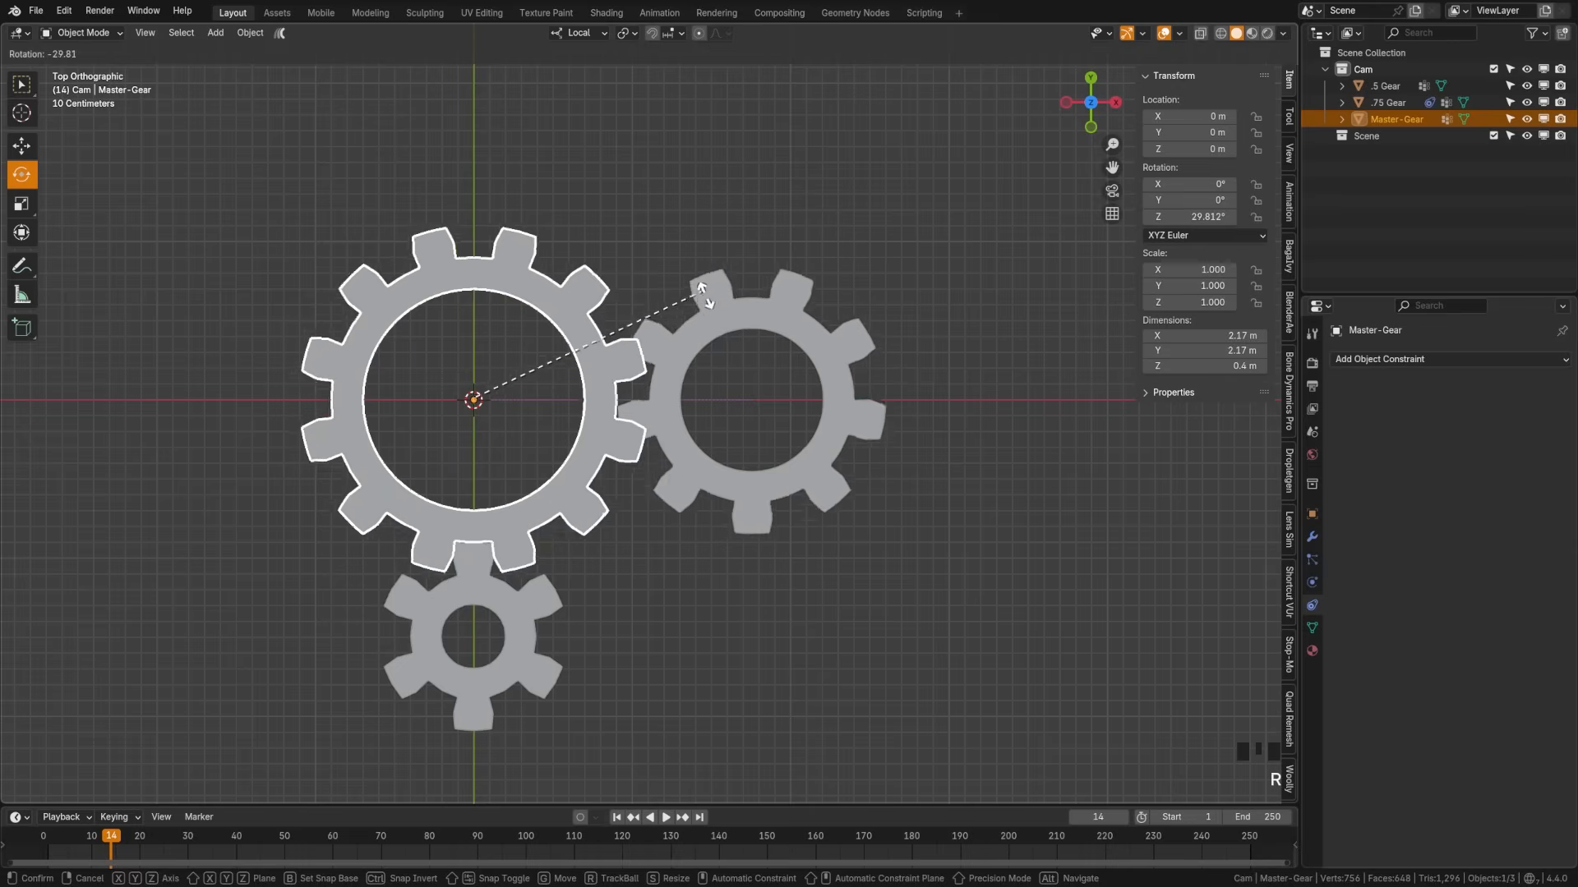
key(Escape)
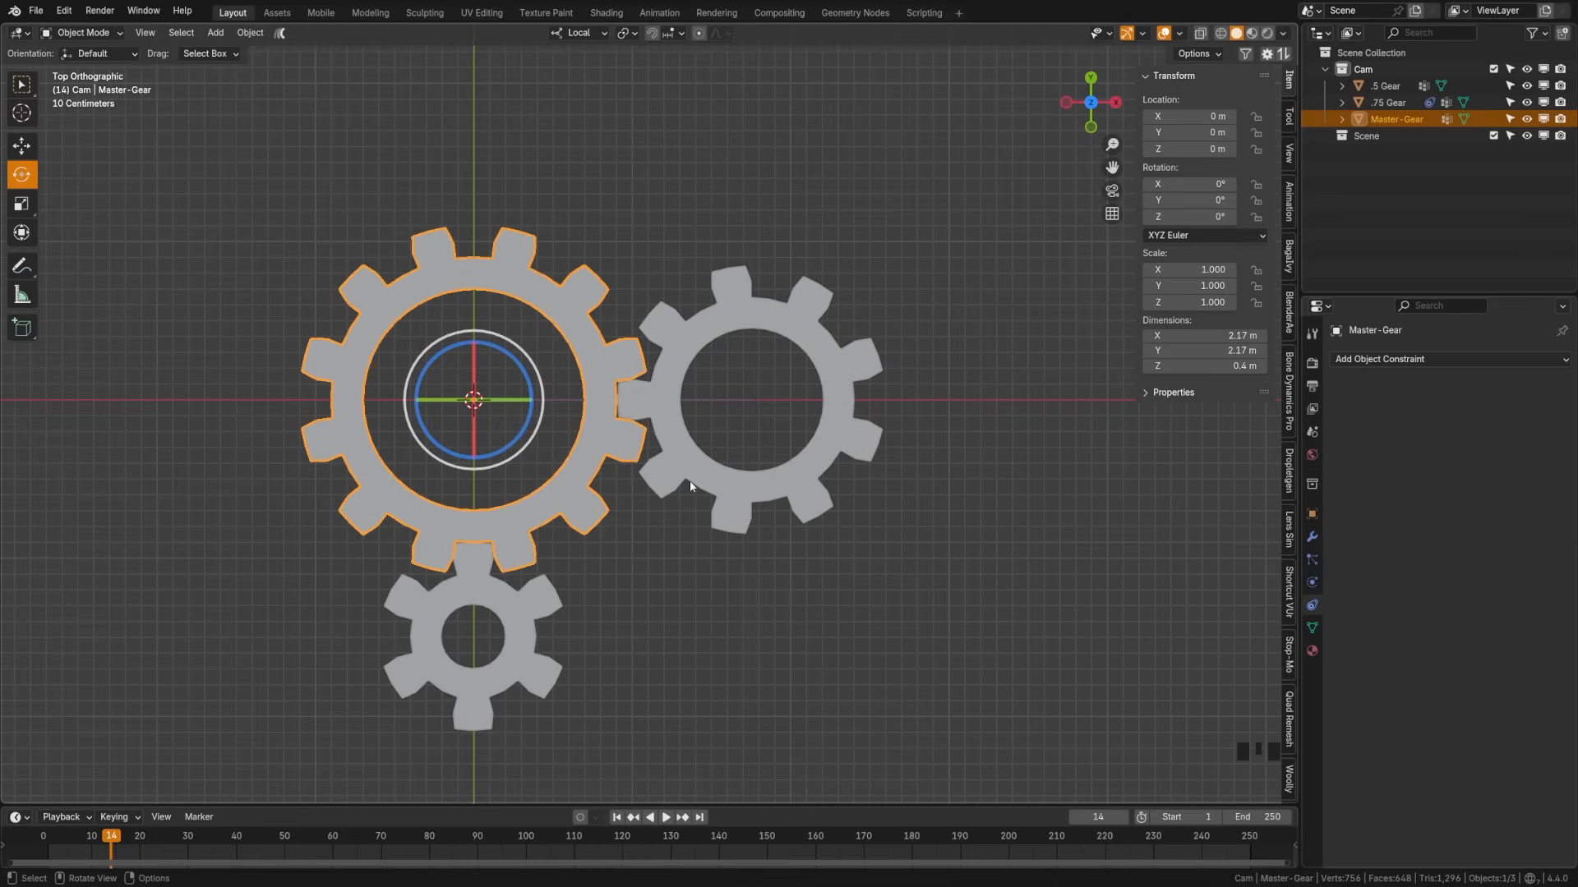
- Review the .75 Gear's constraint ranges and test-rotate the Master-Gear to compare the two gears' speeds, cancelling the rotation
click(692, 431)
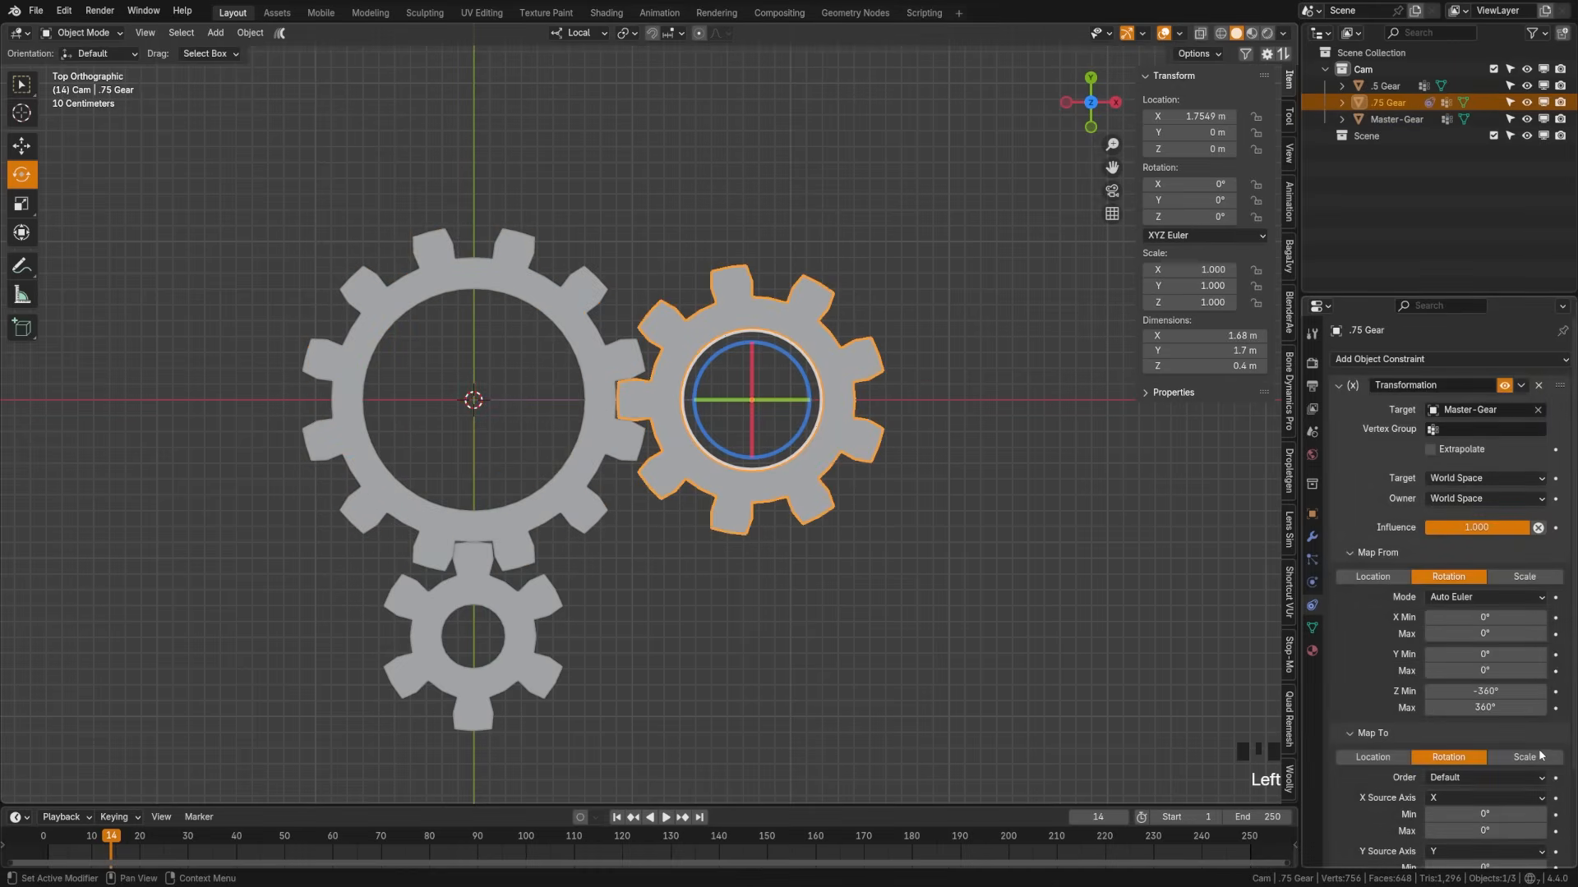
scroll(1446, 575, down, 3)
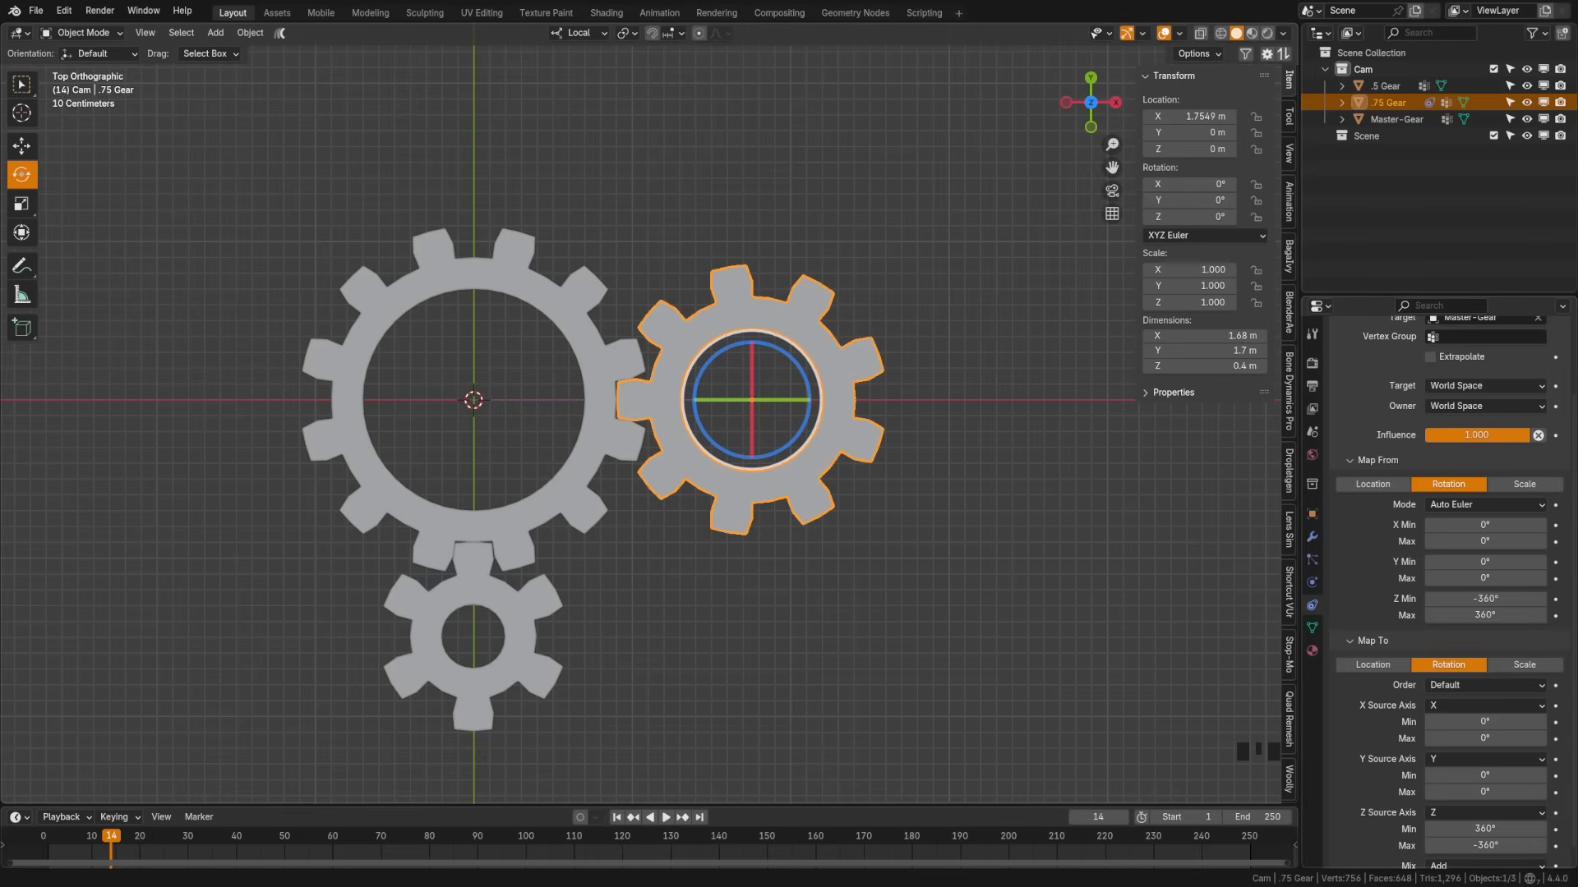
click(602, 397)
key(r)
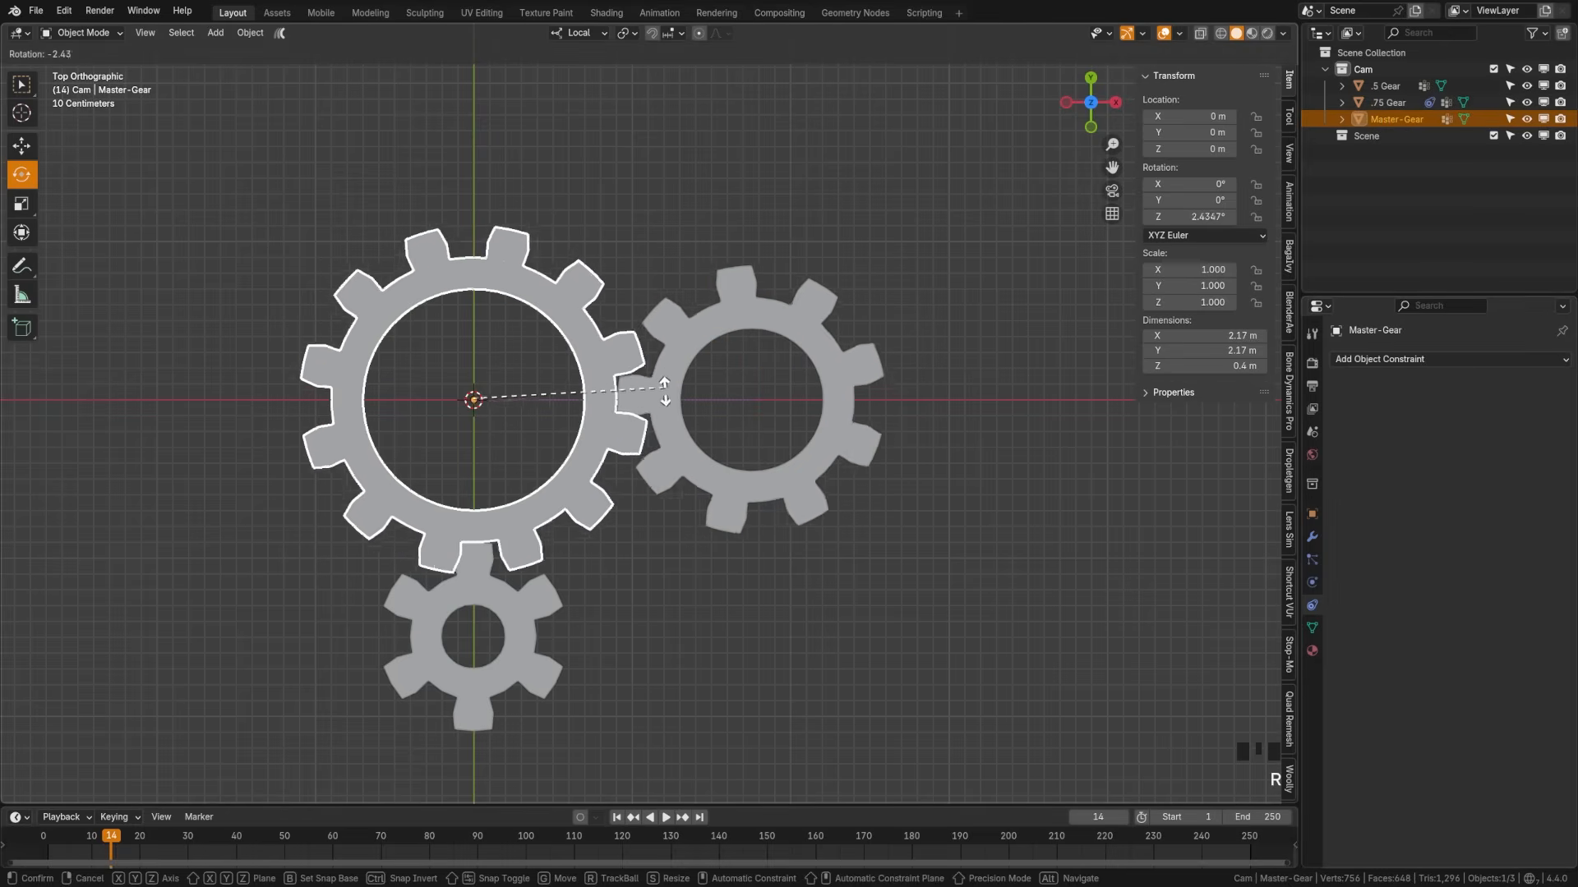
key(Escape)
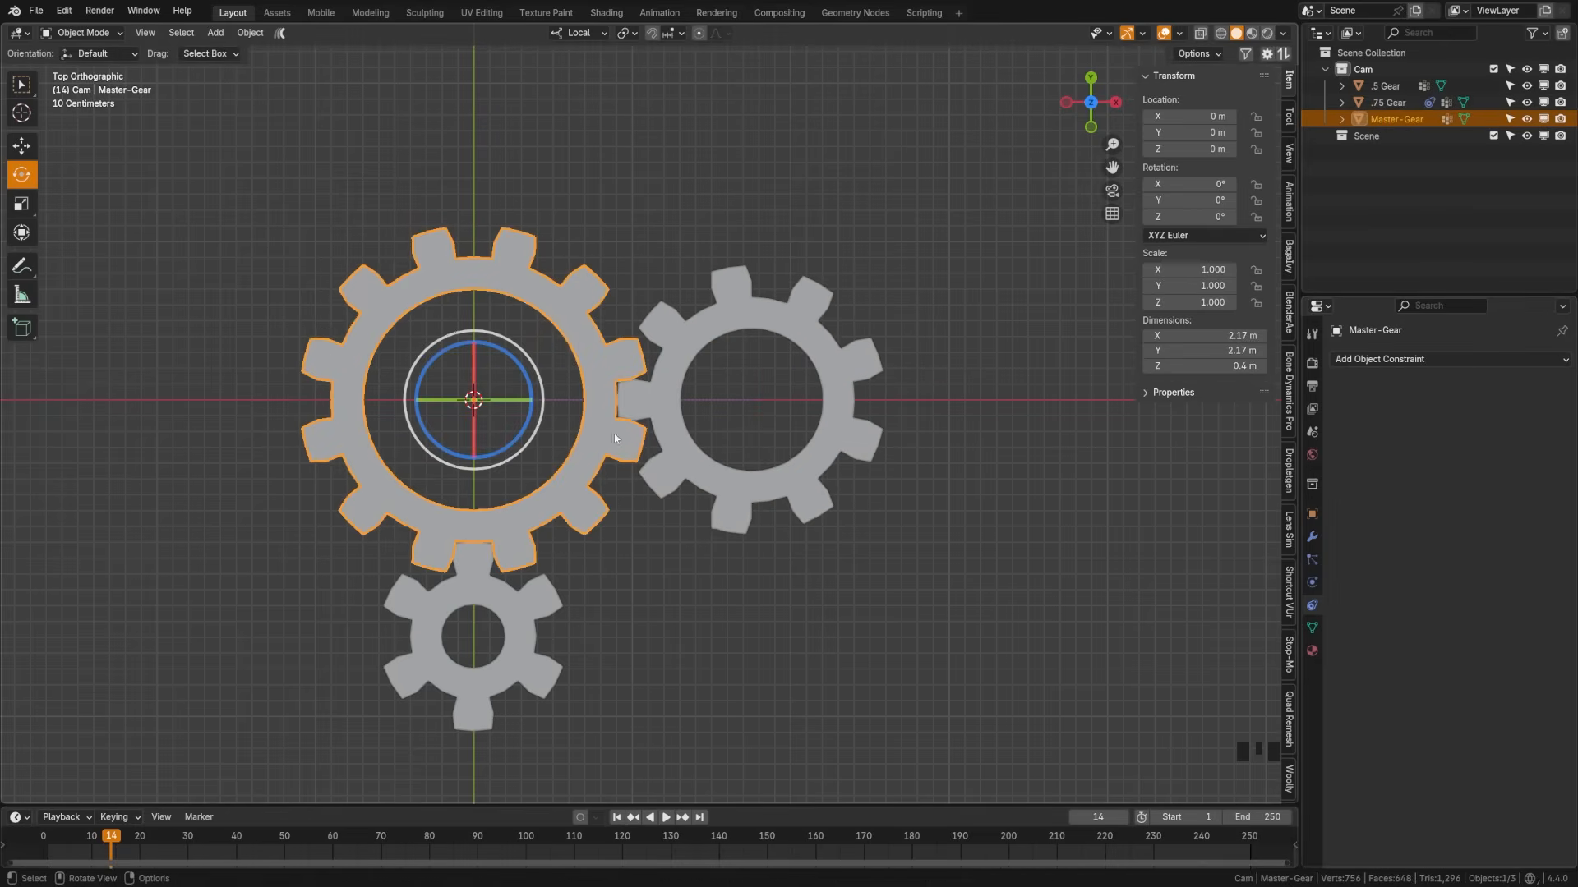
click(576, 307)
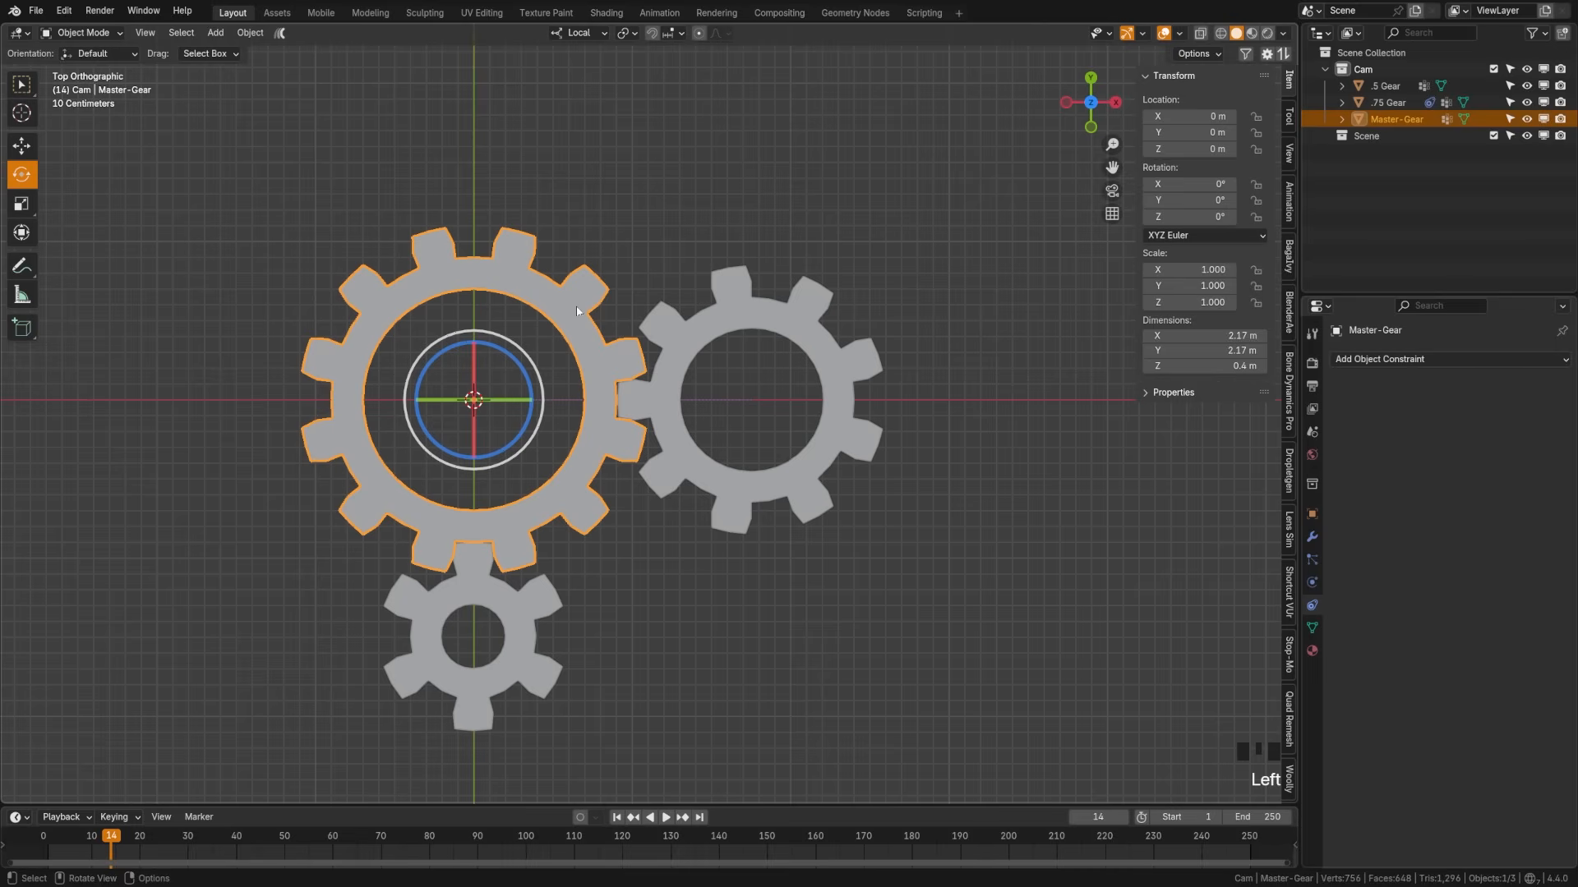
- Divide the Z minimum and maximum of the .75 Gear's Map From rotation range by 1.33
click(711, 332)
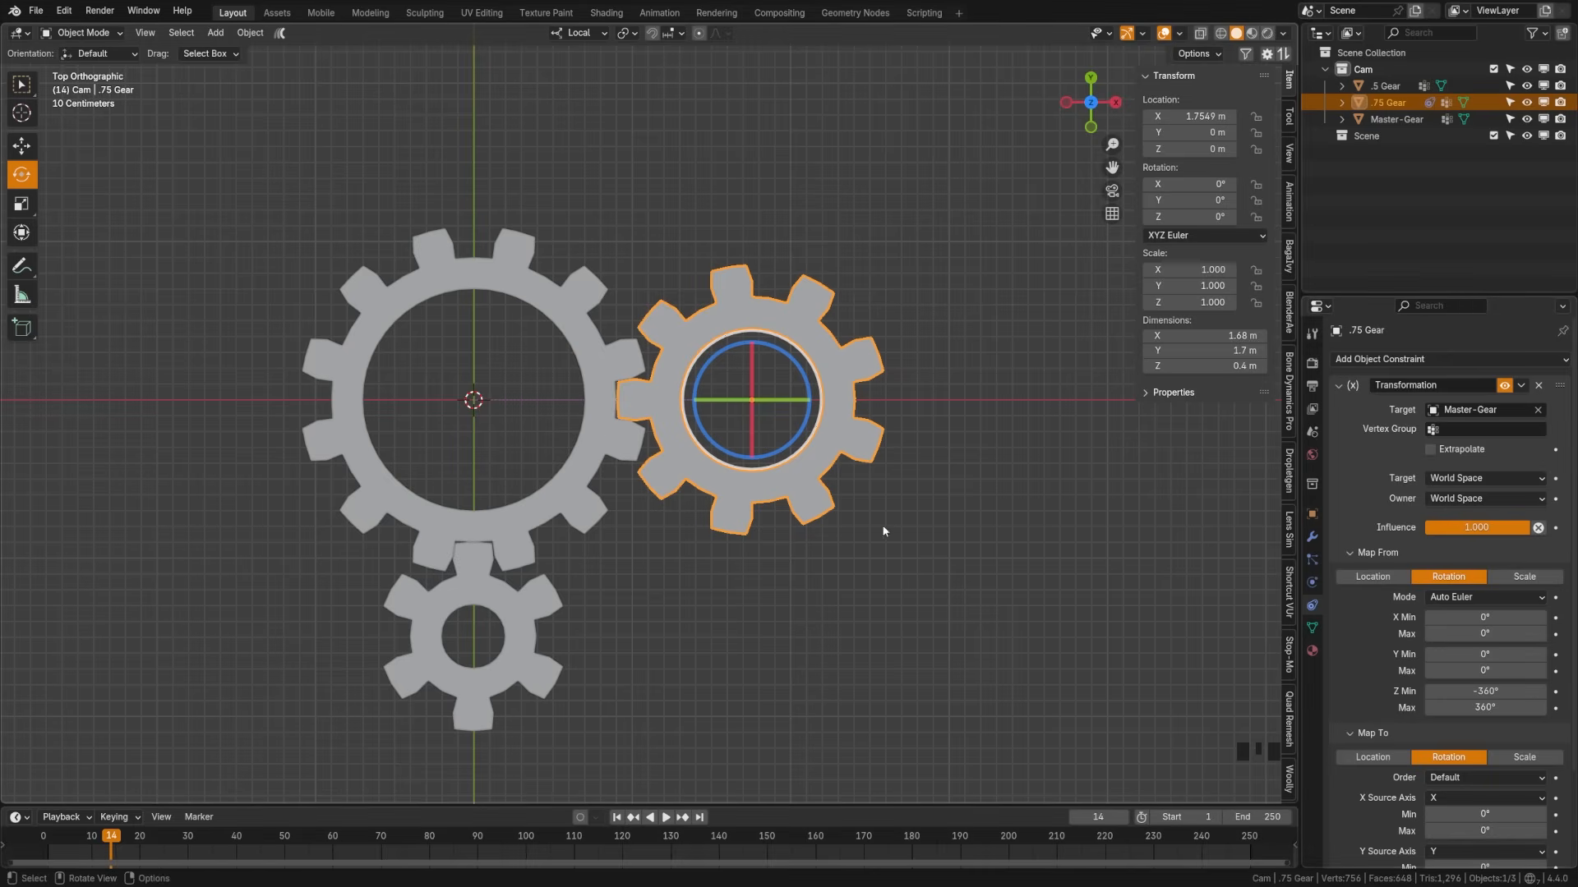
click(1486, 691)
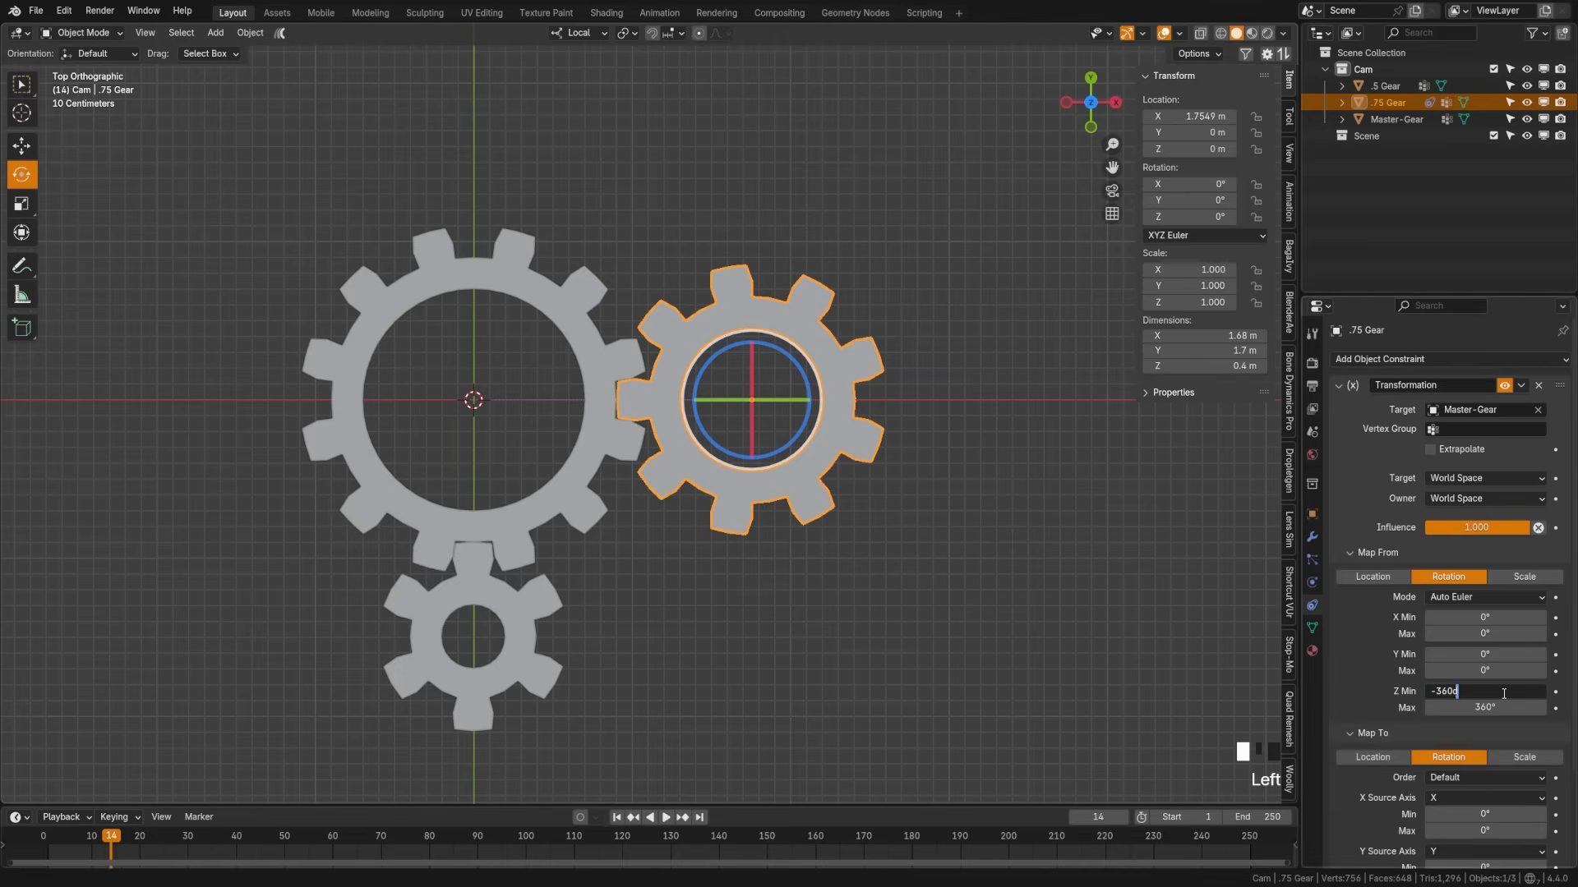
text(/)
text(1.33)
key(Return)
click(1508, 707)
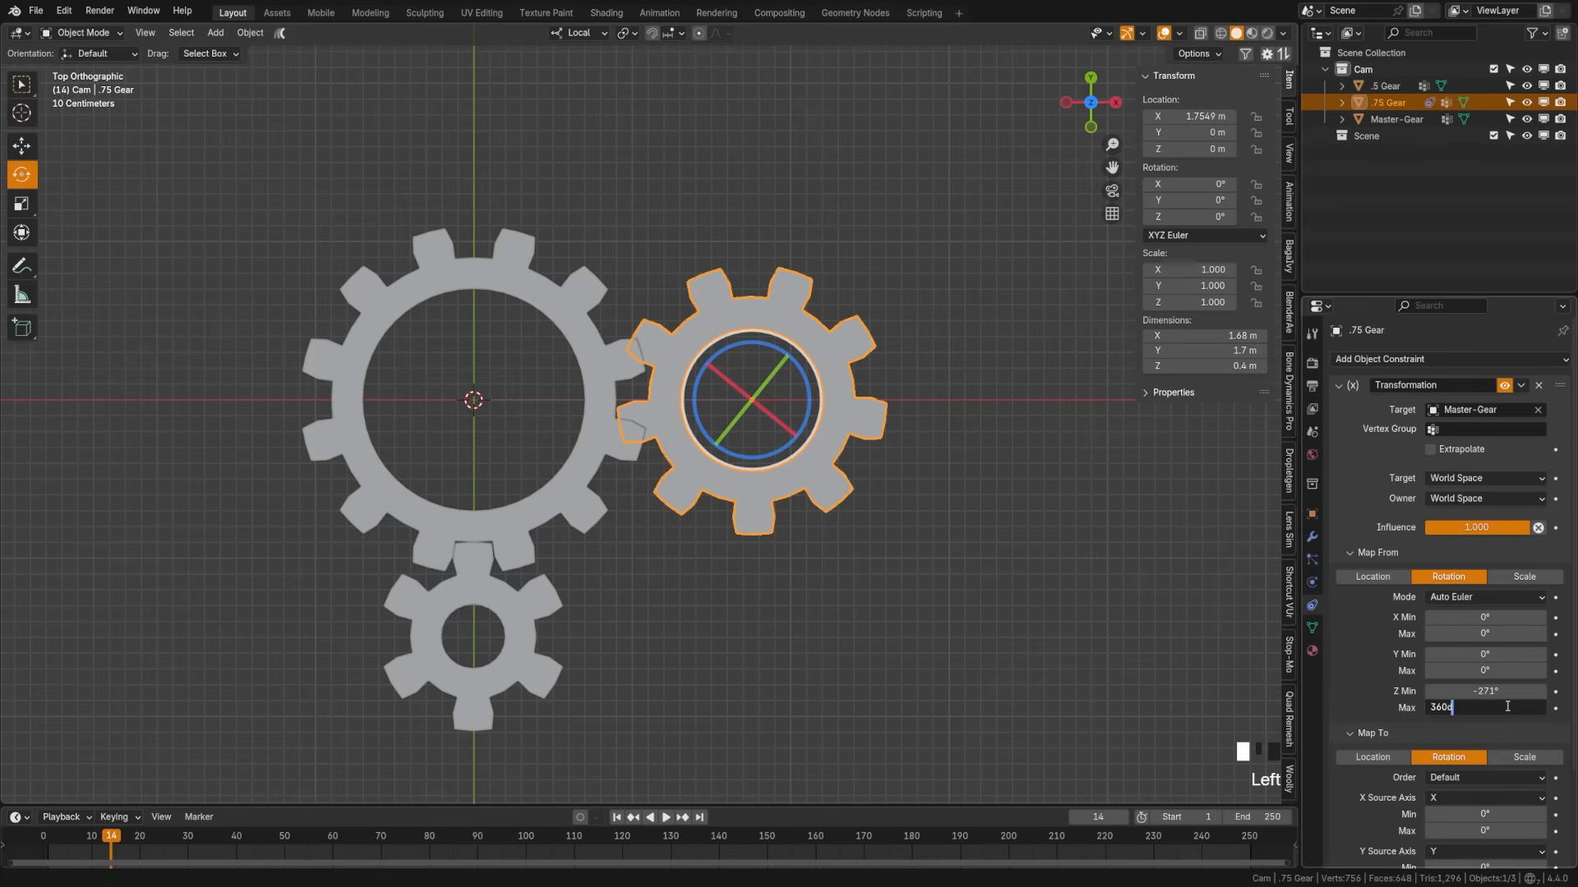
key(Return)
- Test-rotate the Master-Gear to check the .75 Gear's adjusted speed, and cancel the rotation
click(612, 364)
key(r)
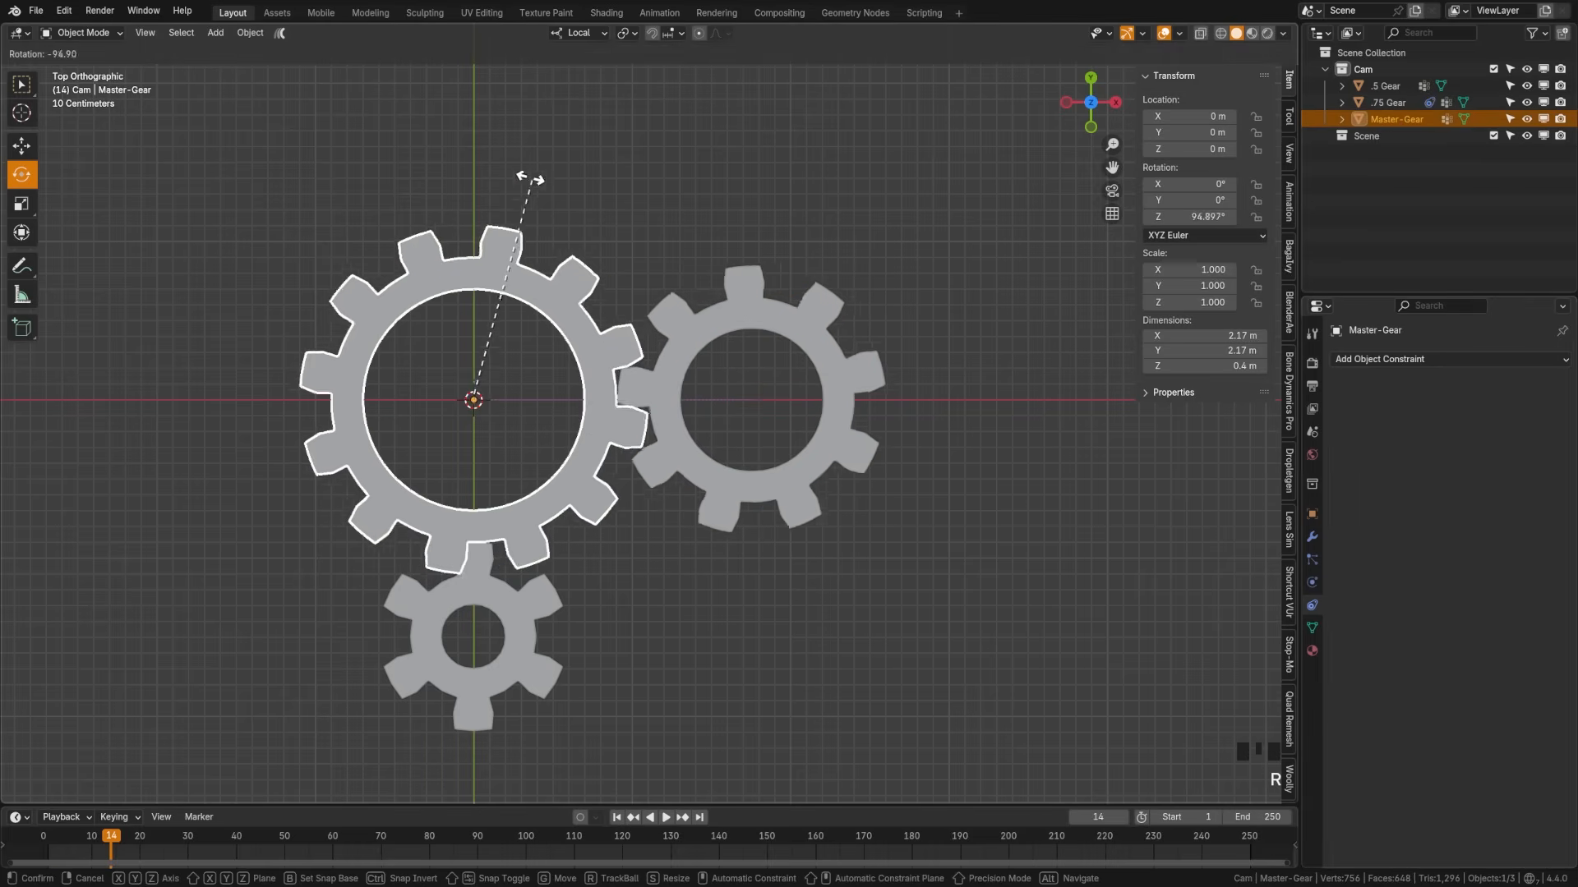
click(559, 549)
- Add a Transformation constraint to the .5 Gear with the Master-Gear as its target
click(519, 625)
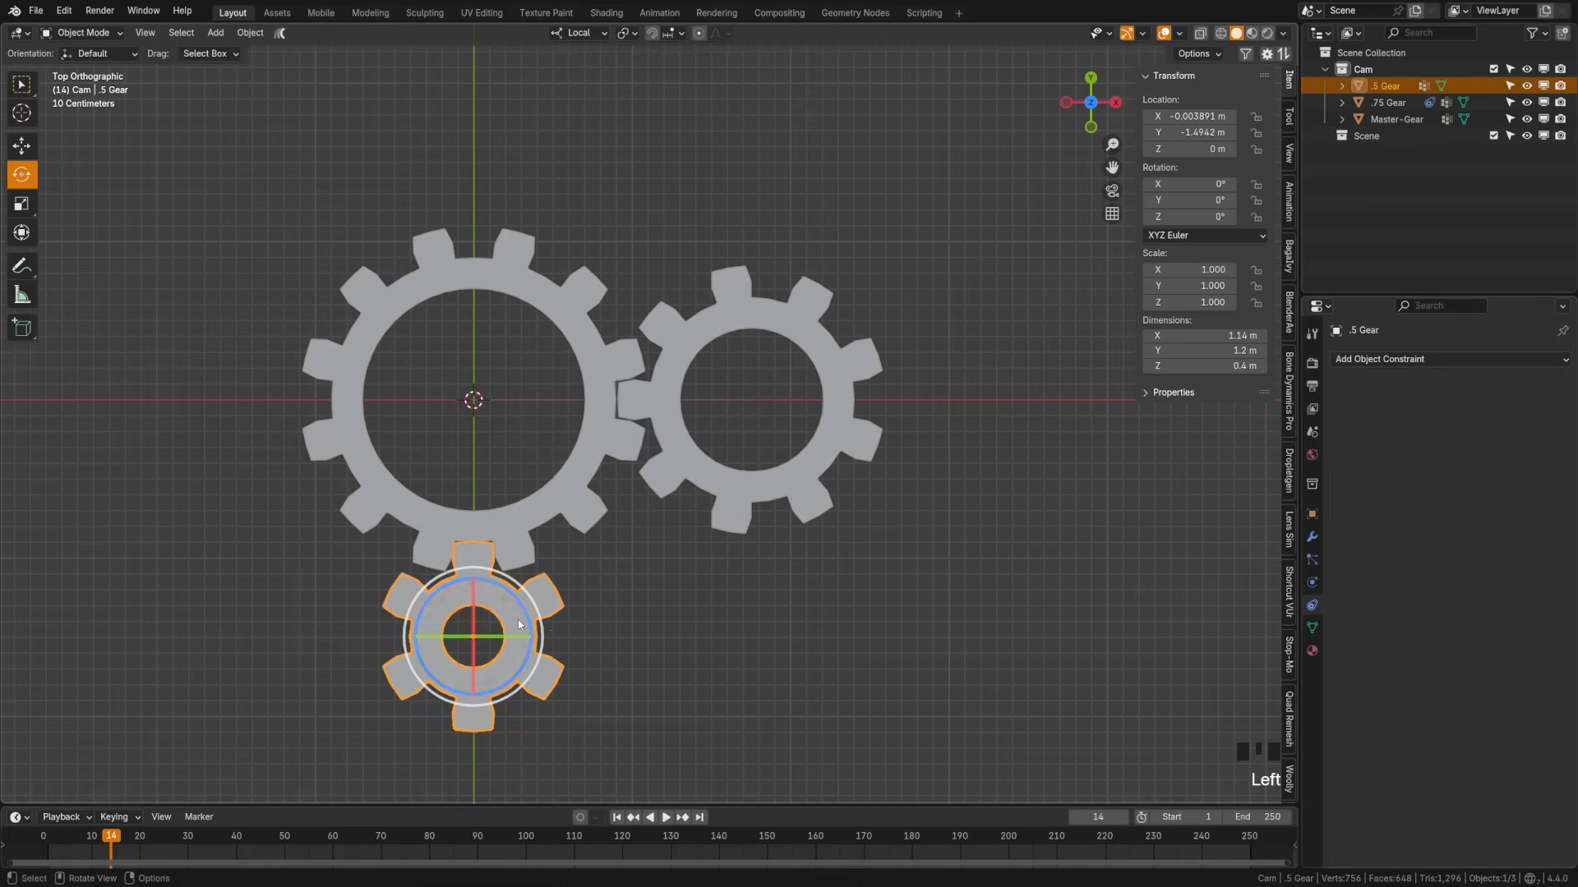
click(1426, 360)
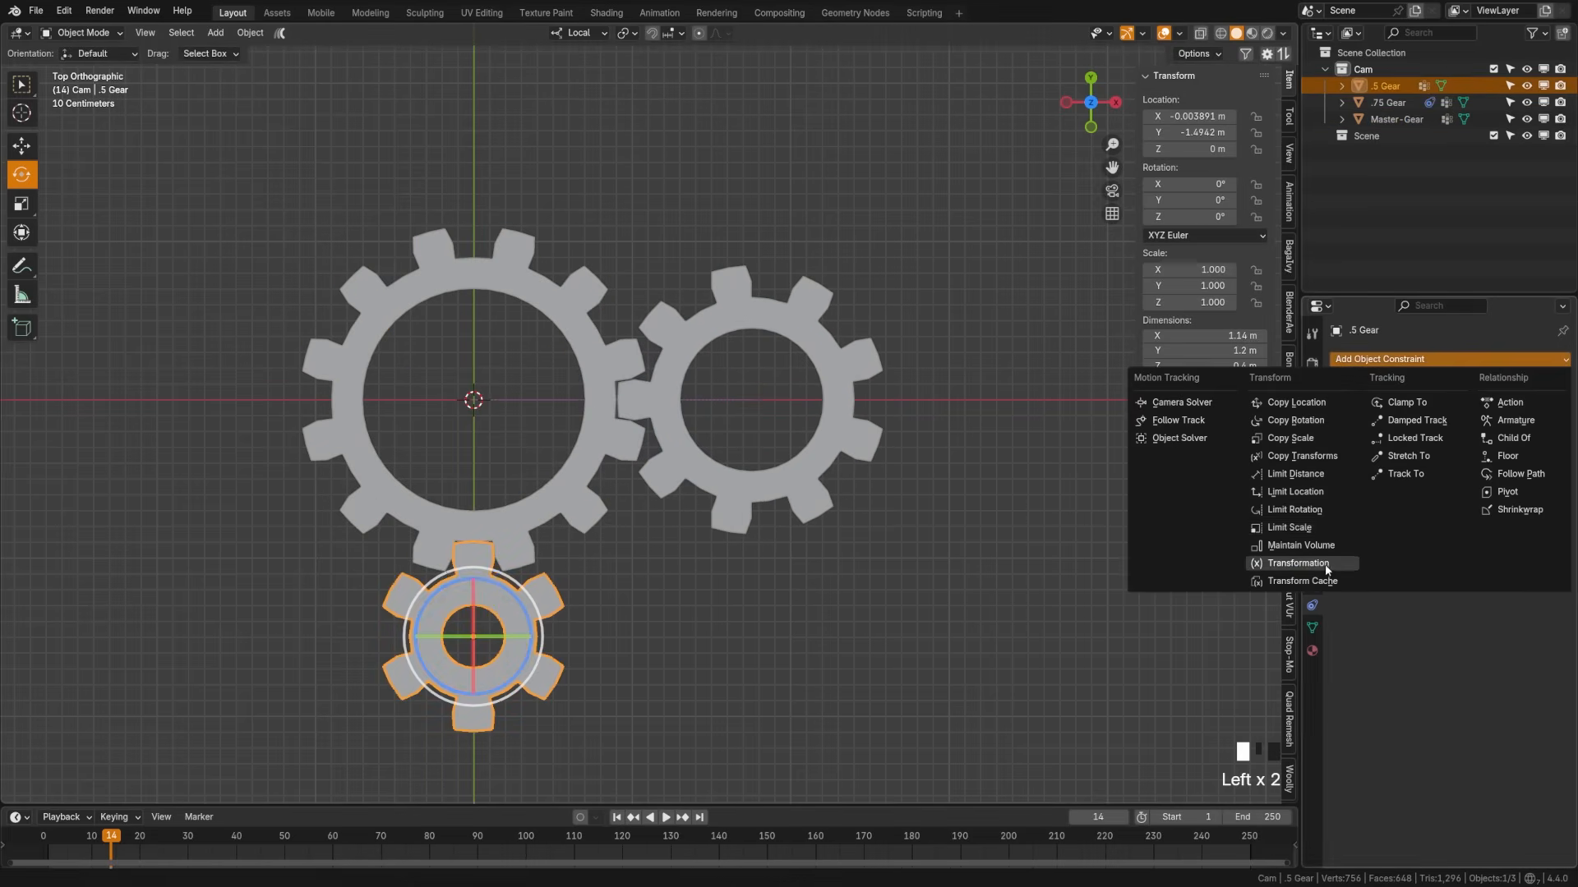
click(1265, 555)
click(1538, 410)
click(579, 503)
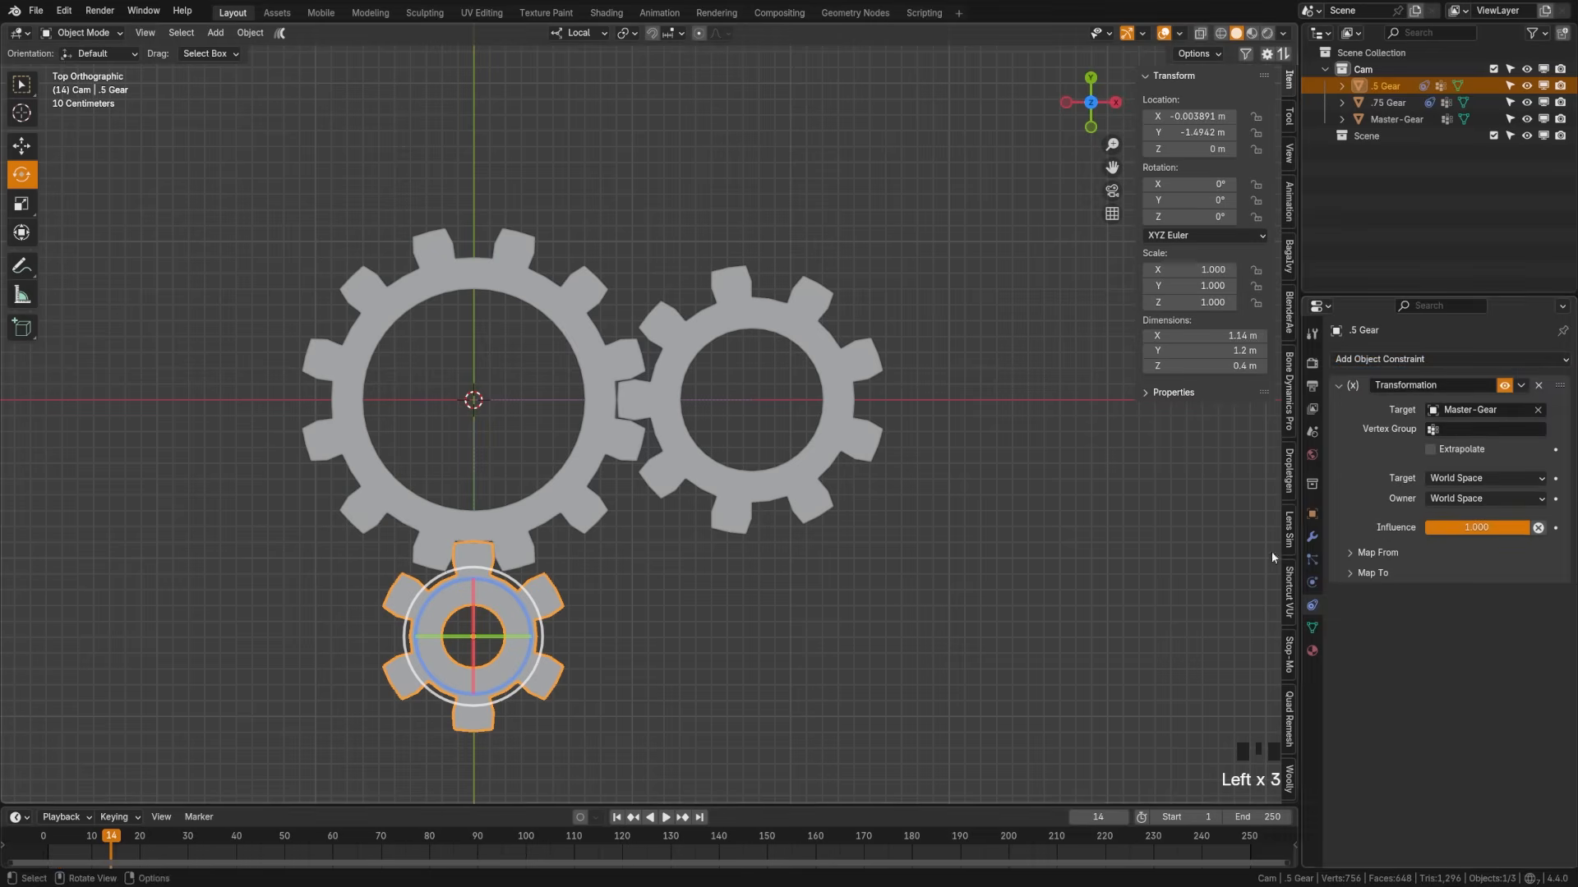
- Set the .5 Gear's Map From to Rotation with a Z minimum of -360° and maximum of 360°
click(1377, 552)
click(1373, 711)
click(1448, 576)
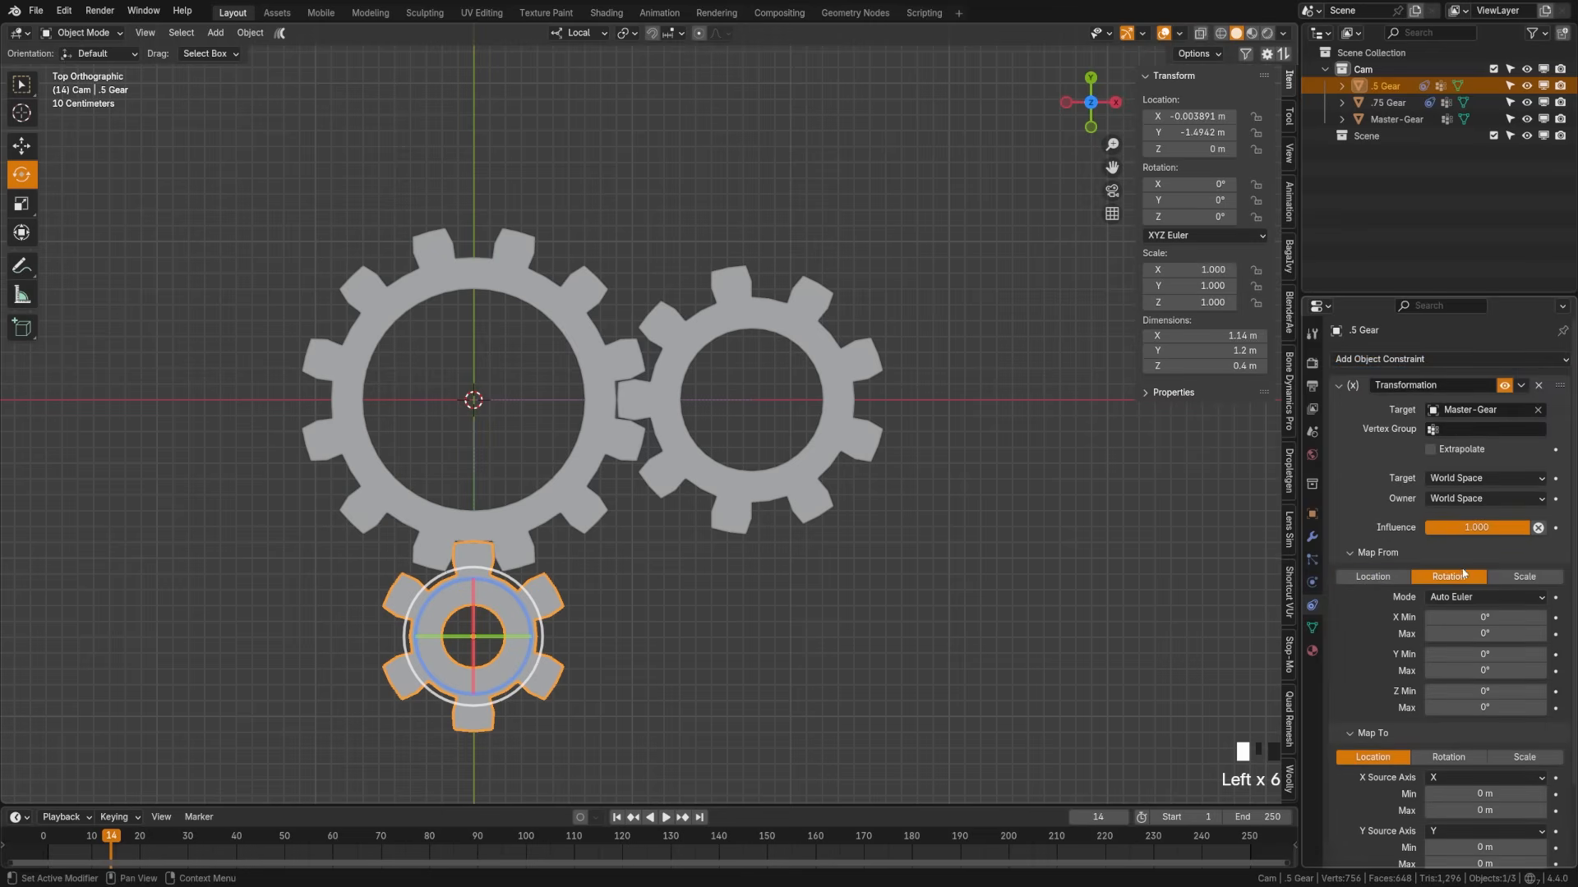
click(1489, 691)
text(-360)
key(Tab)
text(3)
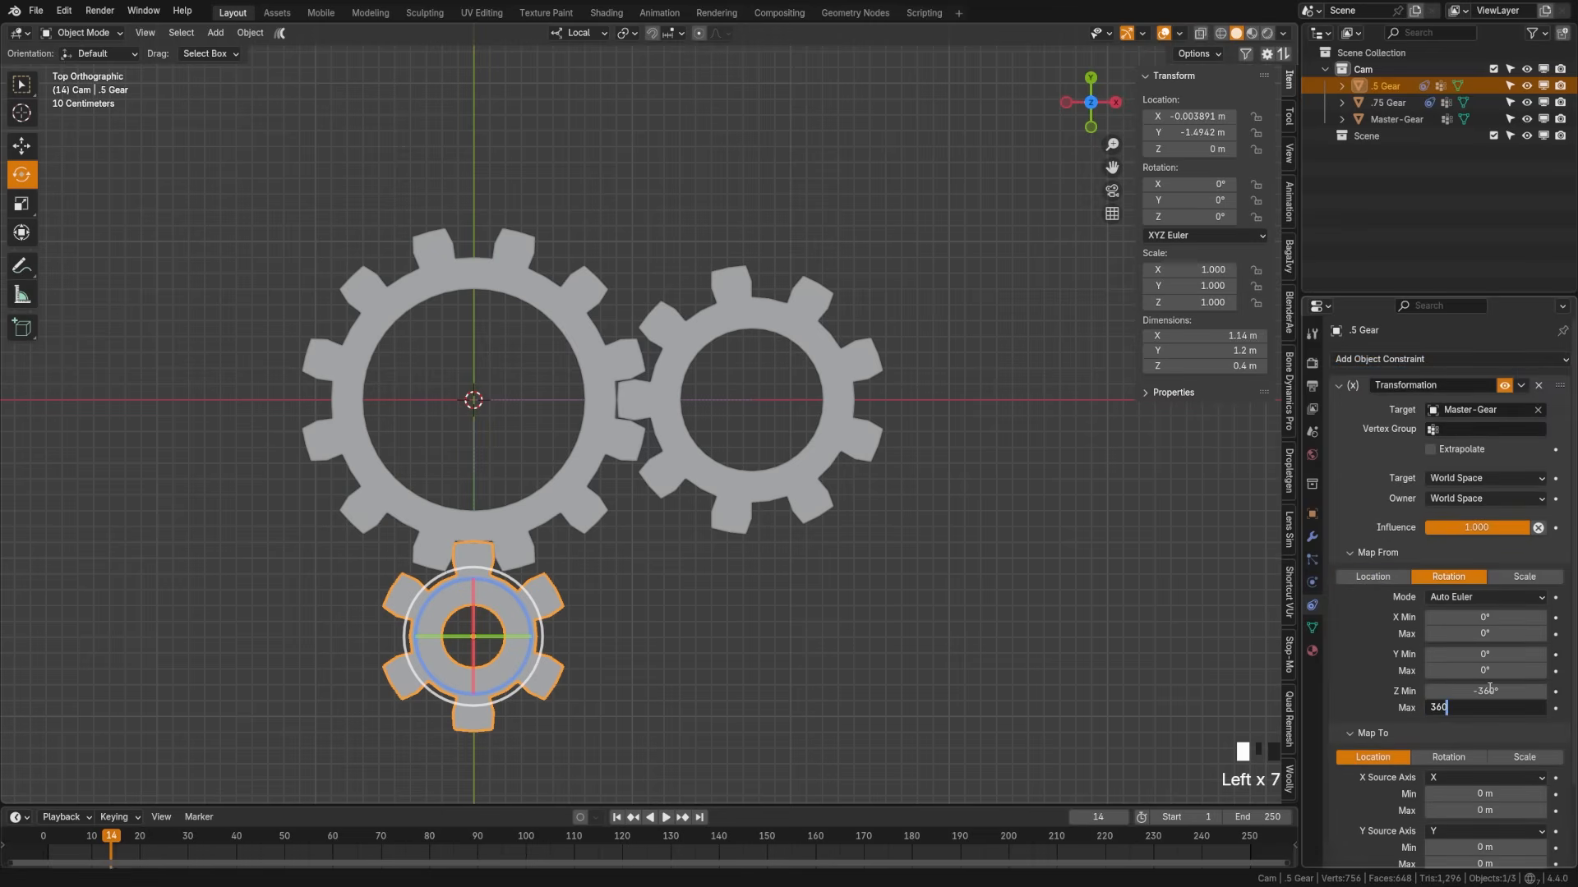
text(60)
key(Return)
- Set the .5 Gear's Map To to Rotation with a Z minimum of 360° and maximum of -360°
click(1448, 756)
scroll(1462, 776, down, 8)
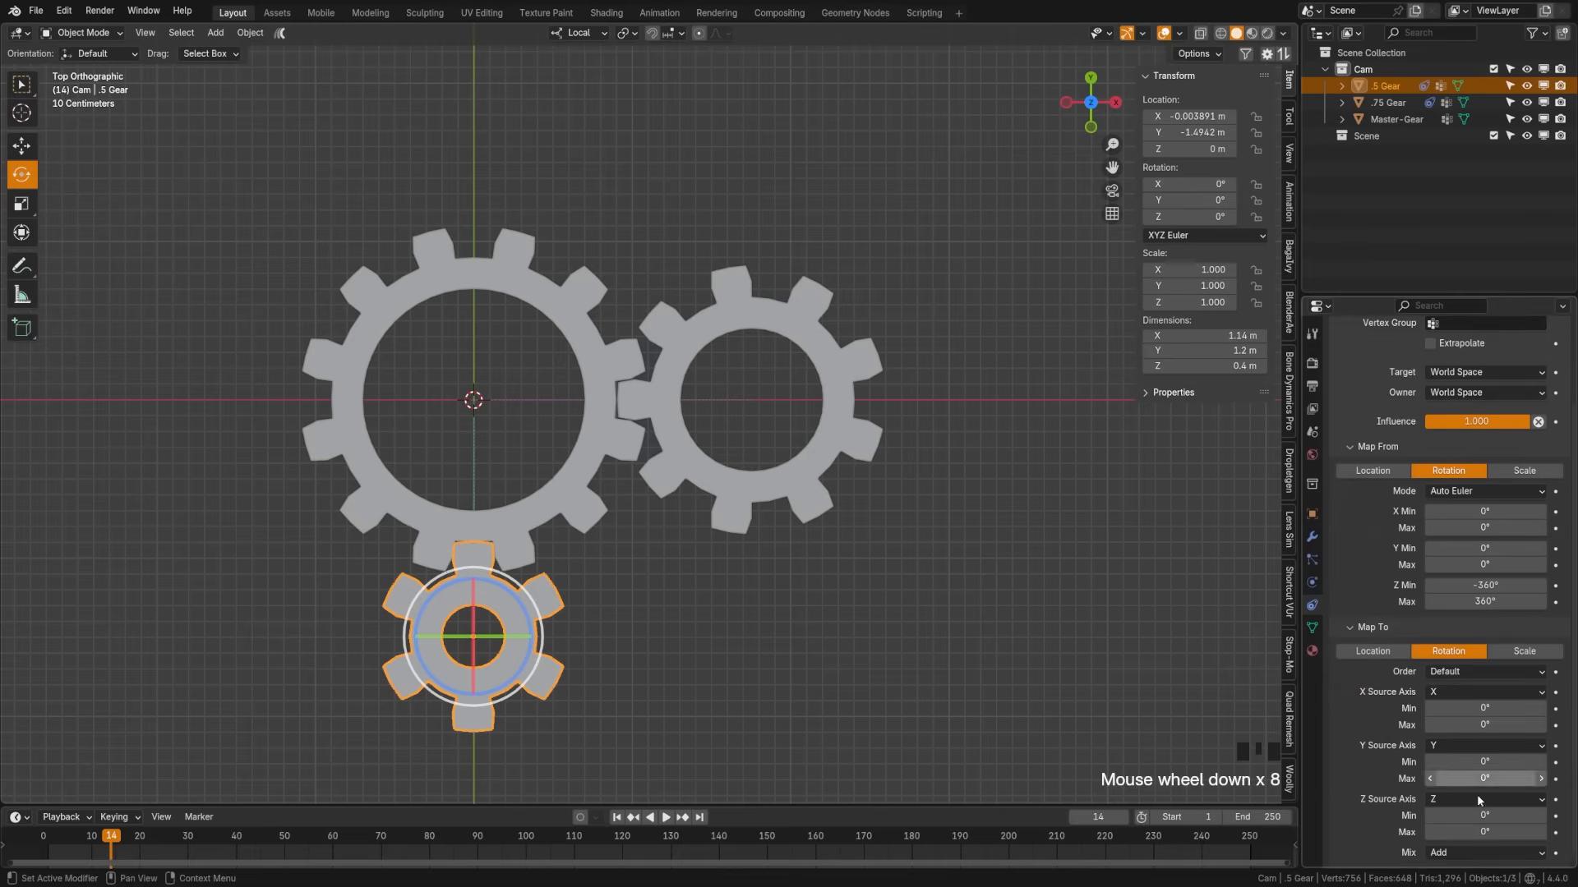
click(1484, 816)
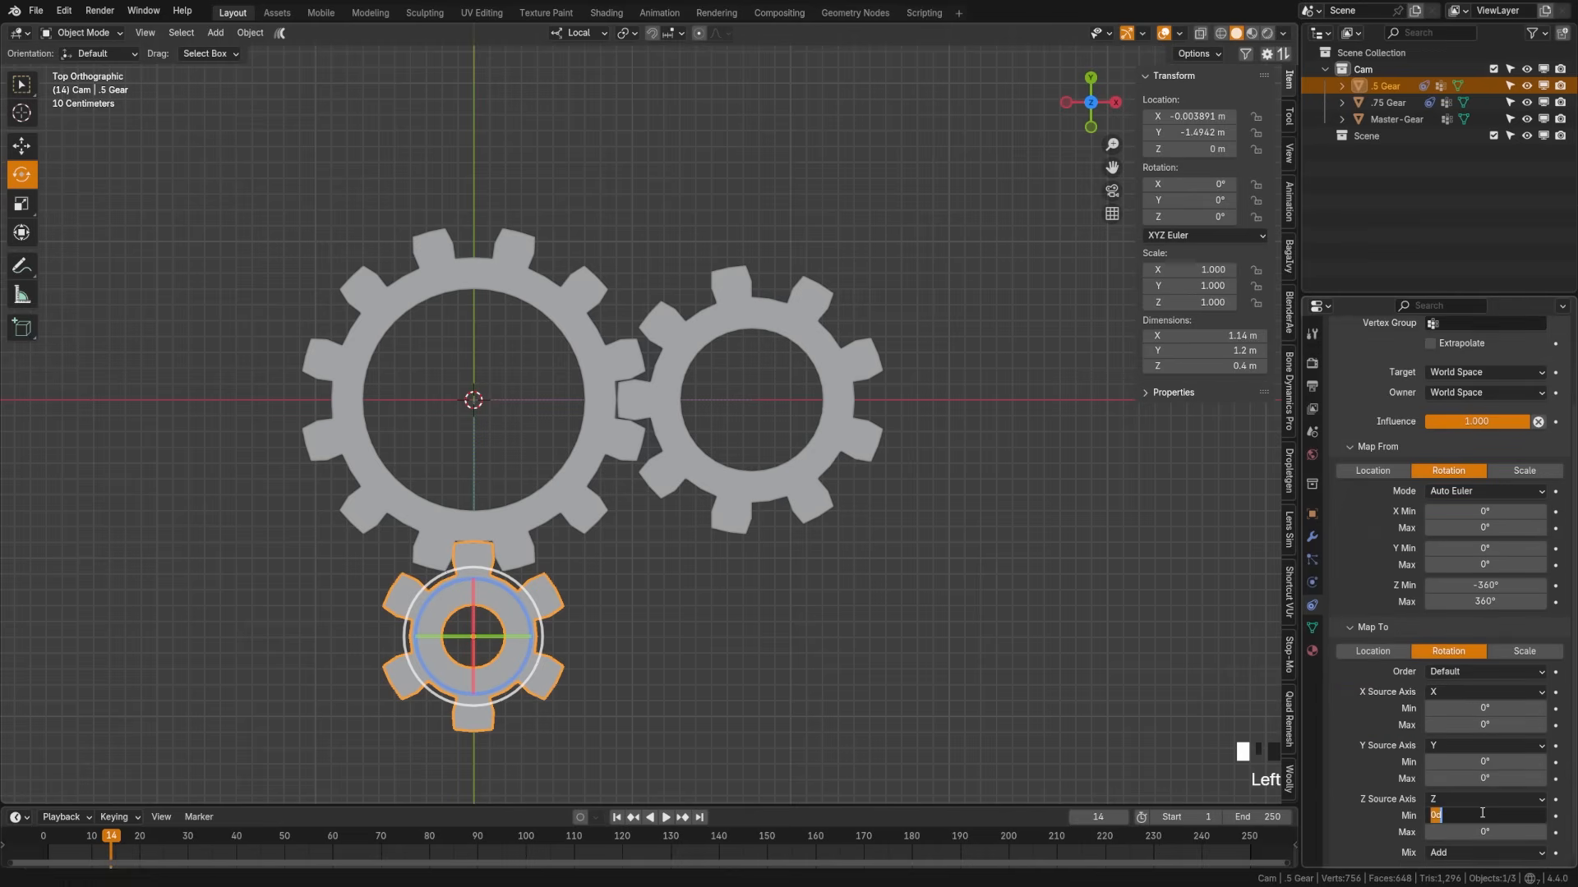
key(Tab)
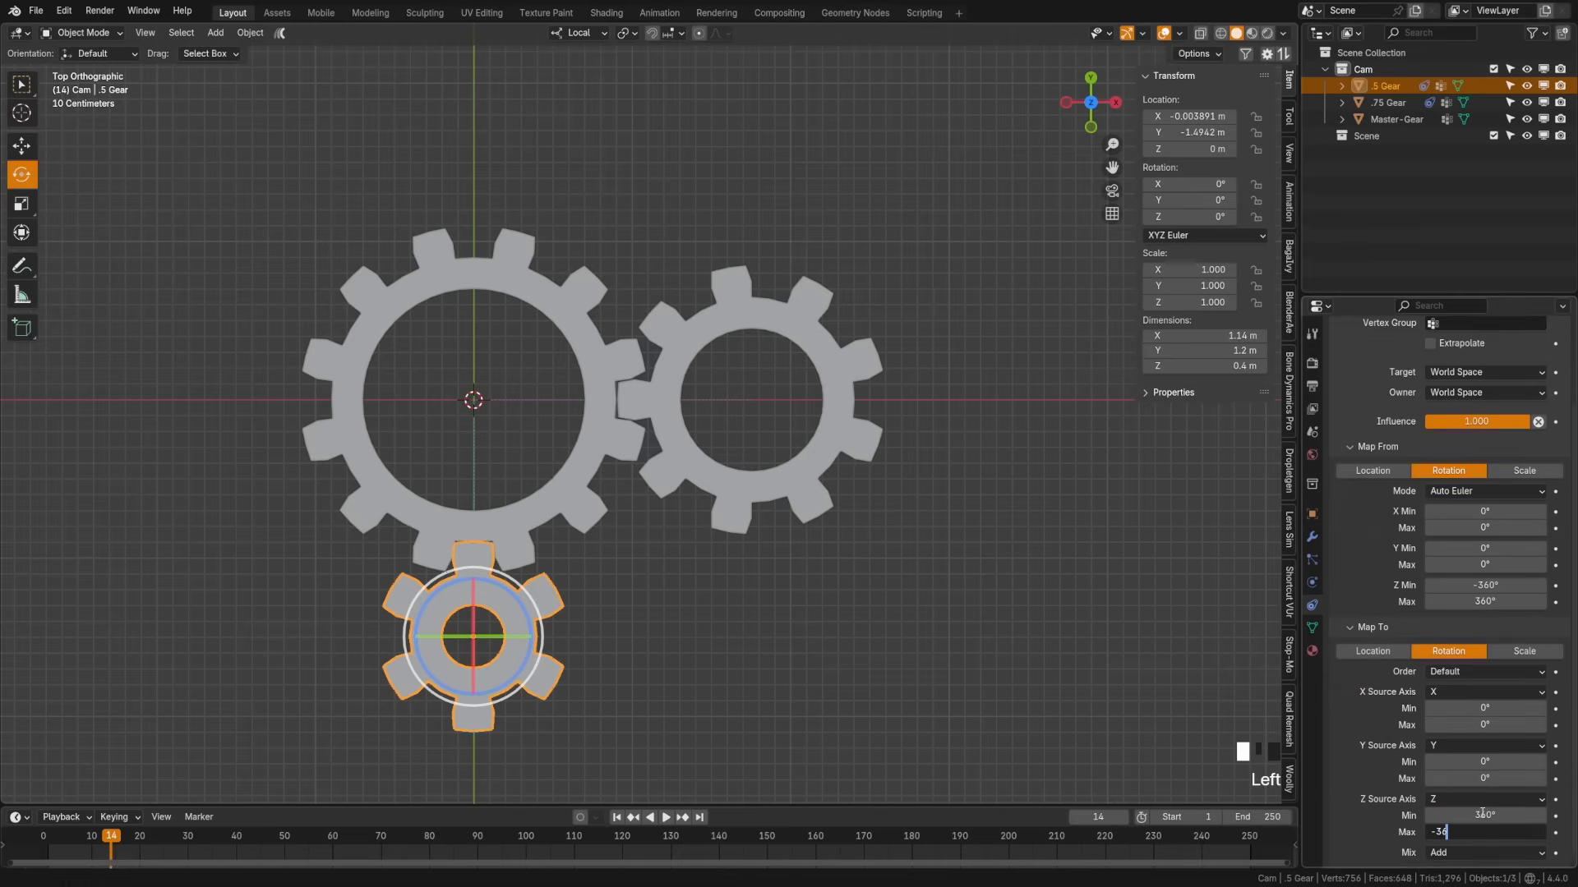
text(-360)
key(Return)
- Test-rotate the Master-Gear to check how the .5 Gear follows, and cancel the rotation
click(596, 440)
key(r)
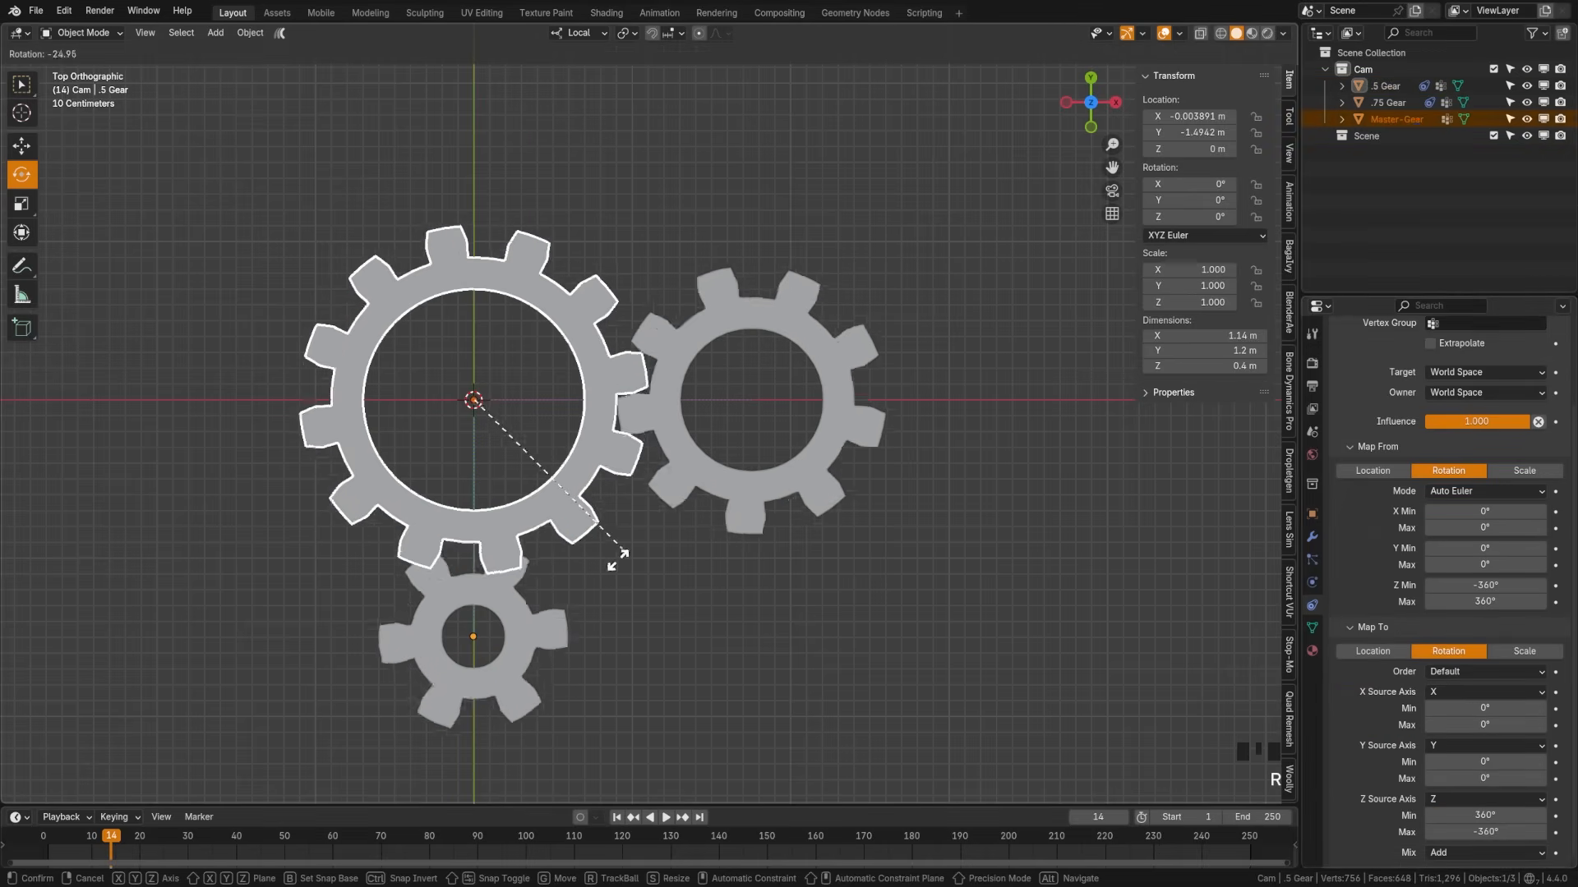
right_click(482, 633)
- Halve the .5 Gear's Map From Z rotation range to a minimum of -180° and a maximum of 180°
click(481, 578)
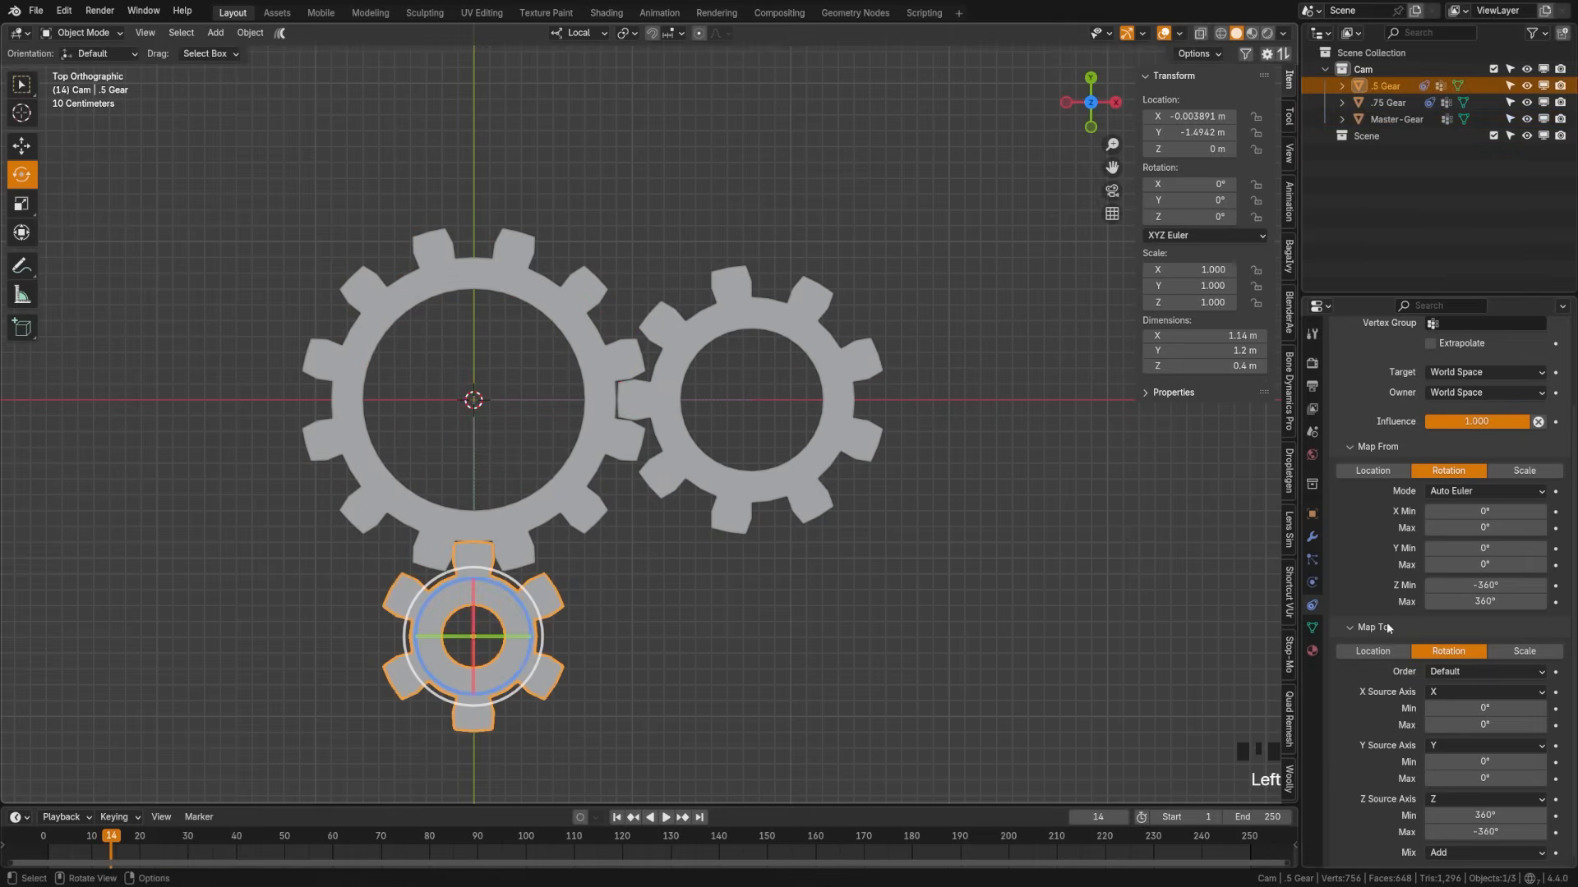
double_click(1476, 581)
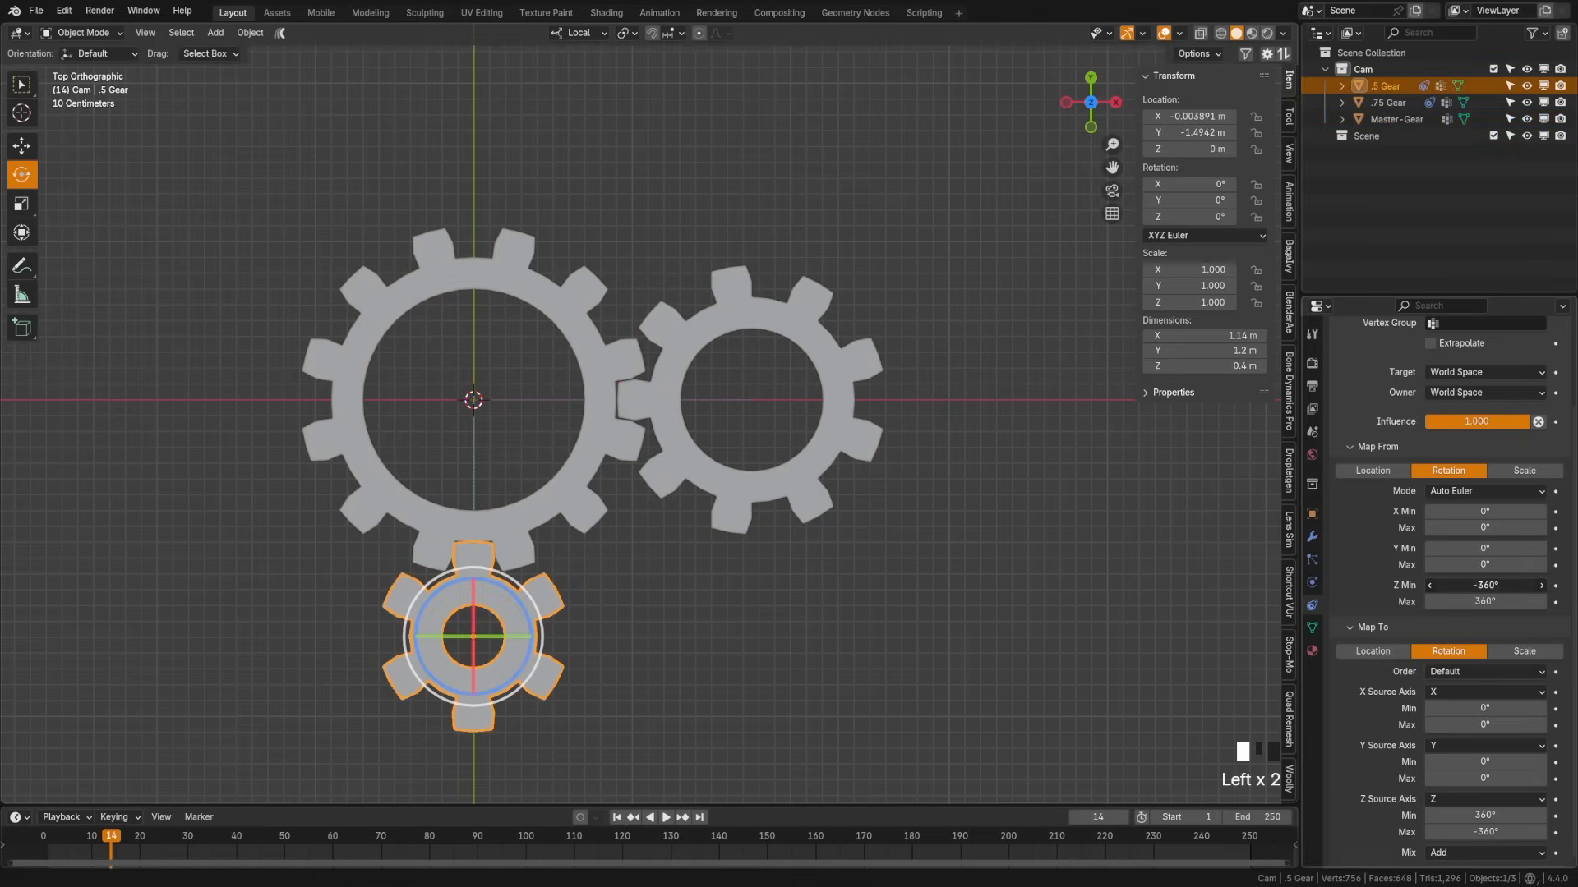
text(d/)
click(1517, 601)
text(d)
key(Return)
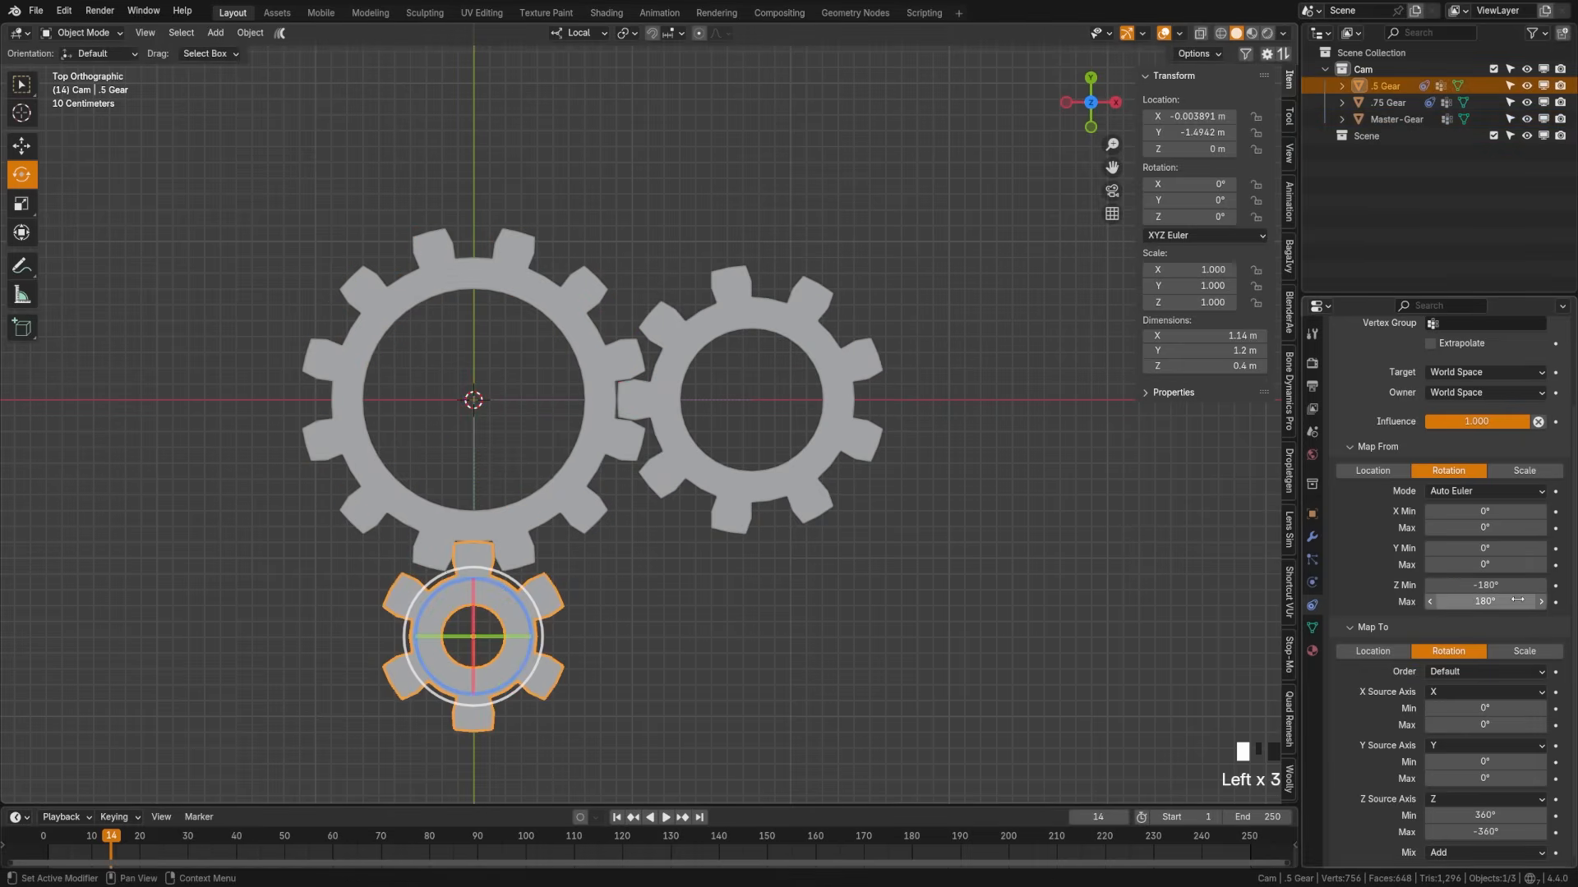
- Test-rotate the Master-Gear to check that both smaller gears mesh with it
click(544, 500)
key(r)
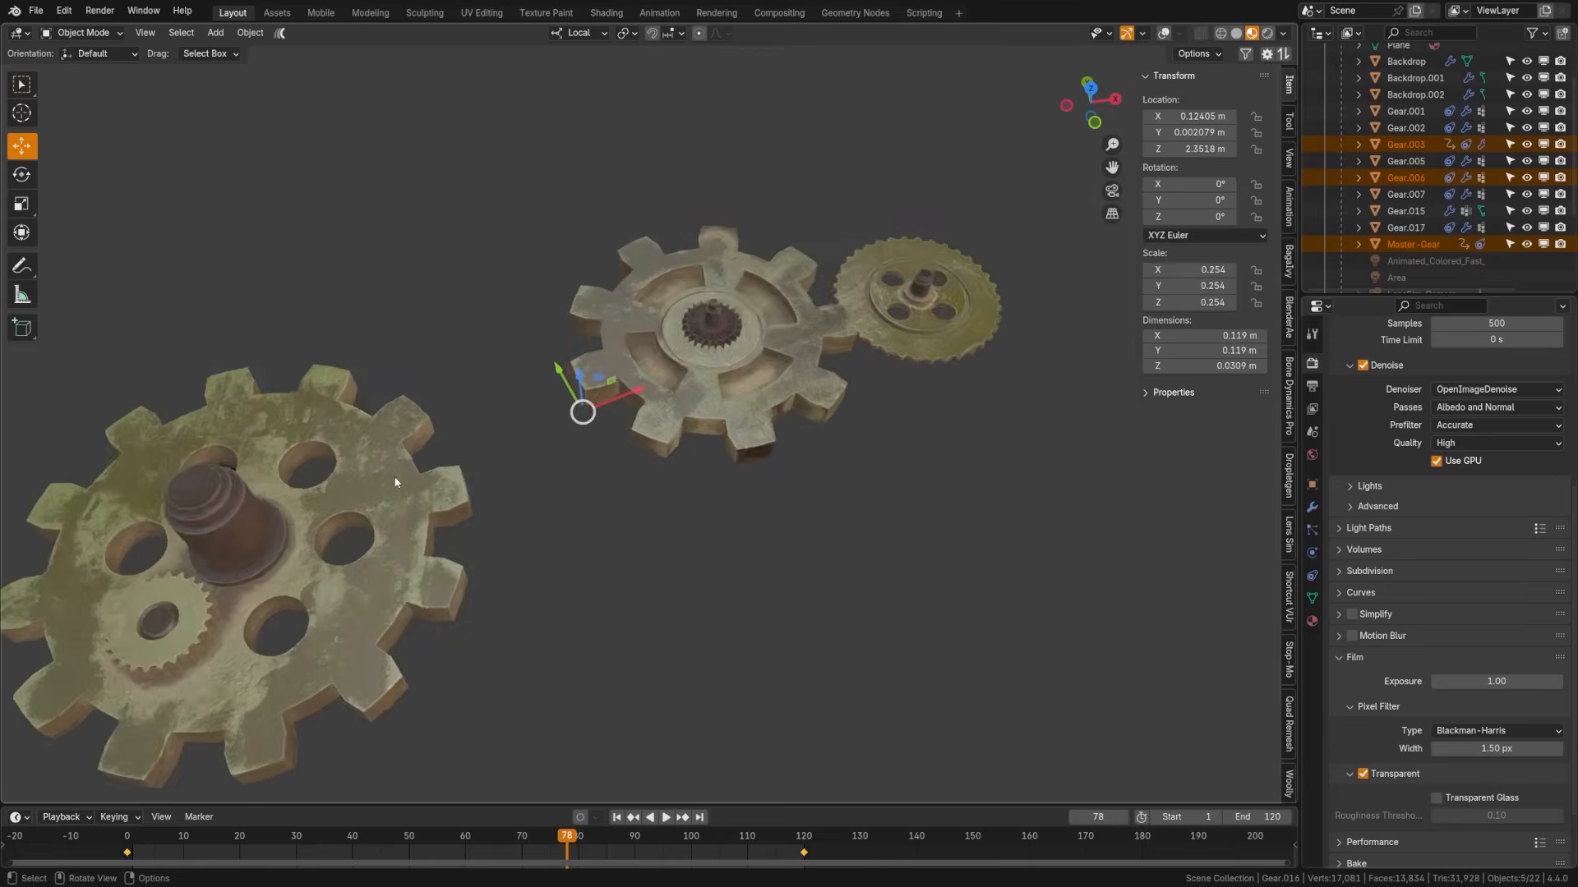
- Examine the textured gear assembly from several angles, including the small inner gears and the fine-toothed gear
shift+middle_drag(394, 483, 625, 403)
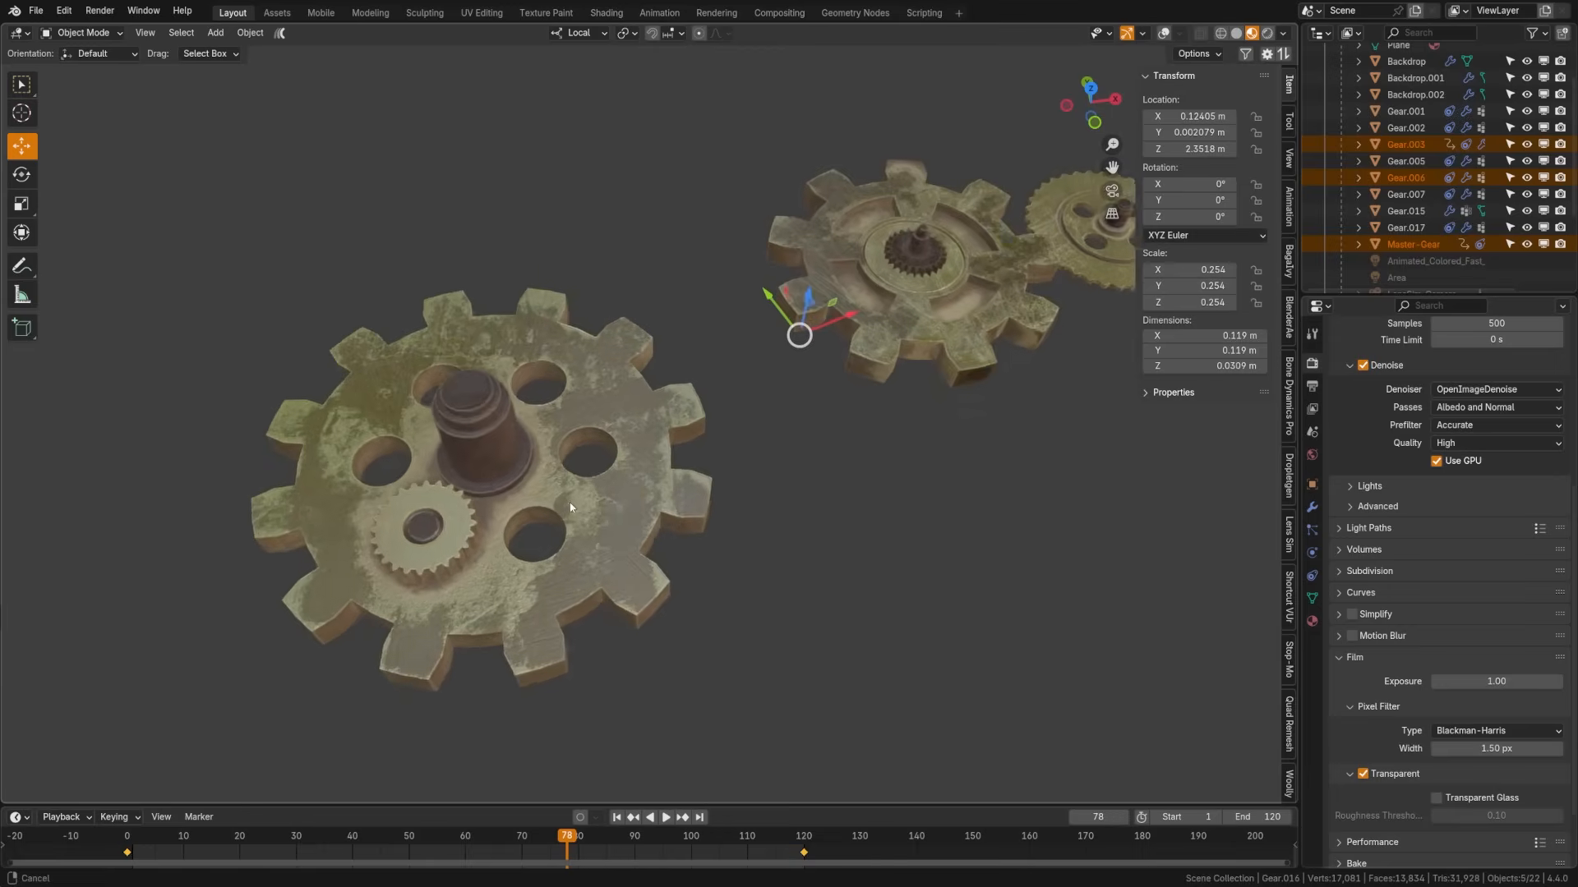
middle_drag(571, 507, 460, 587)
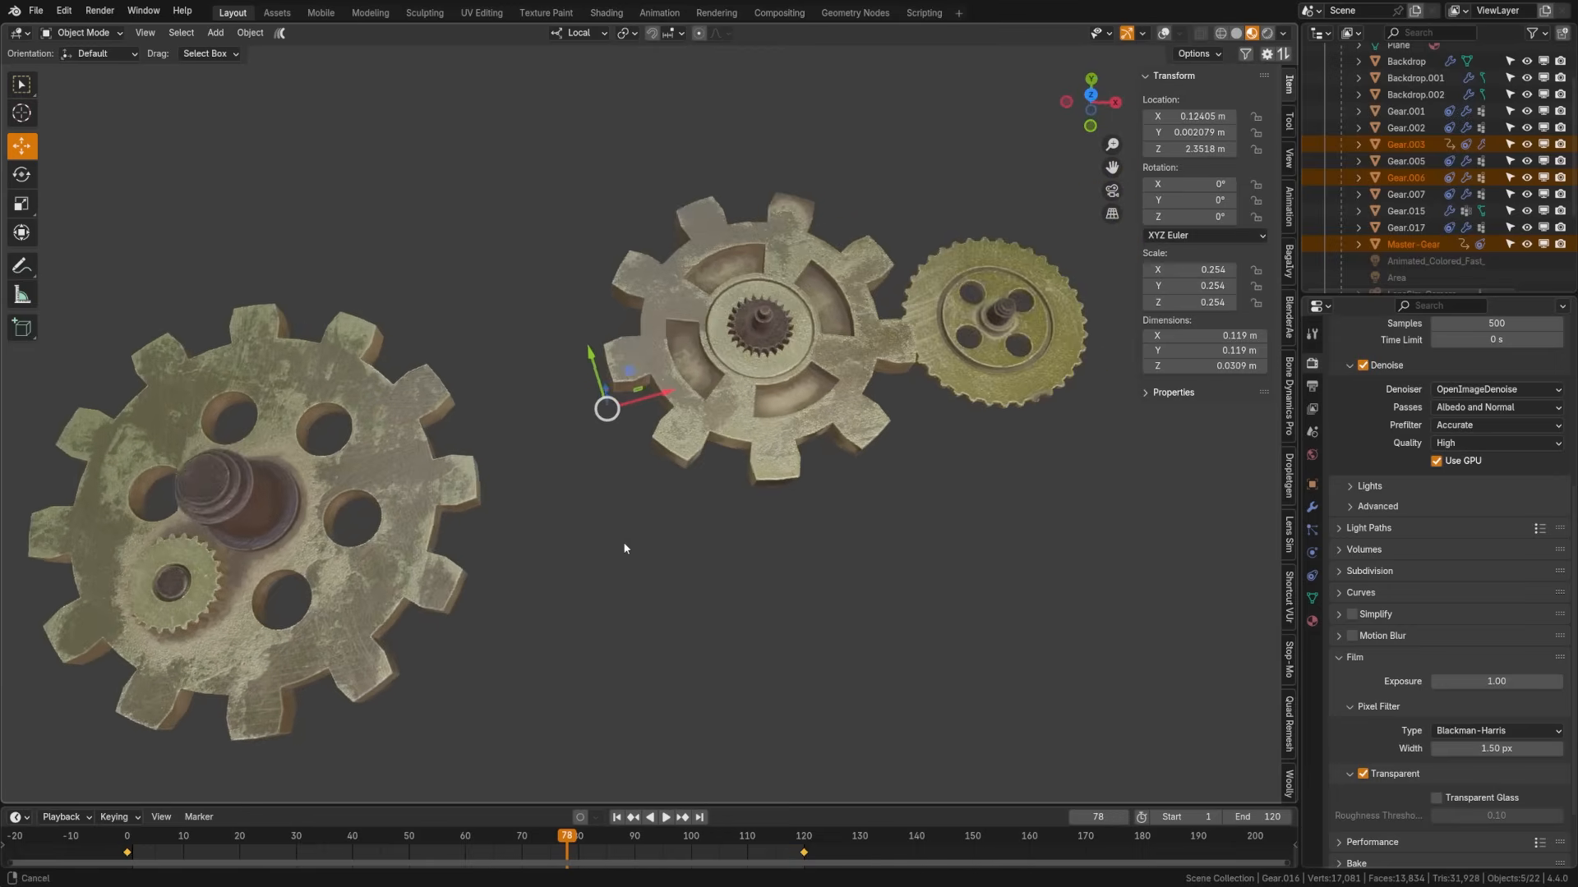
shift+middle_drag(623, 545, 460, 598)
scroll(564, 507, up, 4)
middle_drag(691, 487, 682, 511)
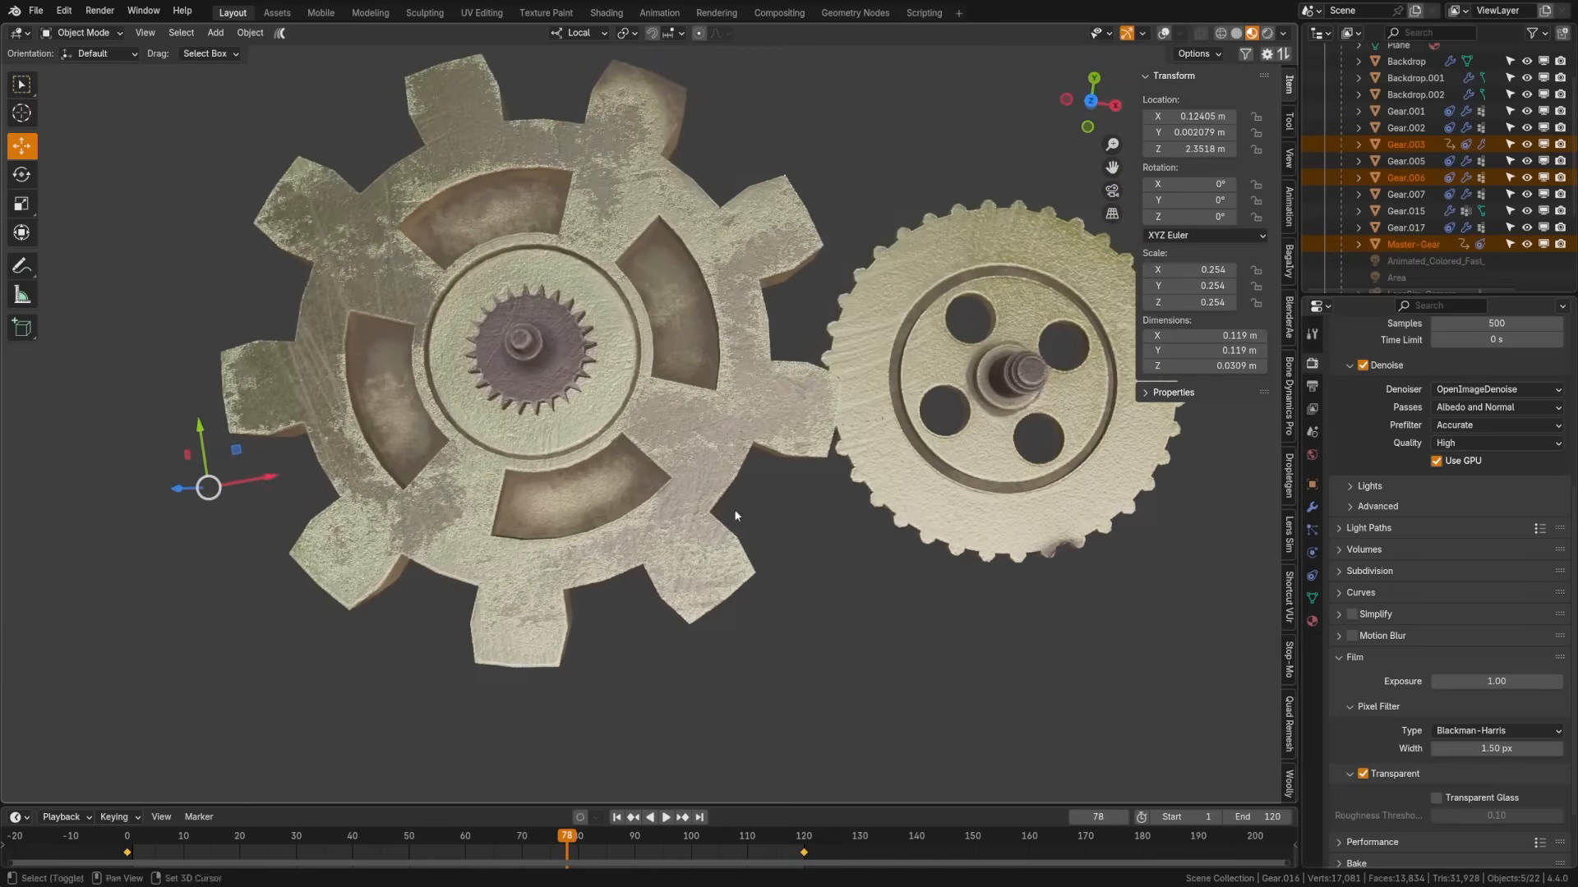
shift+middle_drag(884, 511, 573, 536)
scroll(544, 516, up, 2)
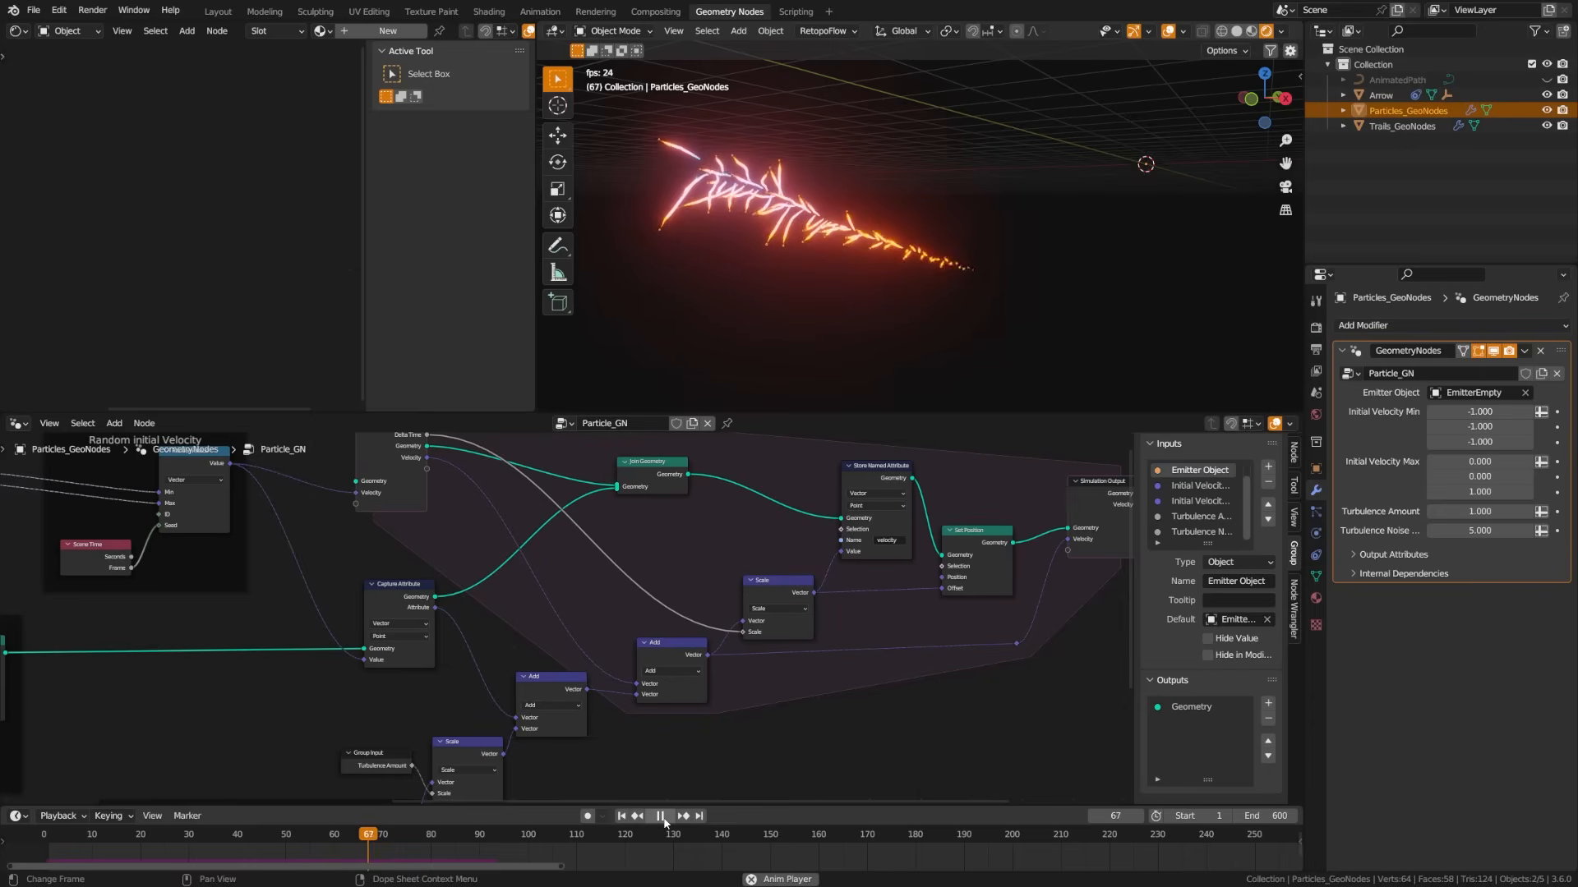
mouse_move(781, 494)
mouse_down()
mouse_move(904, 436)
mouse_move(1056, 173)
mouse_move(1093, 164)
mouse_up()
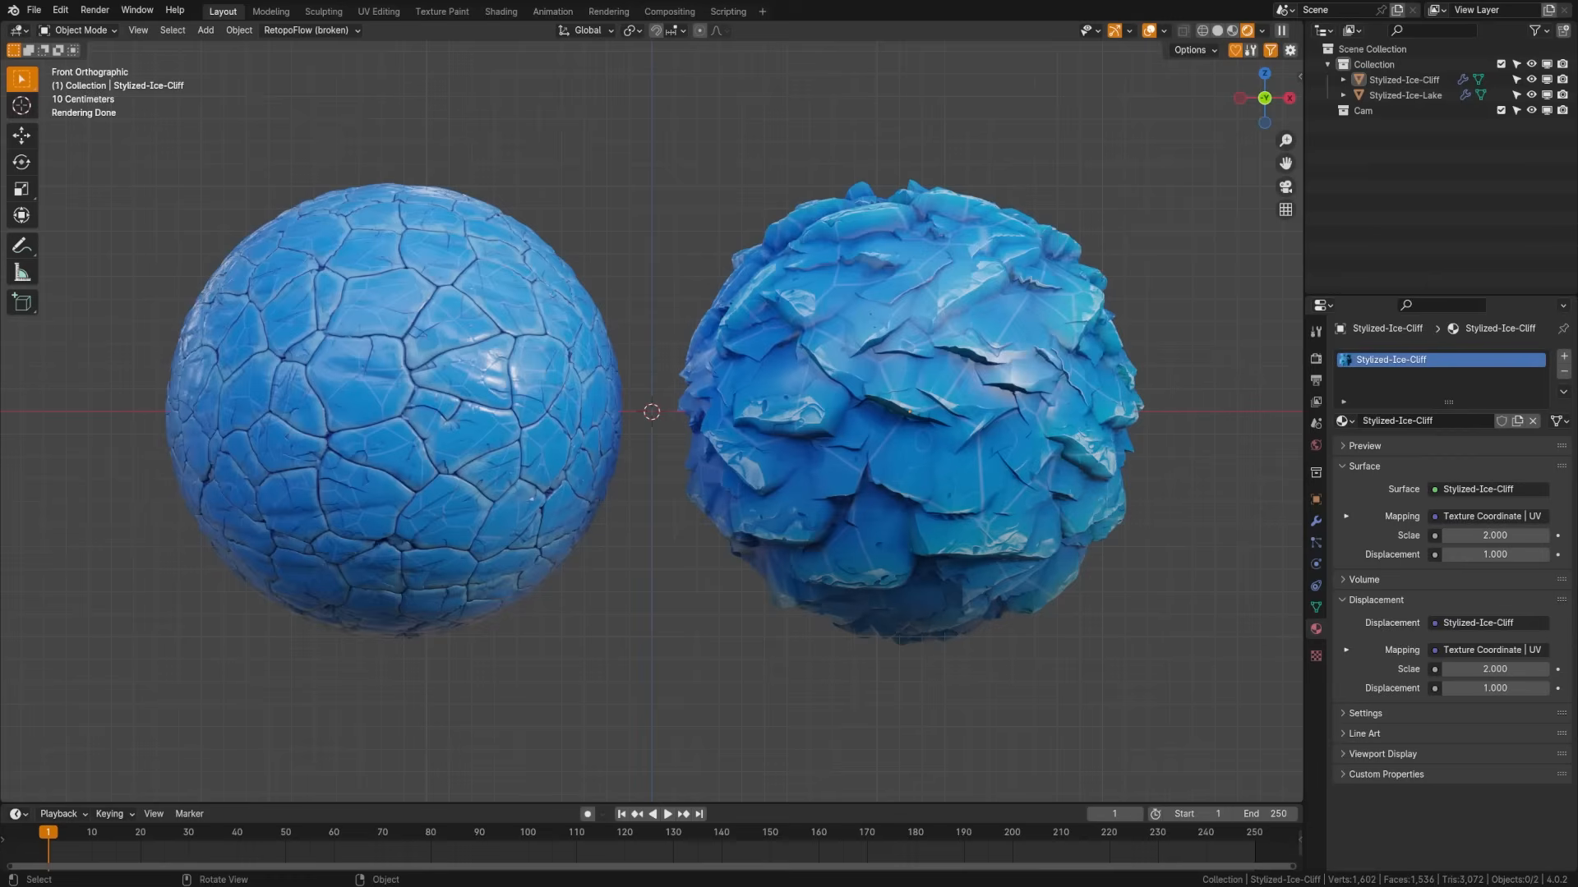
click(951, 475)
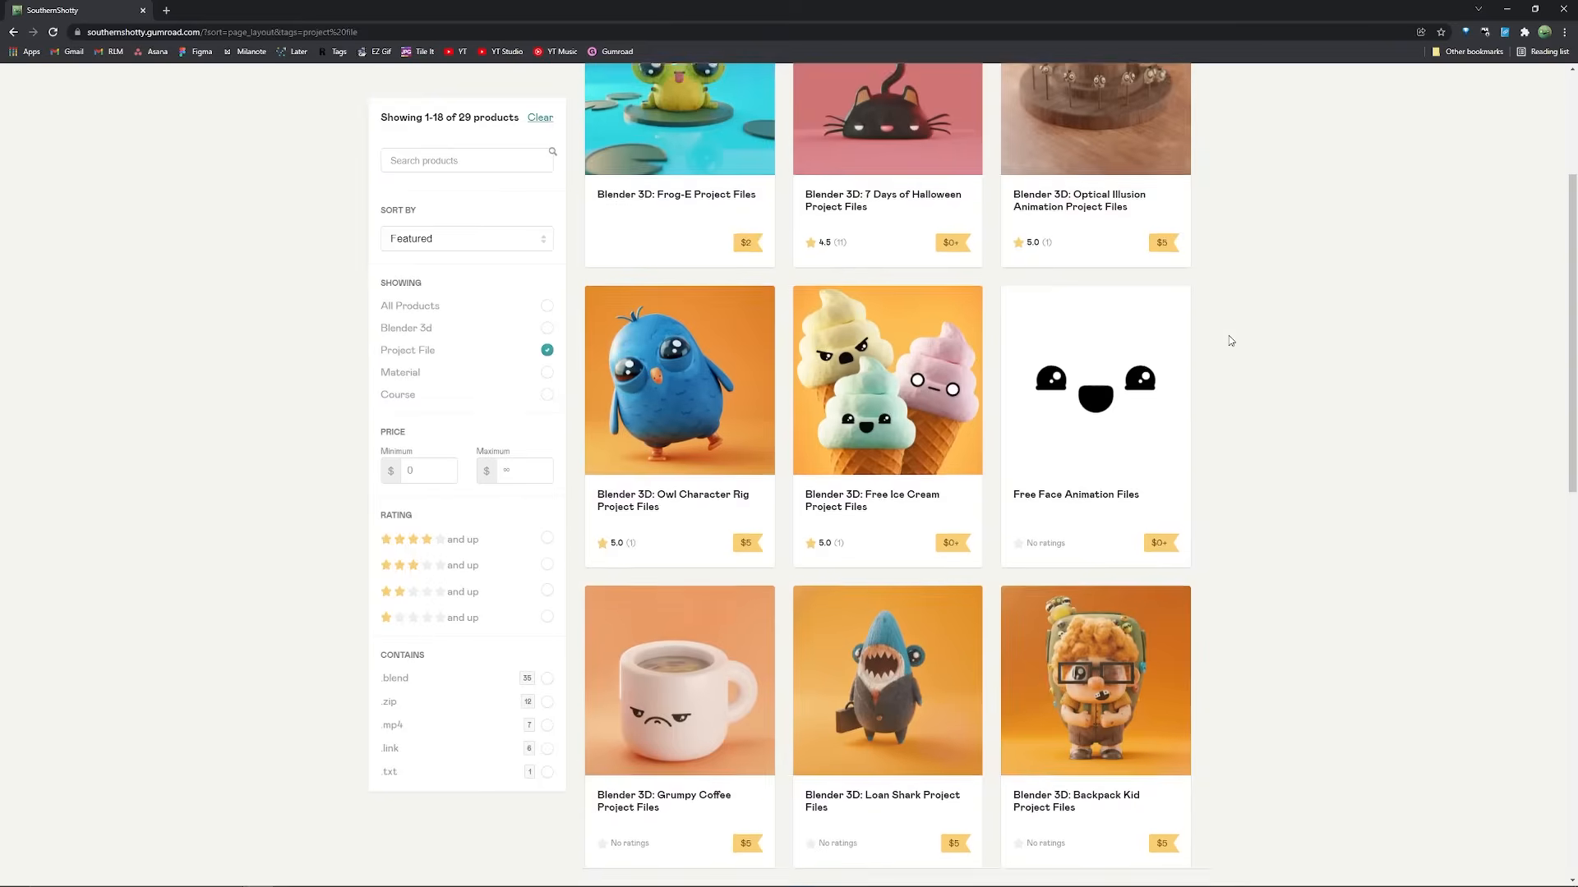
scroll(1230, 342, down, 5)
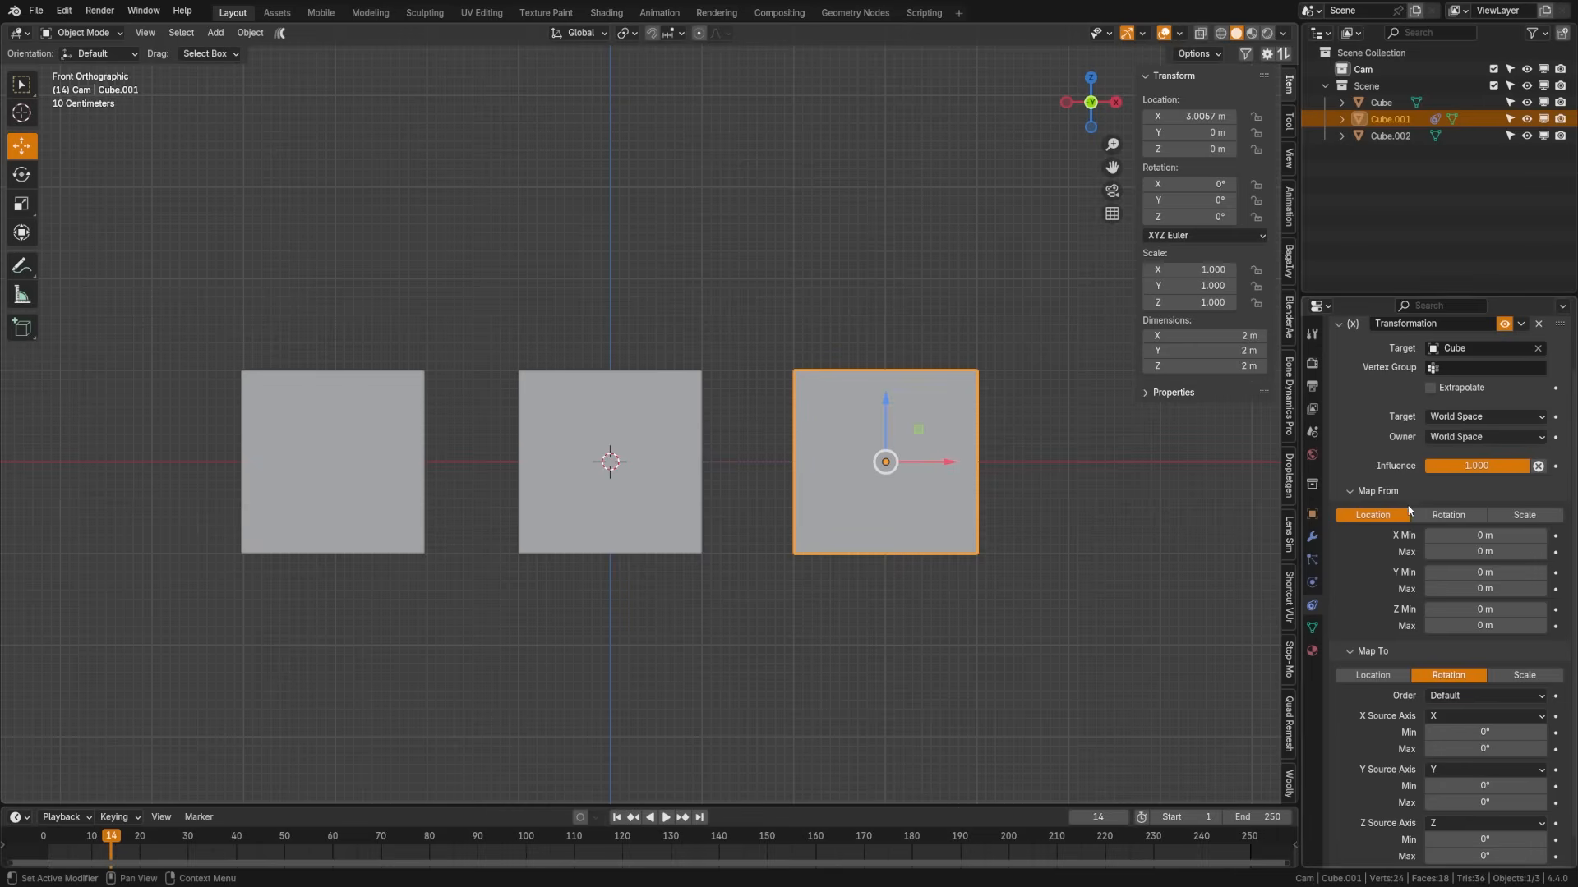
- Set the Map From location Z maximum to 1 m in Cube.001's Transformation constraint
scroll(1408, 508, up, 1)
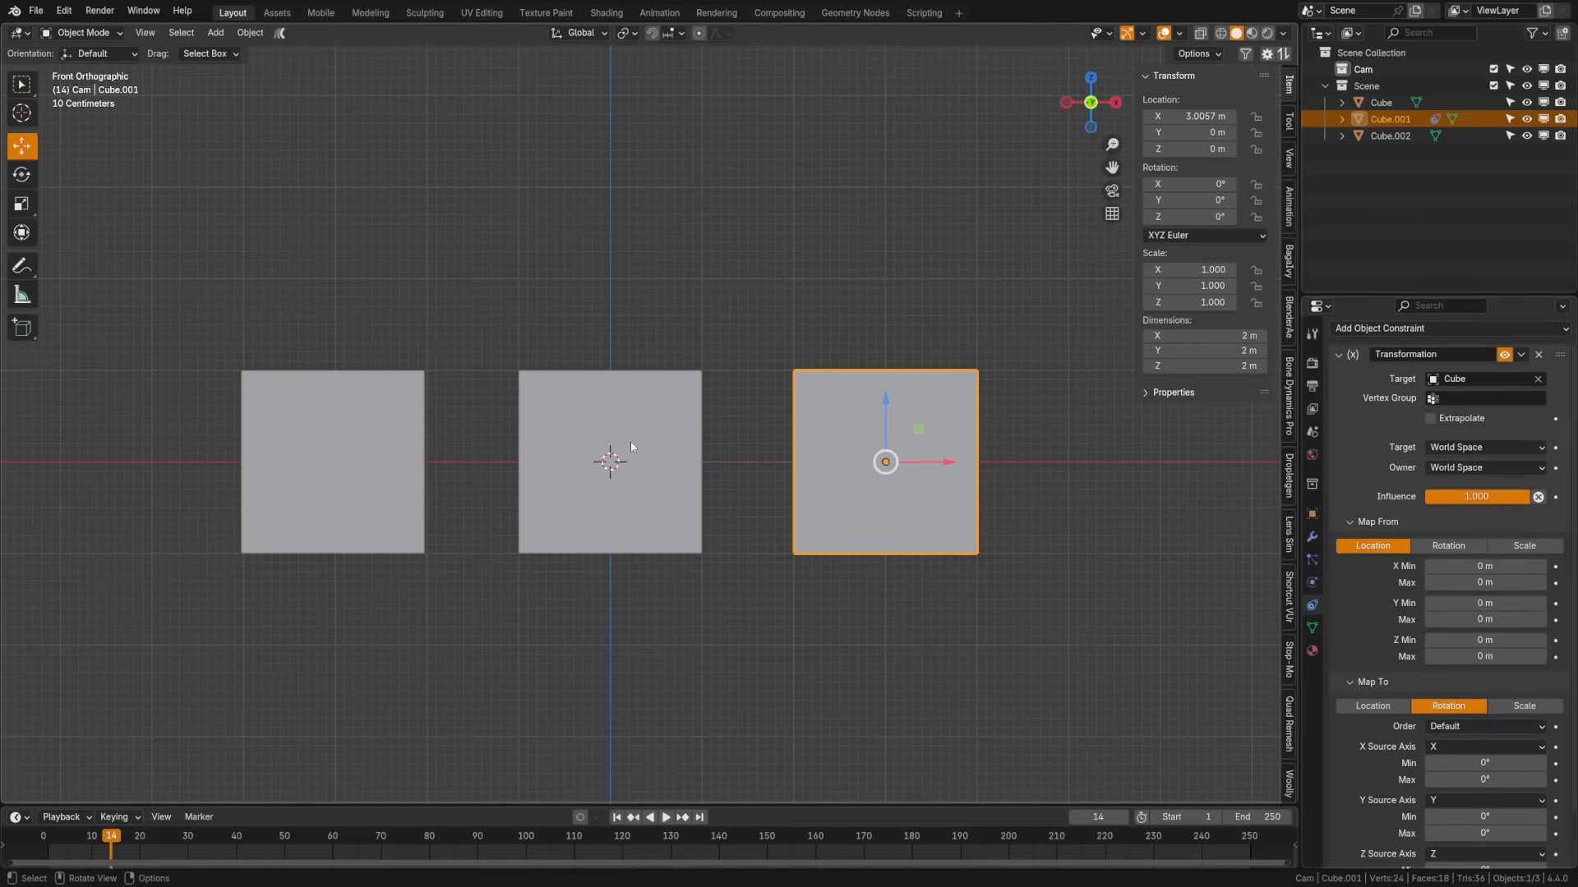
click(612, 425)
click(830, 497)
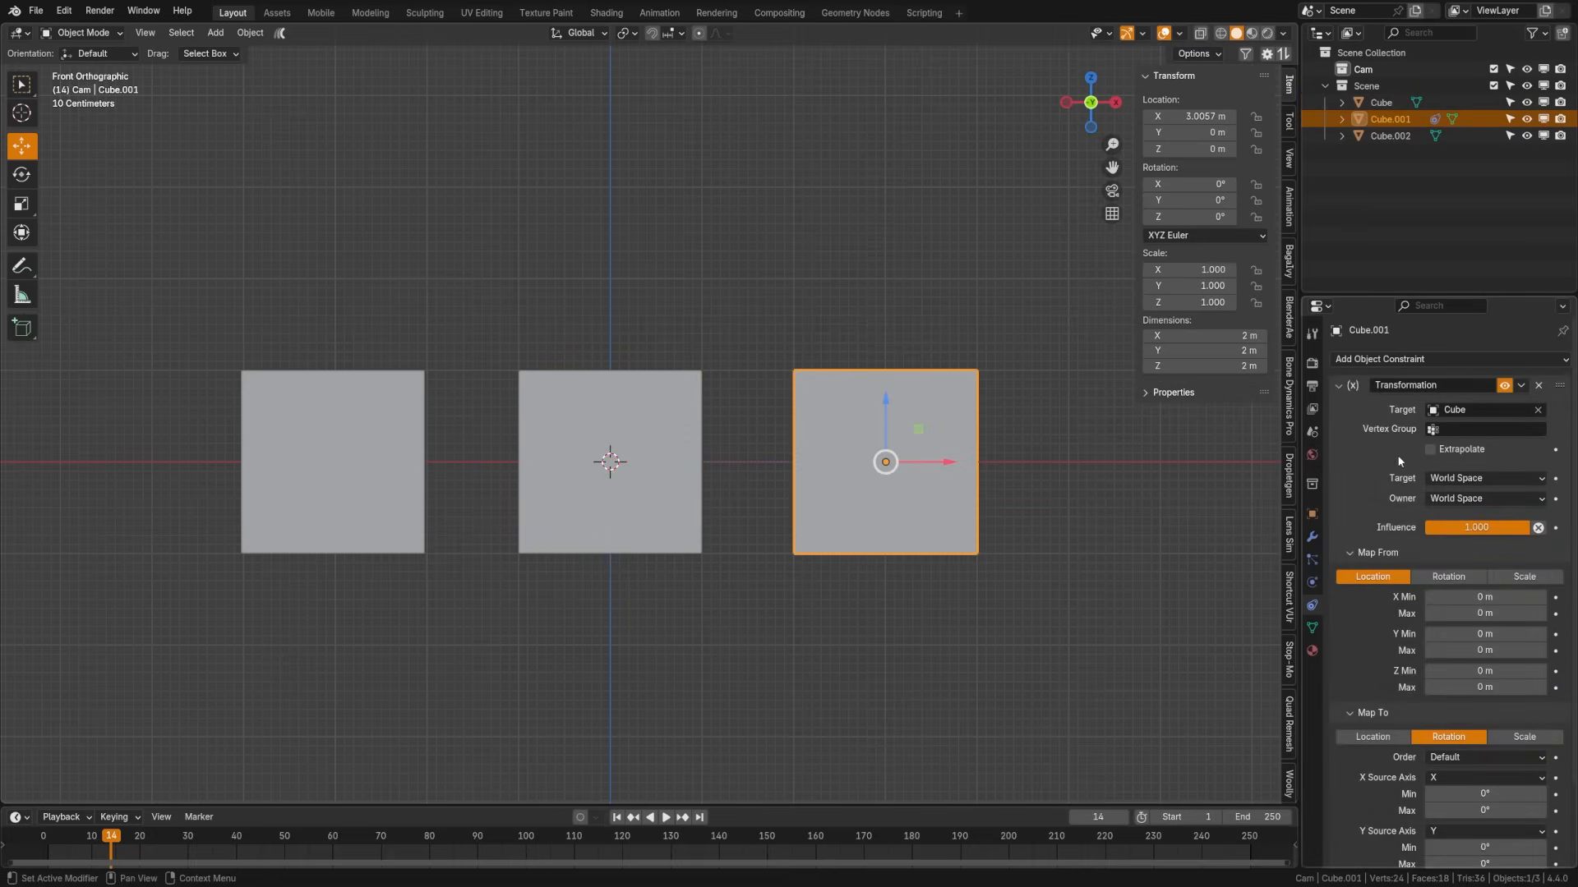
scroll(1417, 626, down, 3)
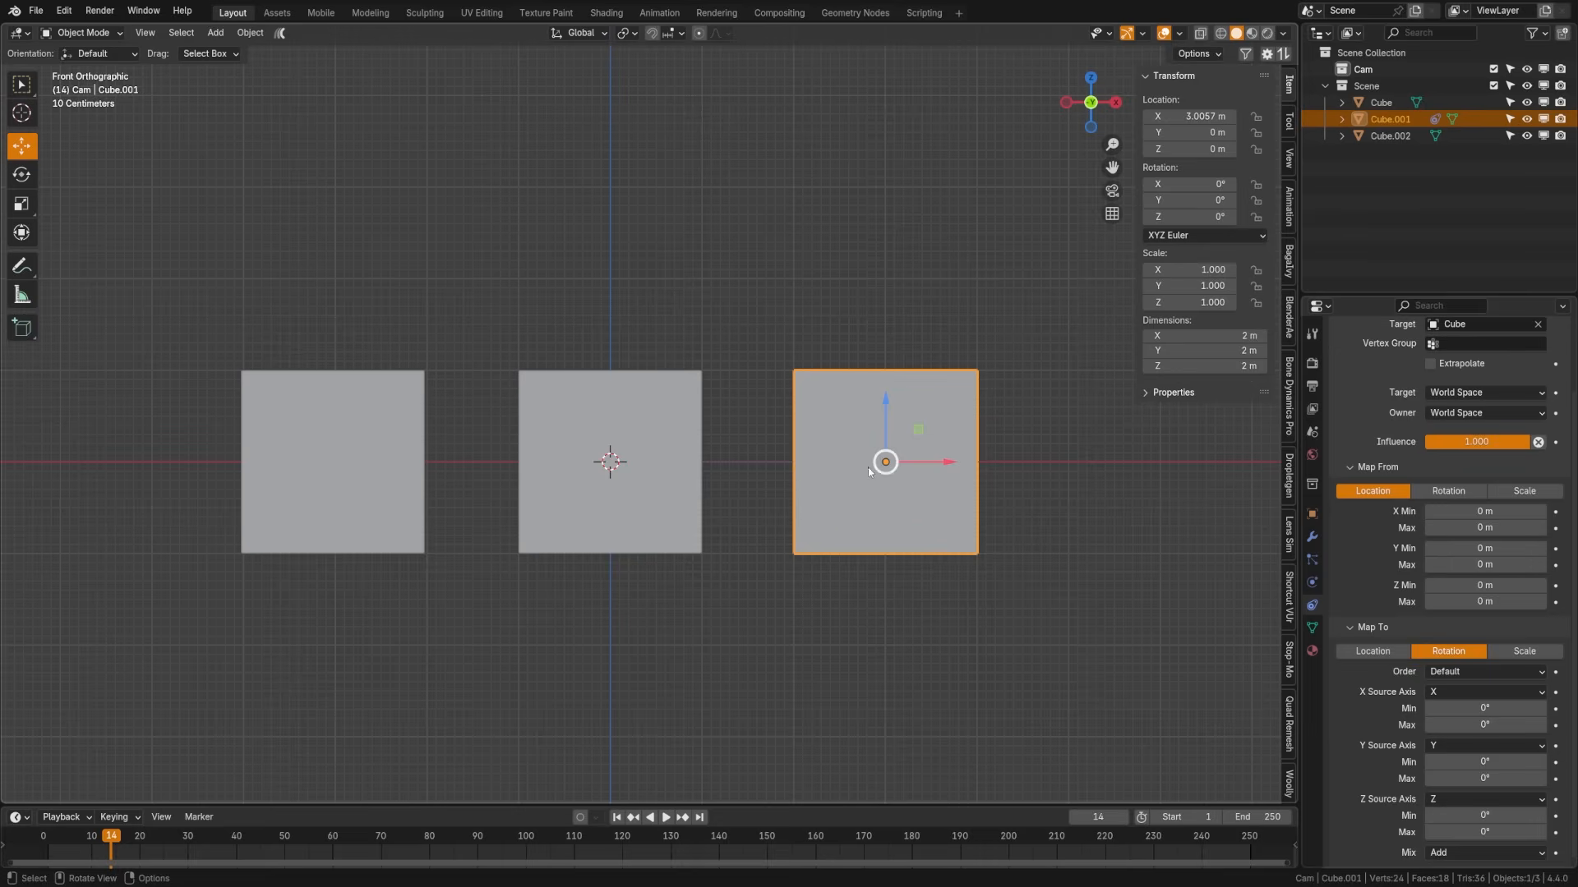
click(1474, 598)
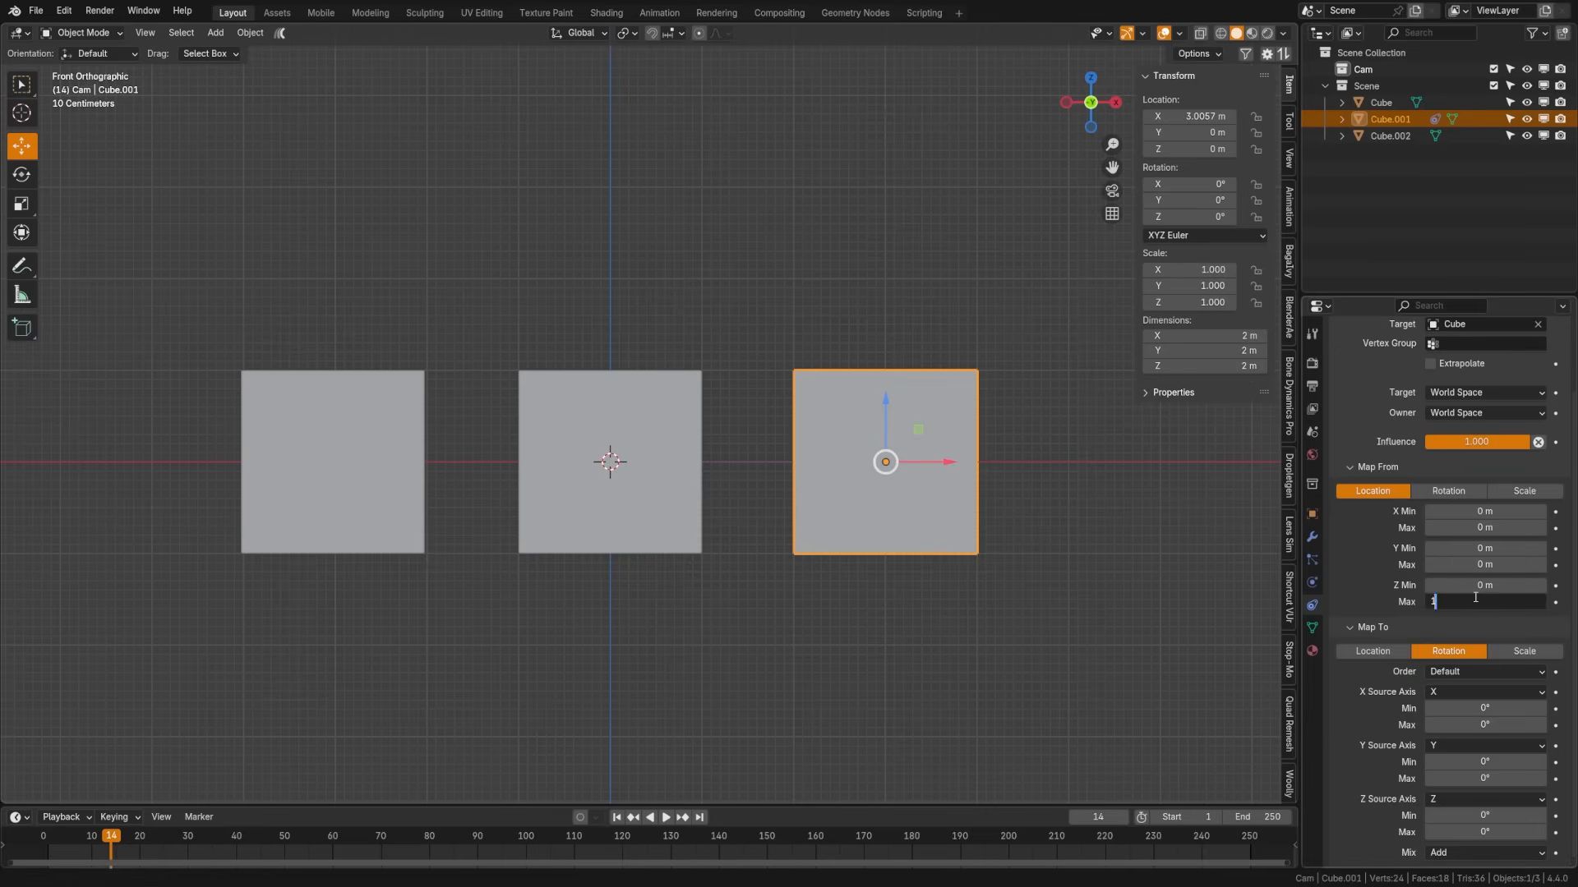
key(Return)
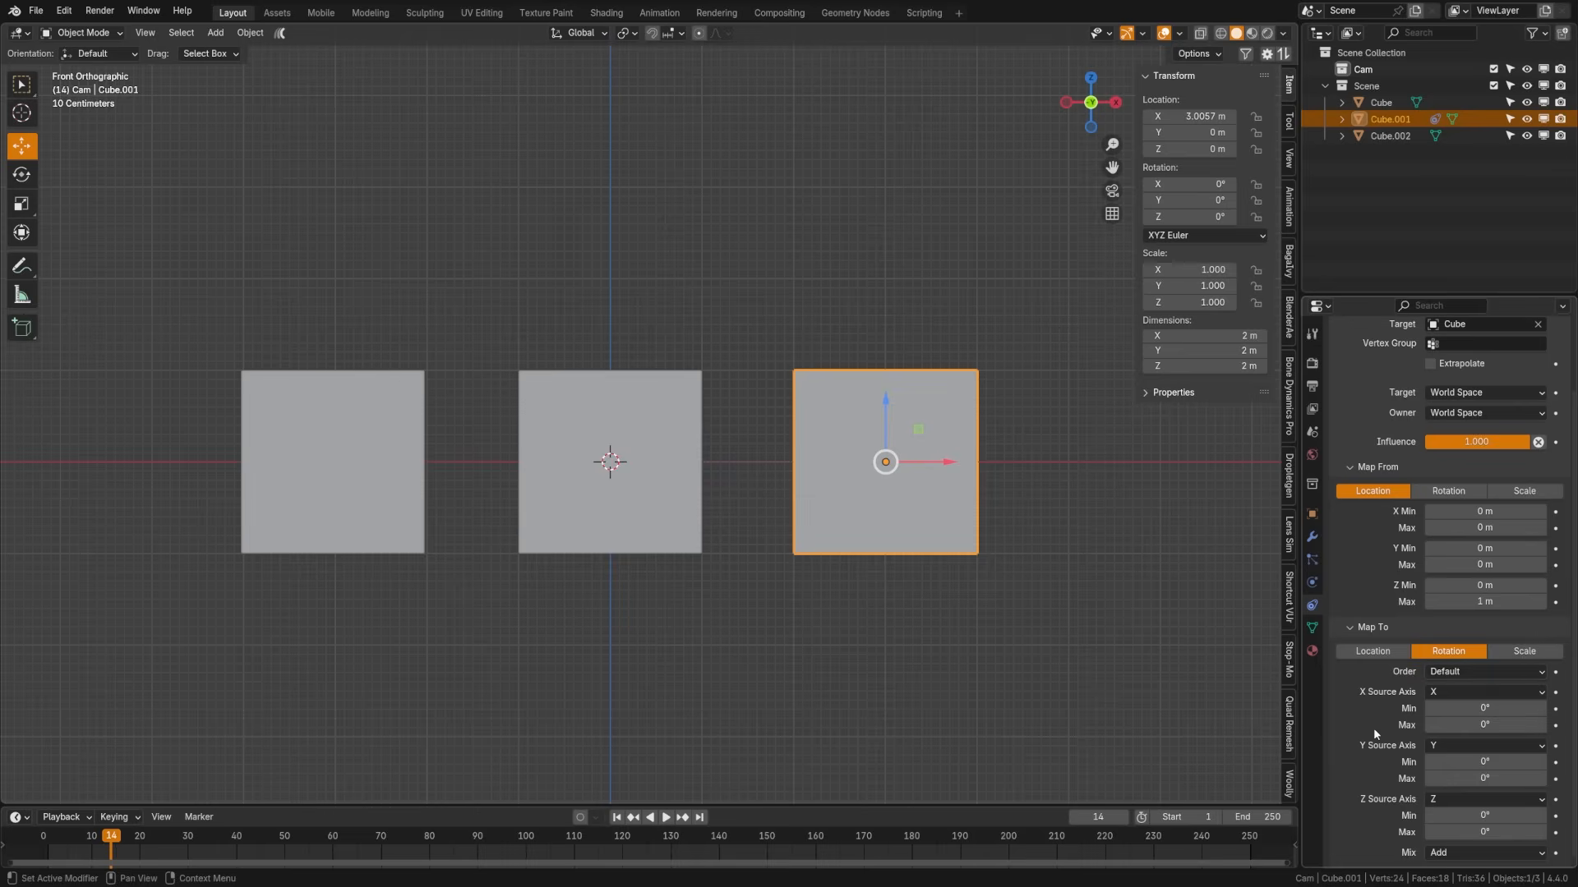
- Set the Map To rotation X maximum of Cube.001's constraint to 360°
click(1479, 724)
text(360)
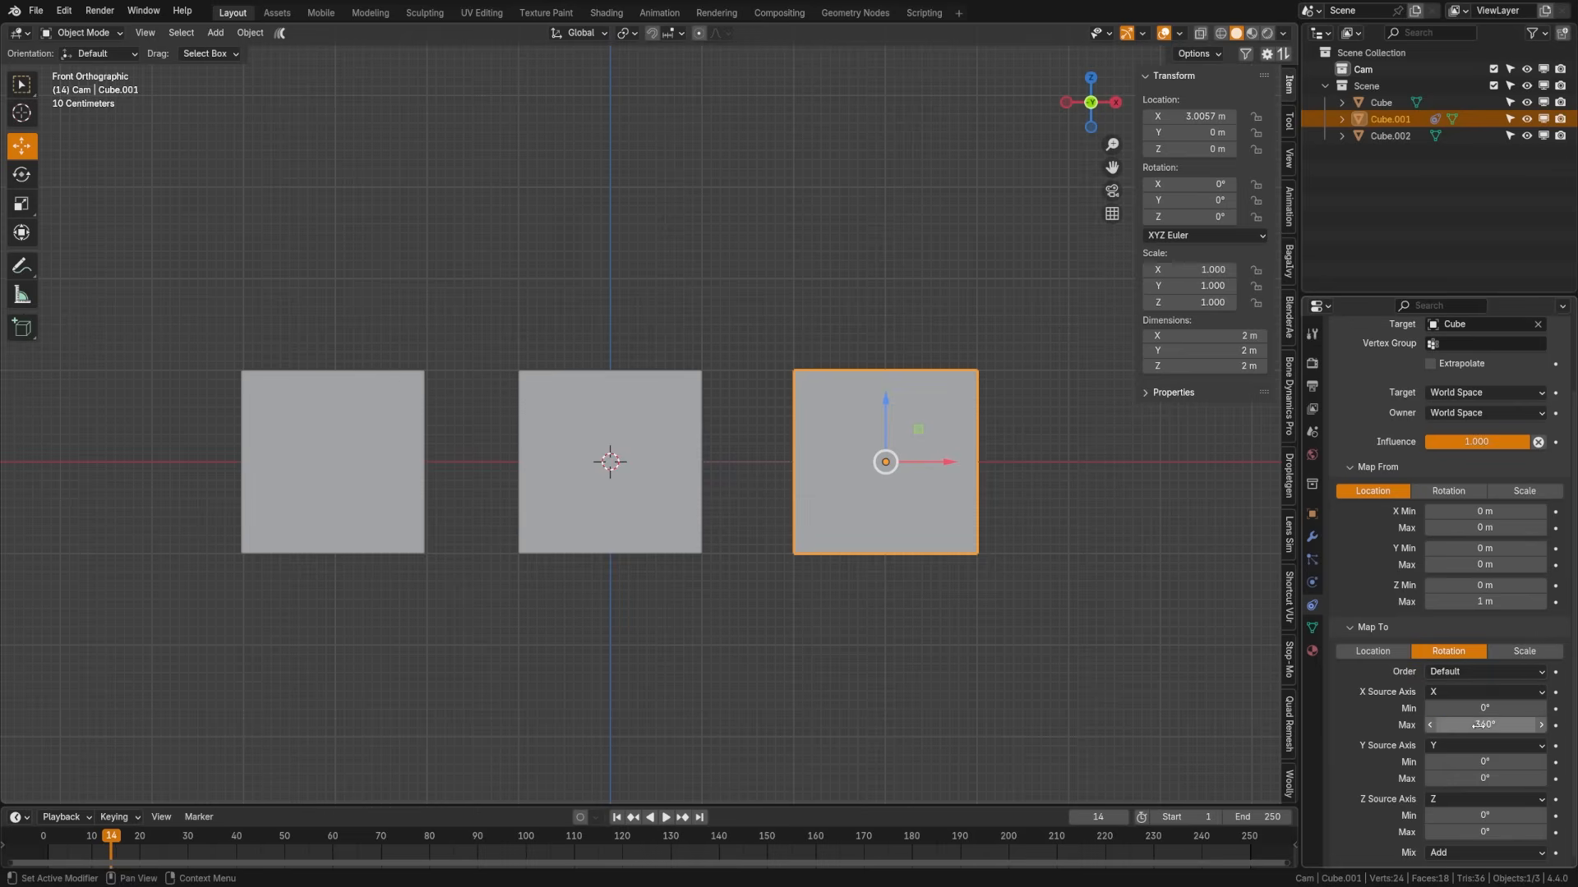
key(Return)
- Test-move the middle Cube up about 1.3 m along Z to check whether Cube.001 rotates, and undo the move
click(609, 409)
drag(609, 408, 637, 282)
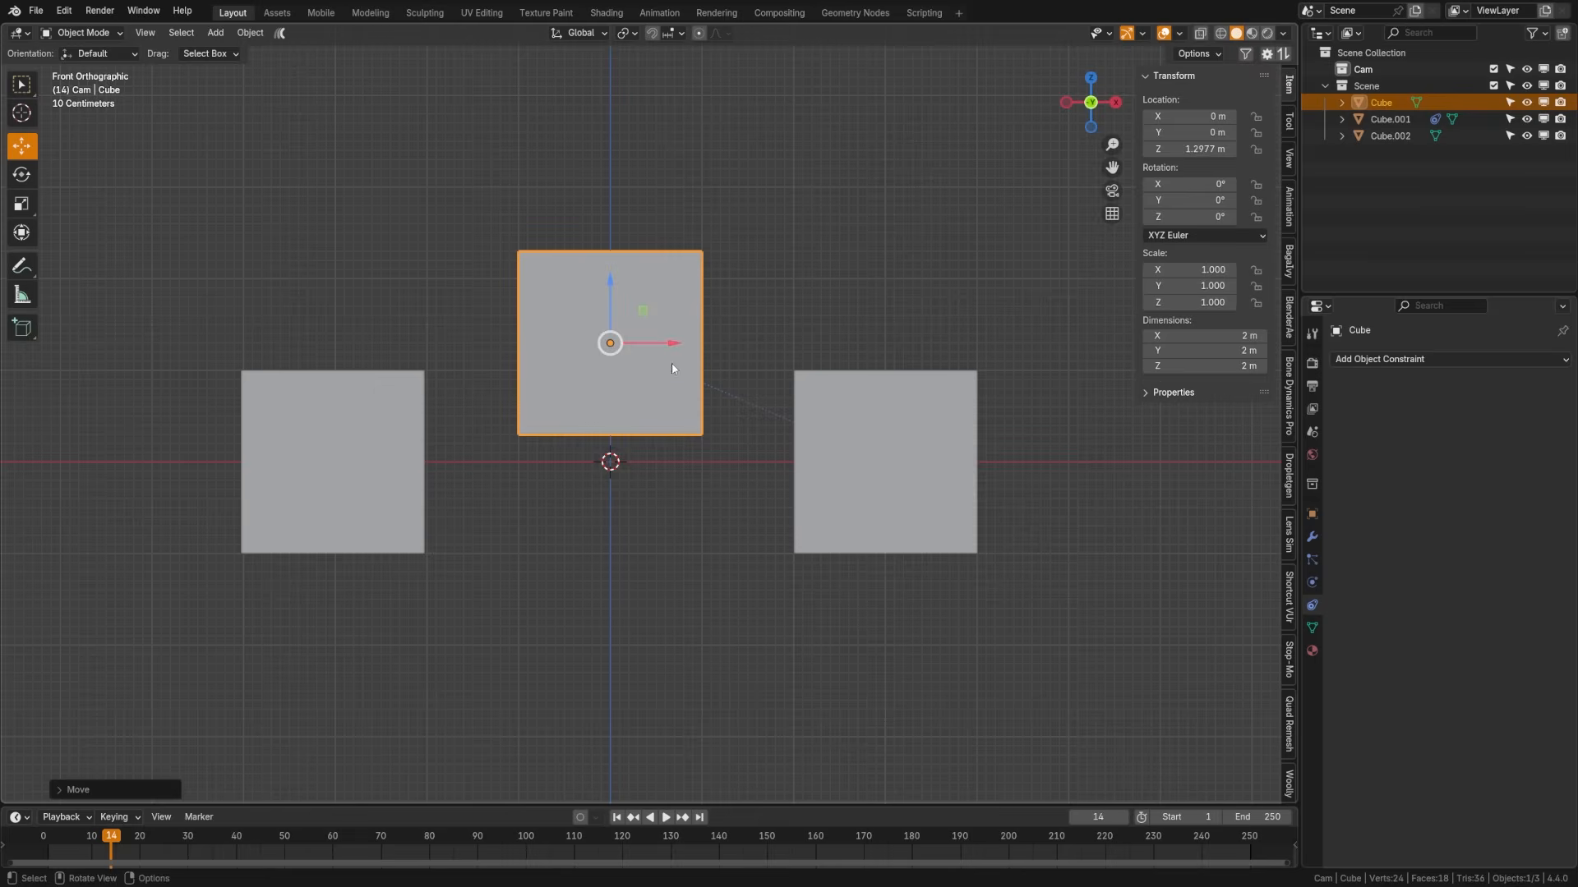
key(ctrl+z)
- Change the X Source Axis in Cube.001's Map To rotation settings to Z
click(835, 529)
scroll(1482, 705, down, 3)
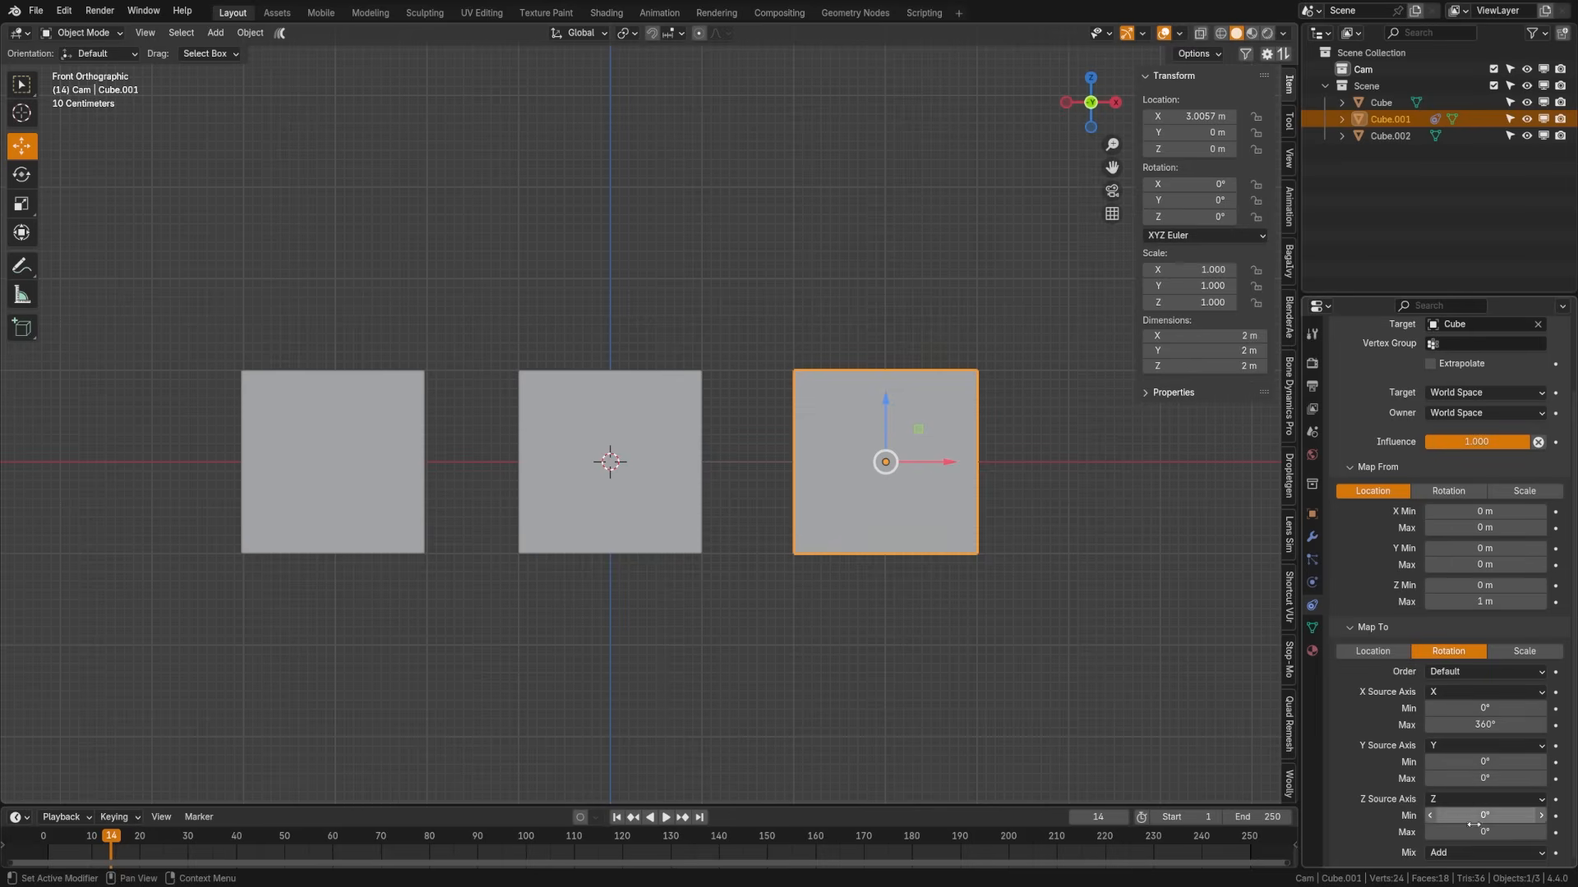
click(1457, 692)
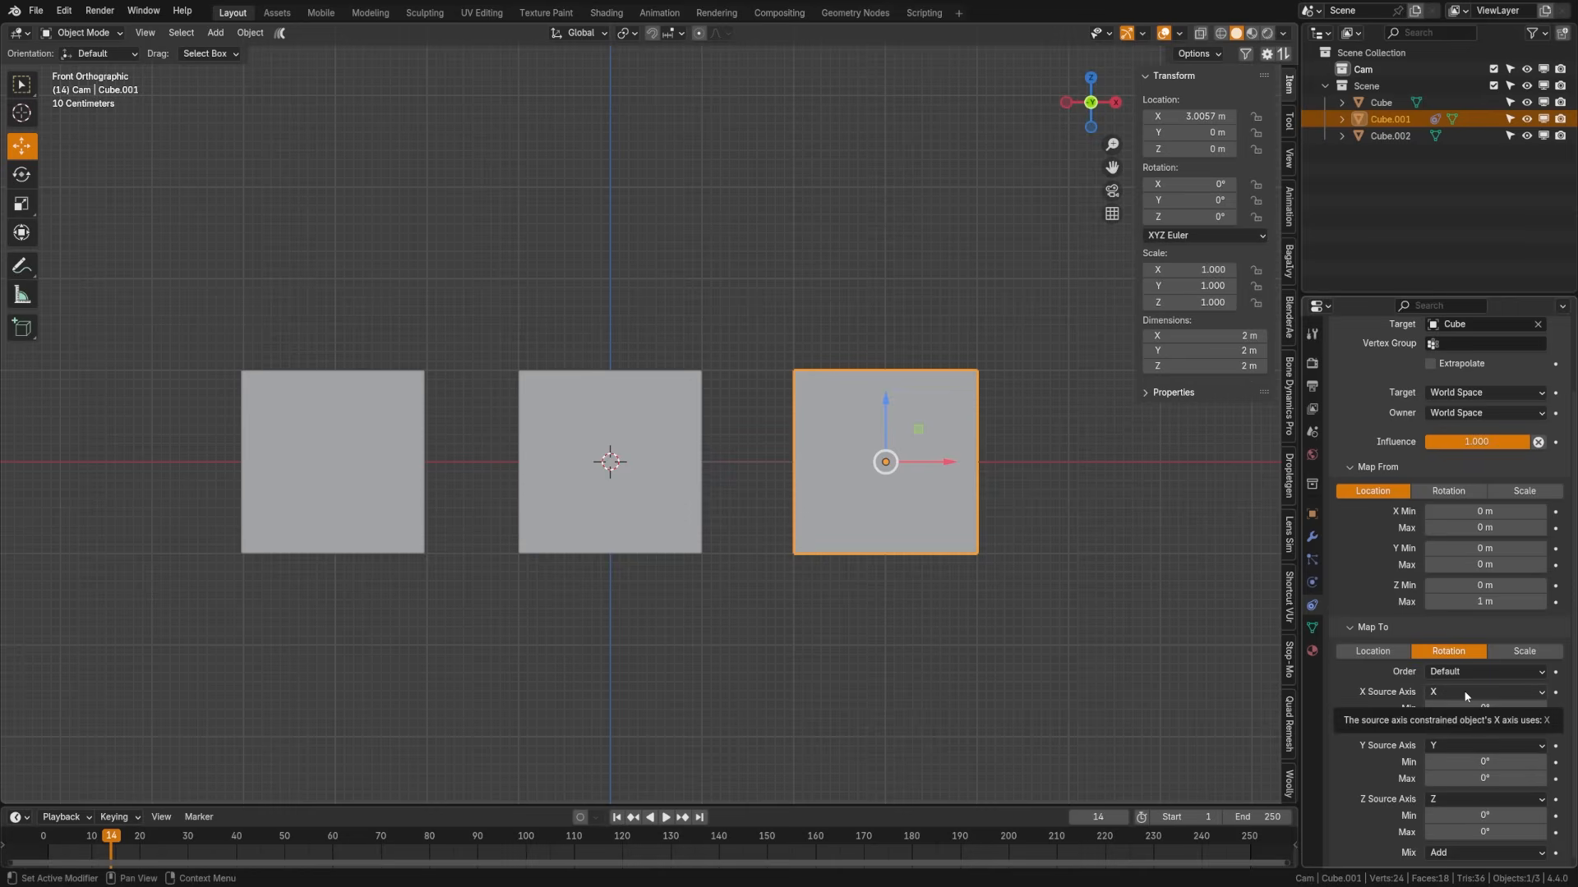
click(1466, 697)
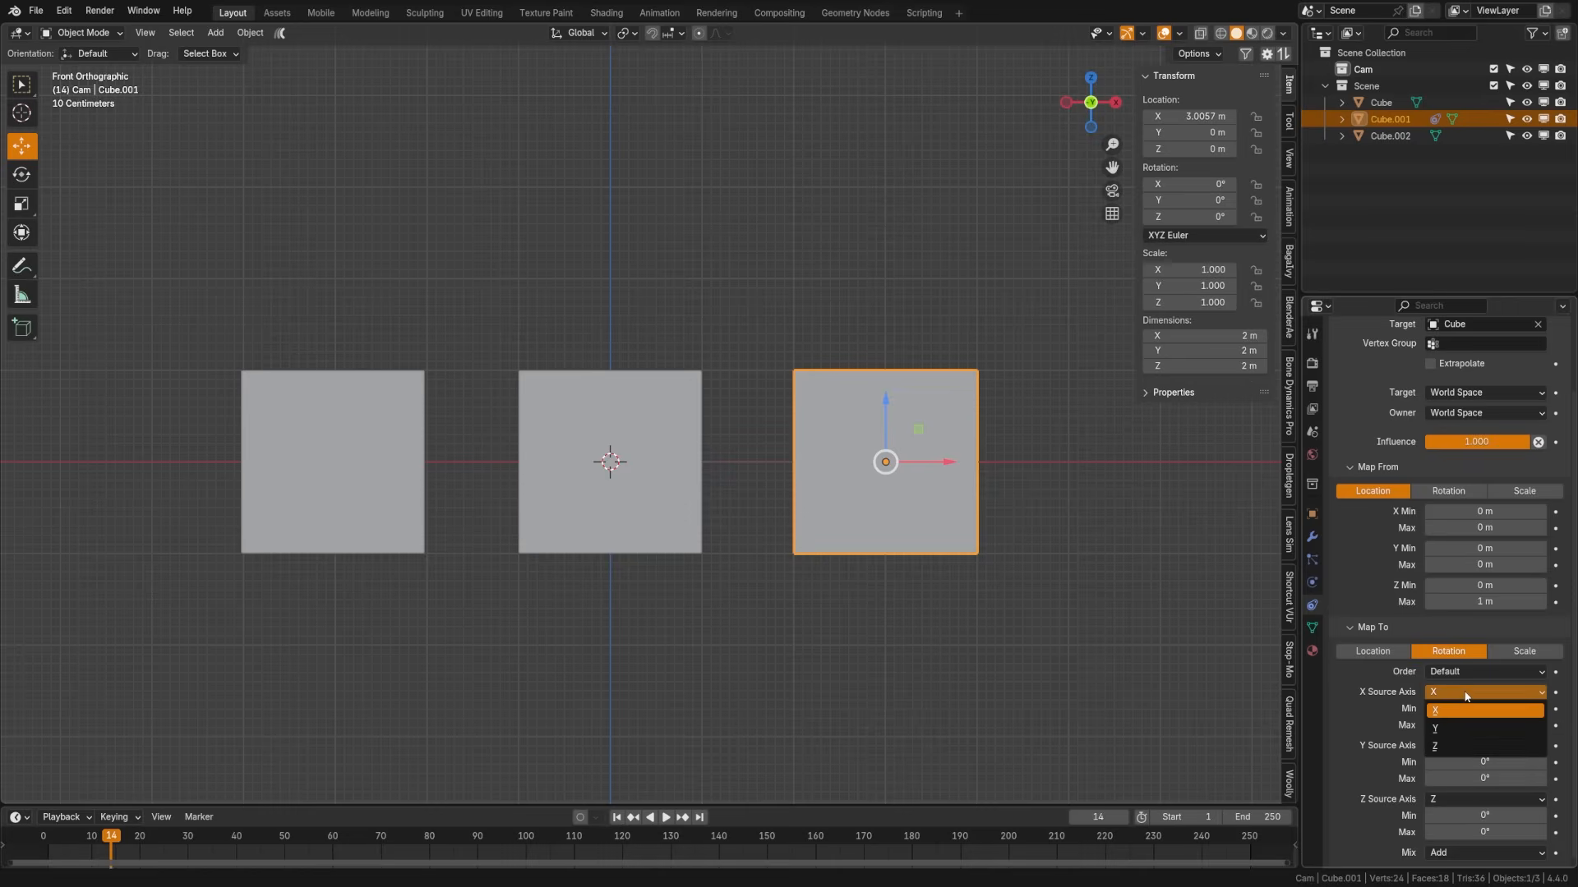
click(1460, 743)
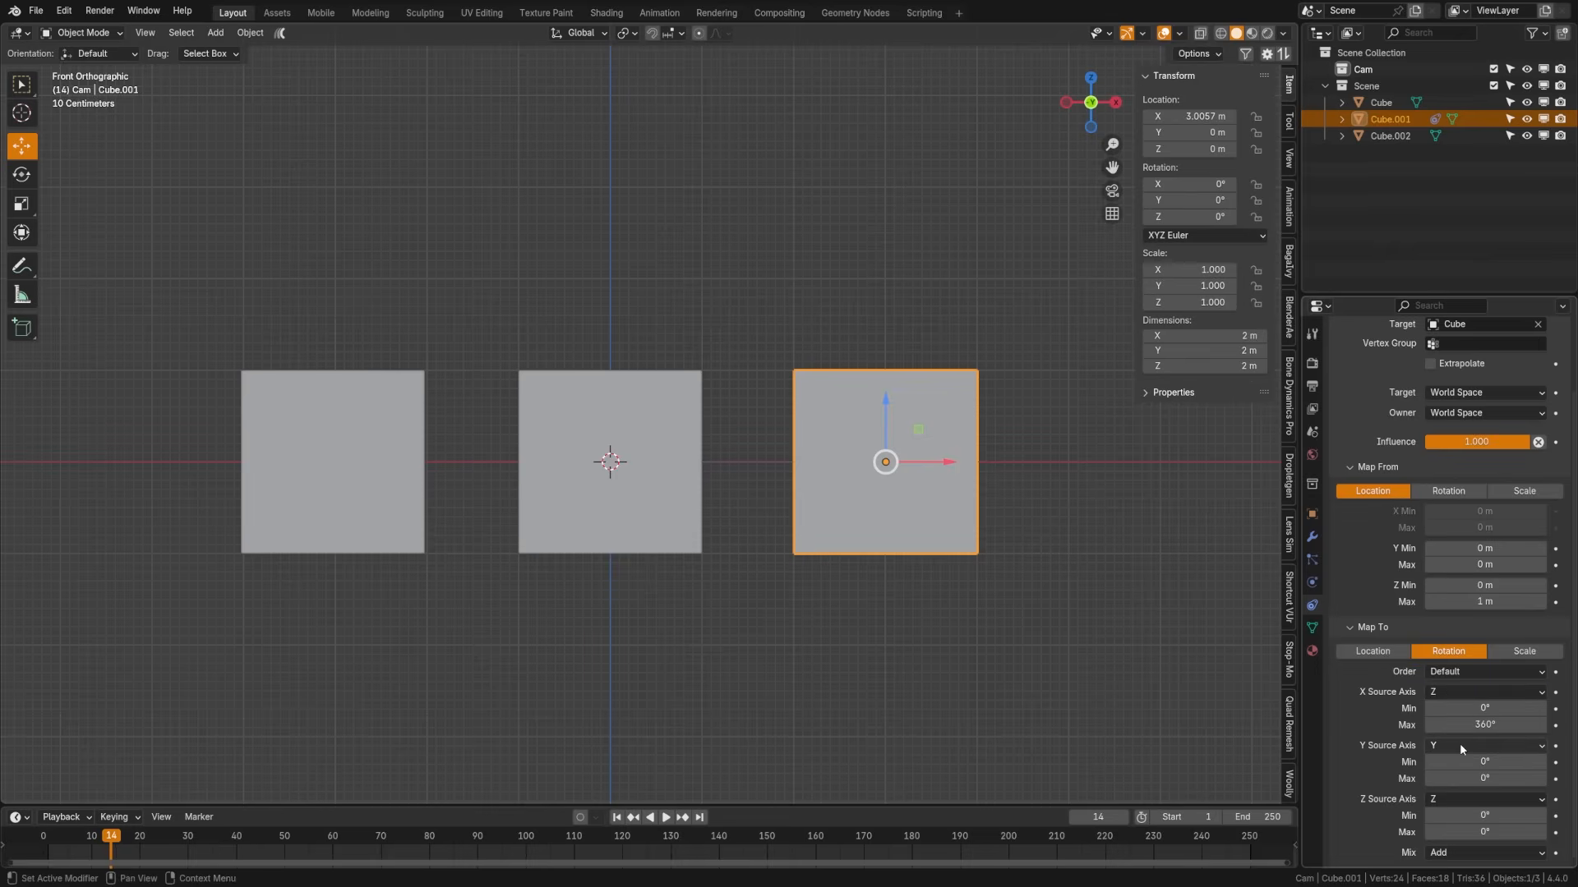
- Test-move the middle Cube upward along Z twice to check Cube.001's rotation, undoing each move
click(586, 451)
mouse_move(633, 404)
mouse_down()
mouse_move(638, 296)
mouse_move(639, 431)
mouse_move(652, 332)
mouse_up()
key(ctrl+z)
click(873, 528)
click(643, 441)
drag(610, 418, 624, 305)
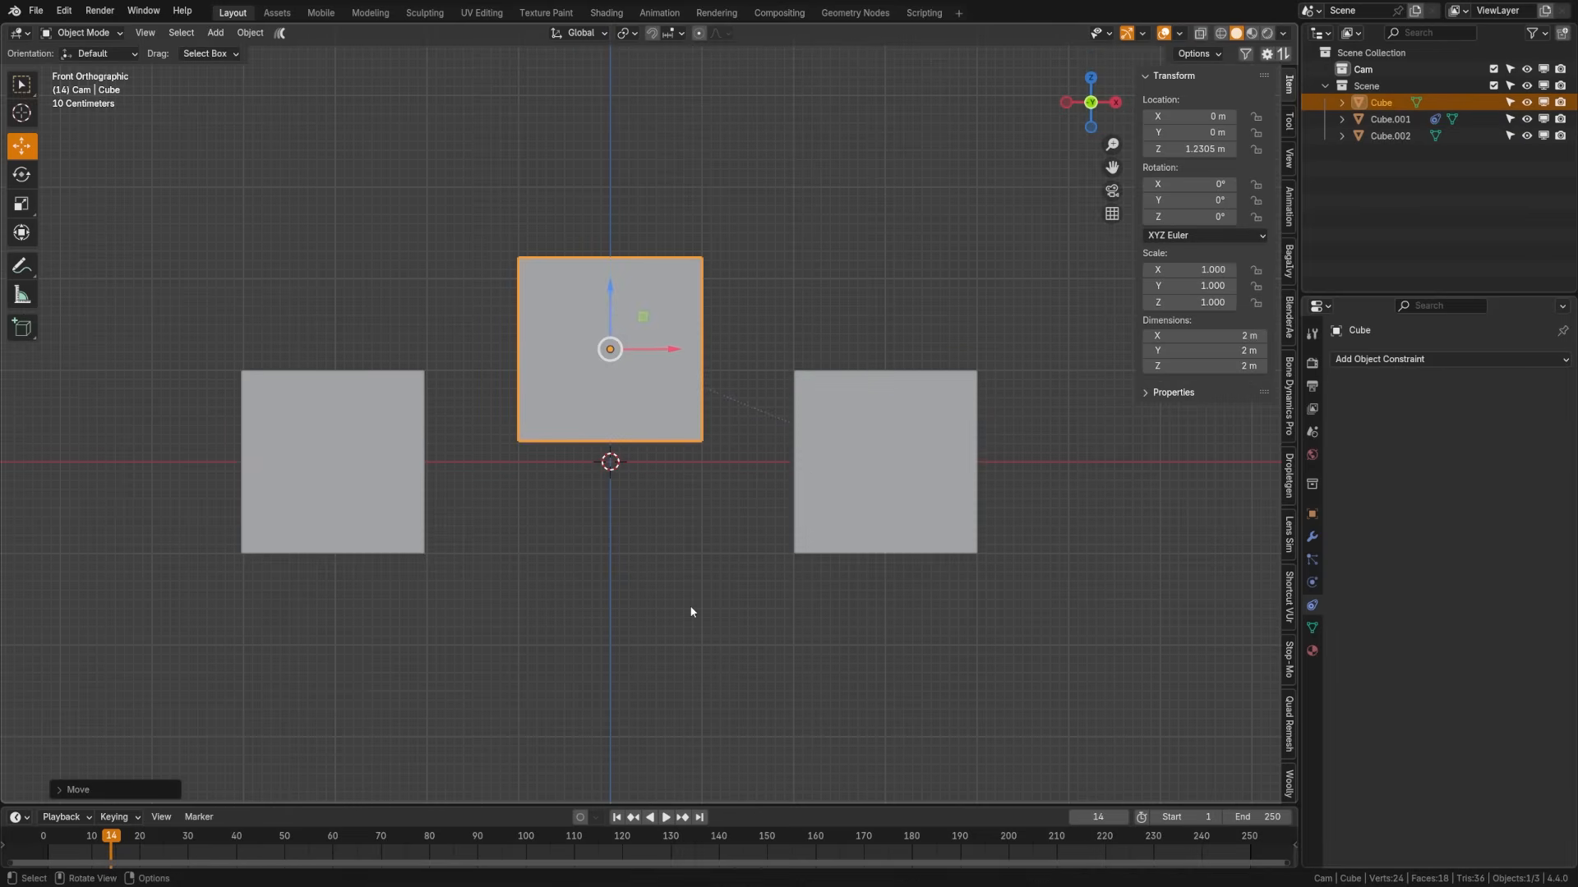
key(ctrl+z)
- Enable Extrapolate on Cube.001's Transformation constraint
click(856, 543)
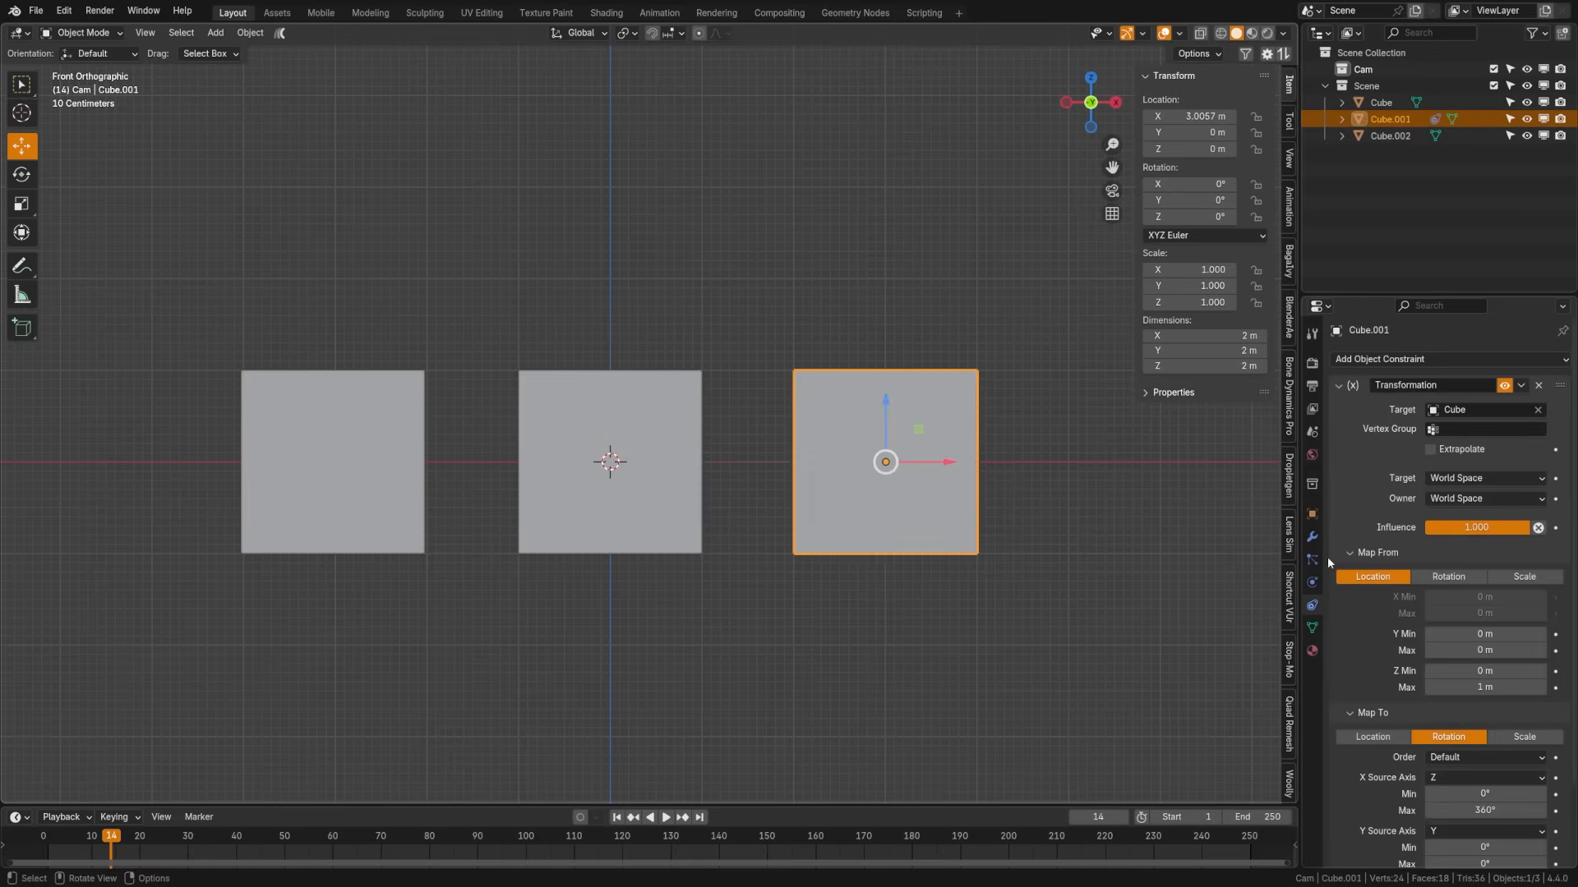
click(1453, 455)
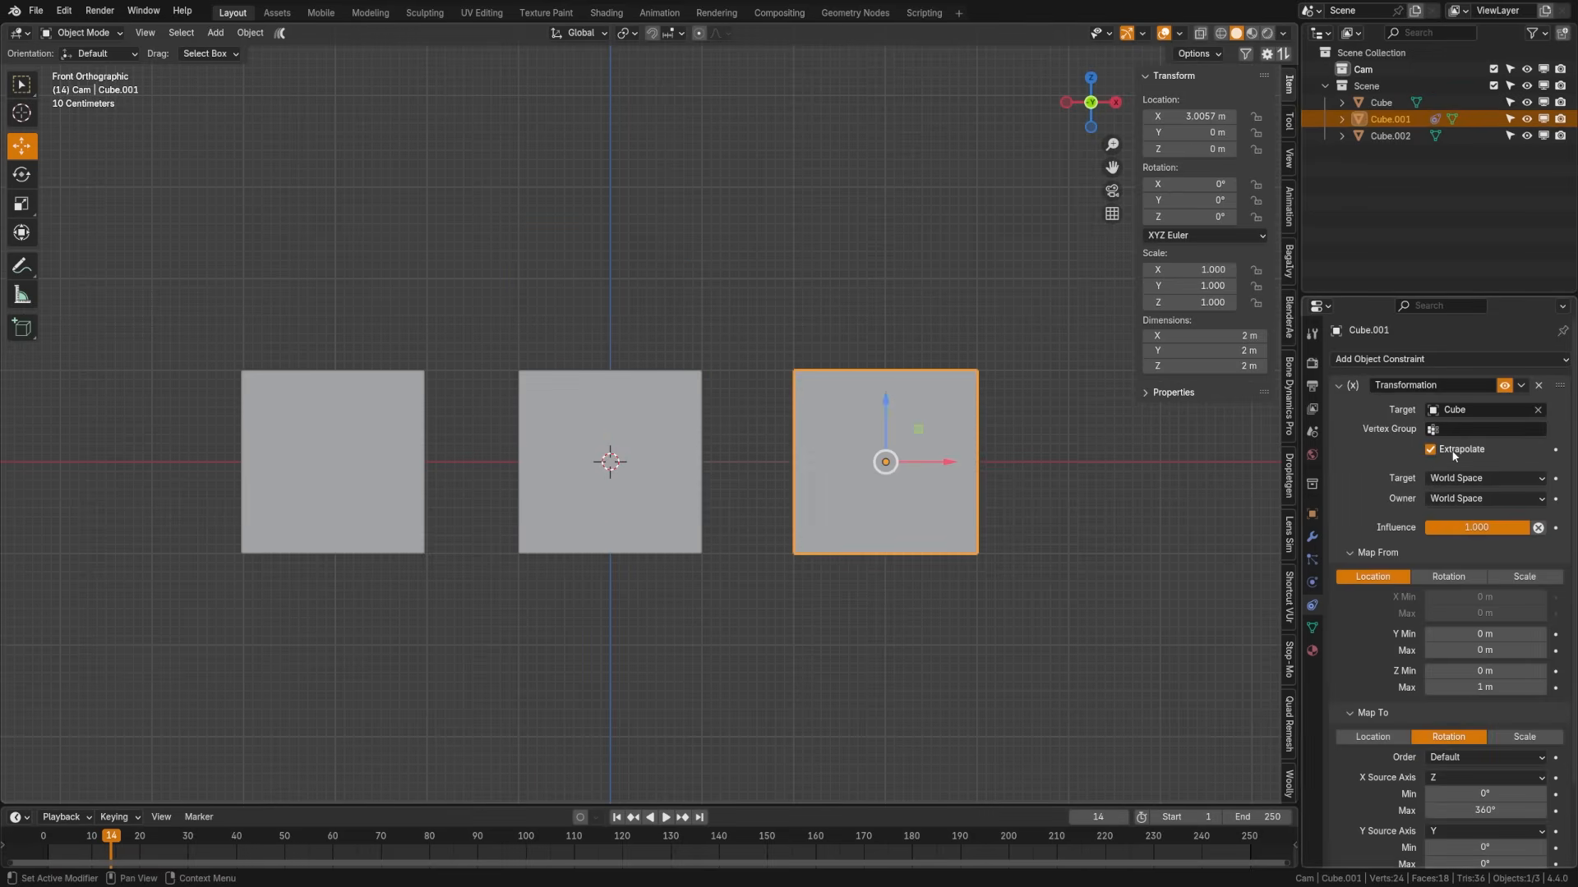
- Test-move the middle Cube along Z to check Cube.001's extrapolated rotation
click(659, 509)
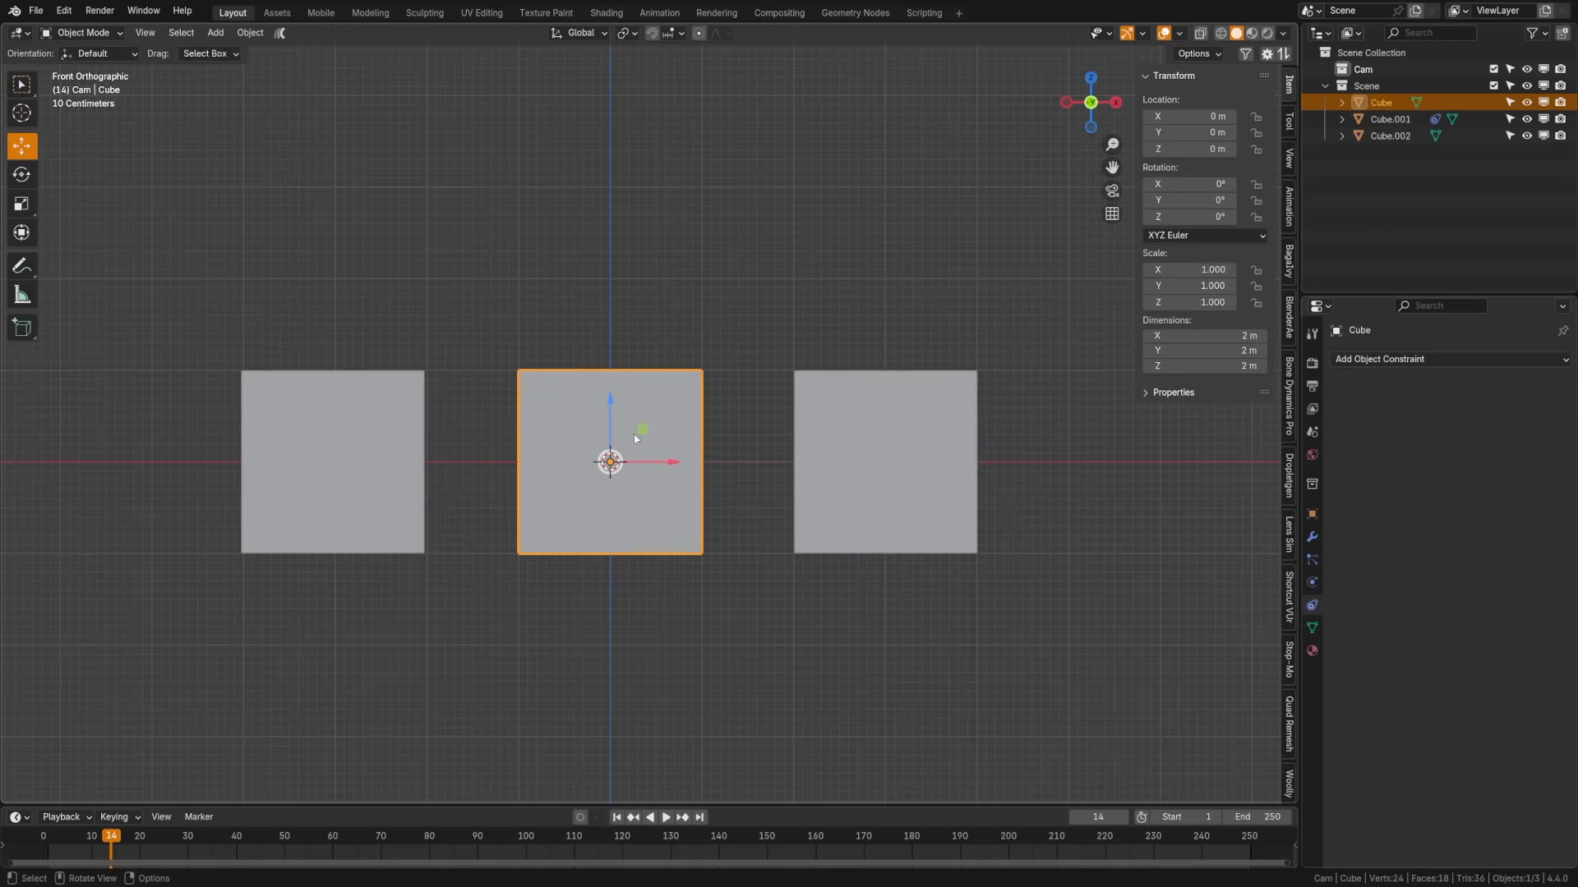
mouse_move(618, 425)
mouse_down()
mouse_move(648, 115)
mouse_move(648, 420)
mouse_up()
- In Cube.002's Transformation constraint targeting Cube, set the Map From location Z Max to 1 m and switch Map To to Scale
click(345, 493)
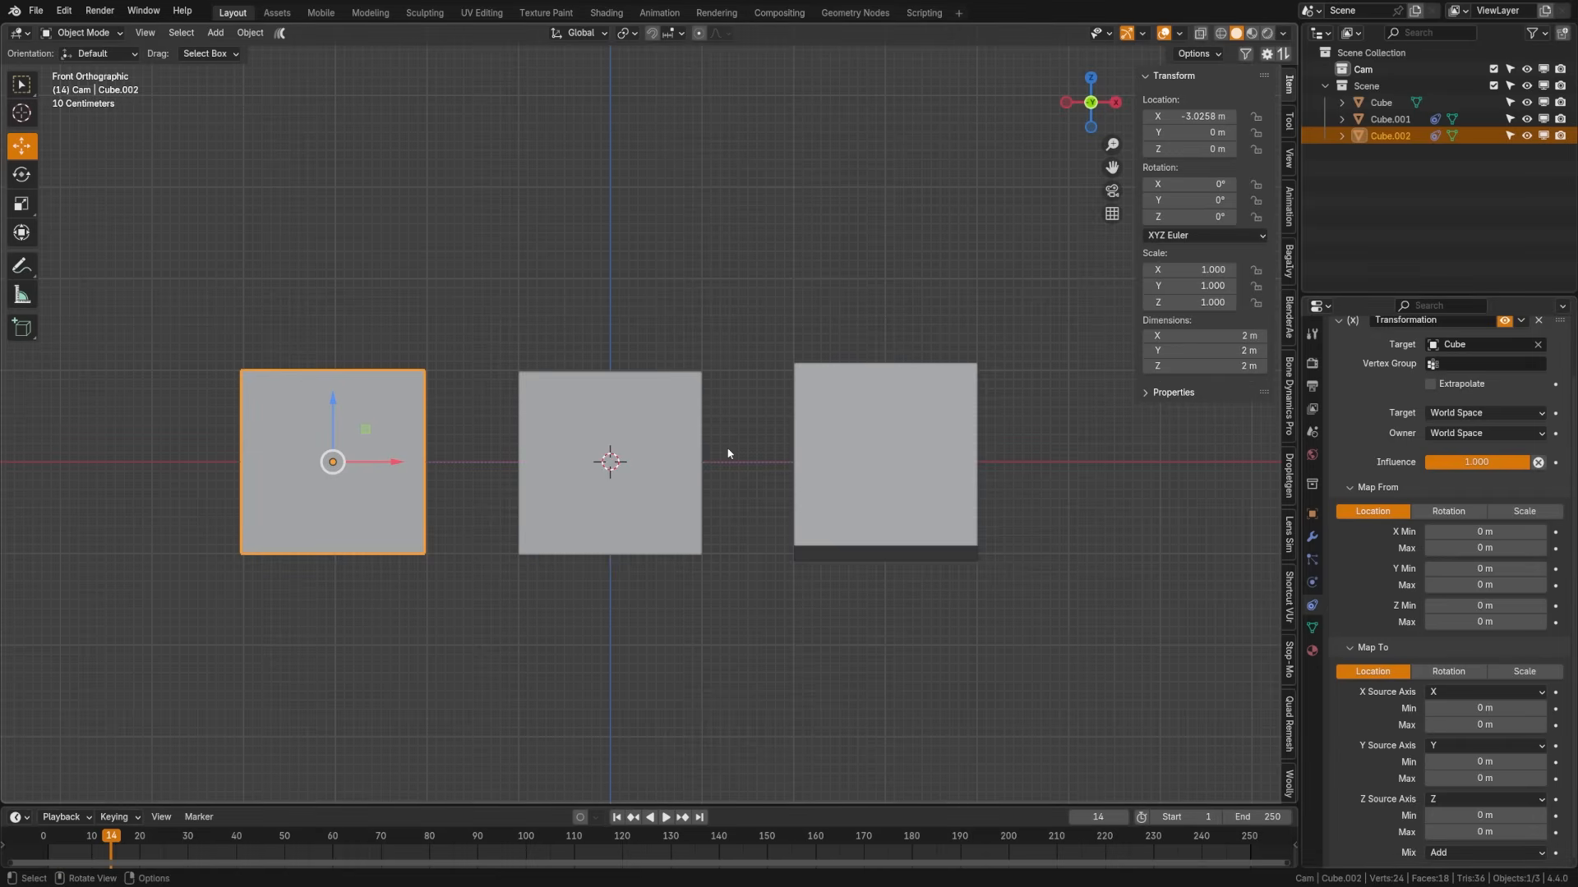
click(1483, 622)
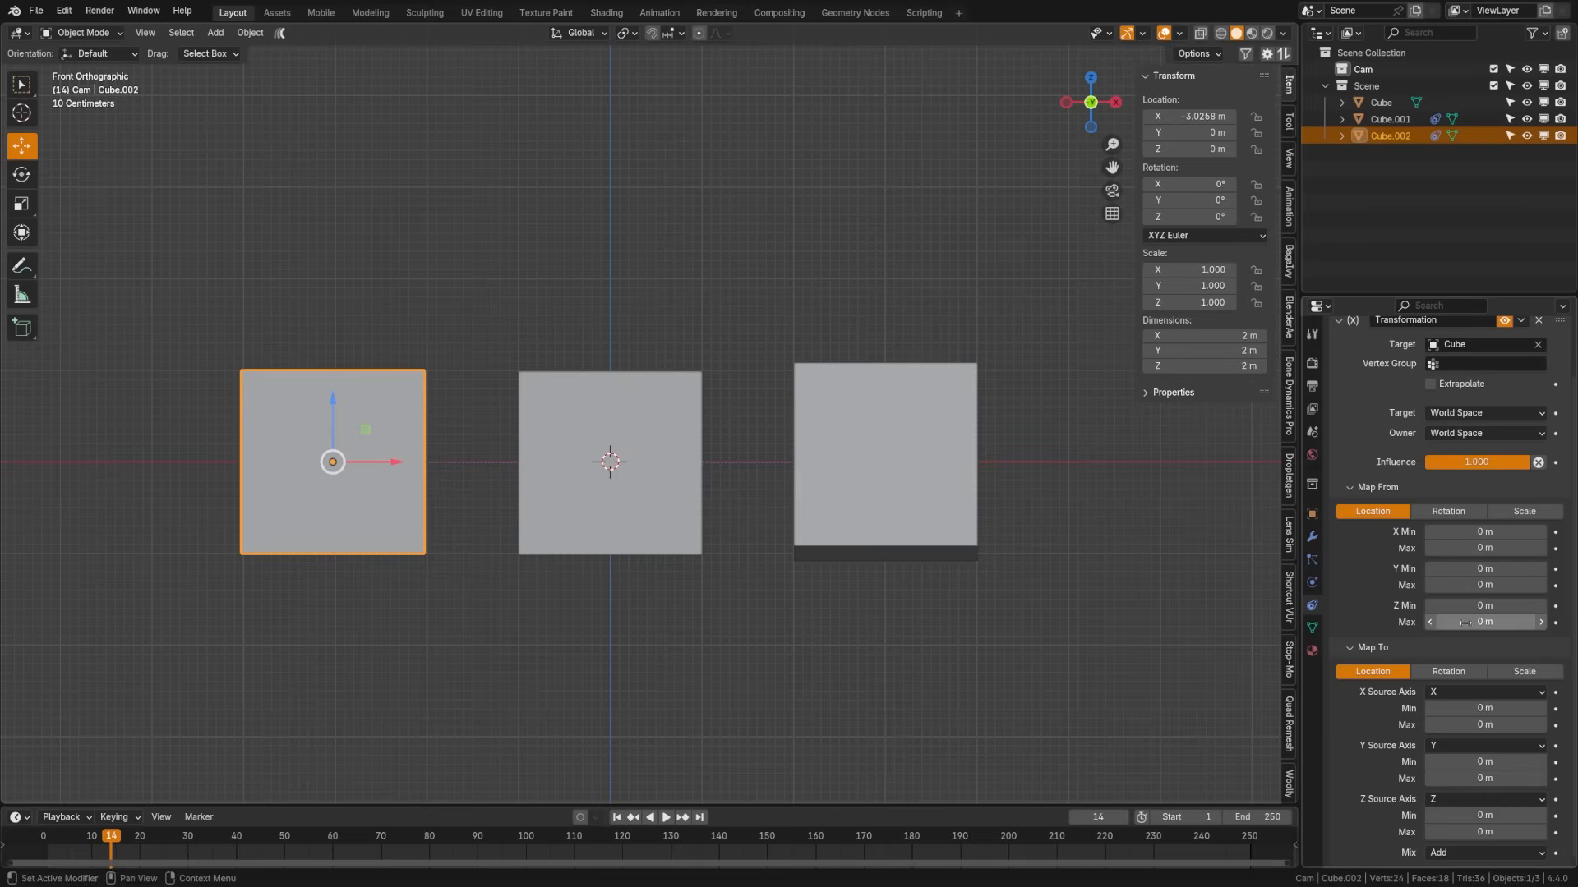
text(1)
key(Return)
click(1526, 673)
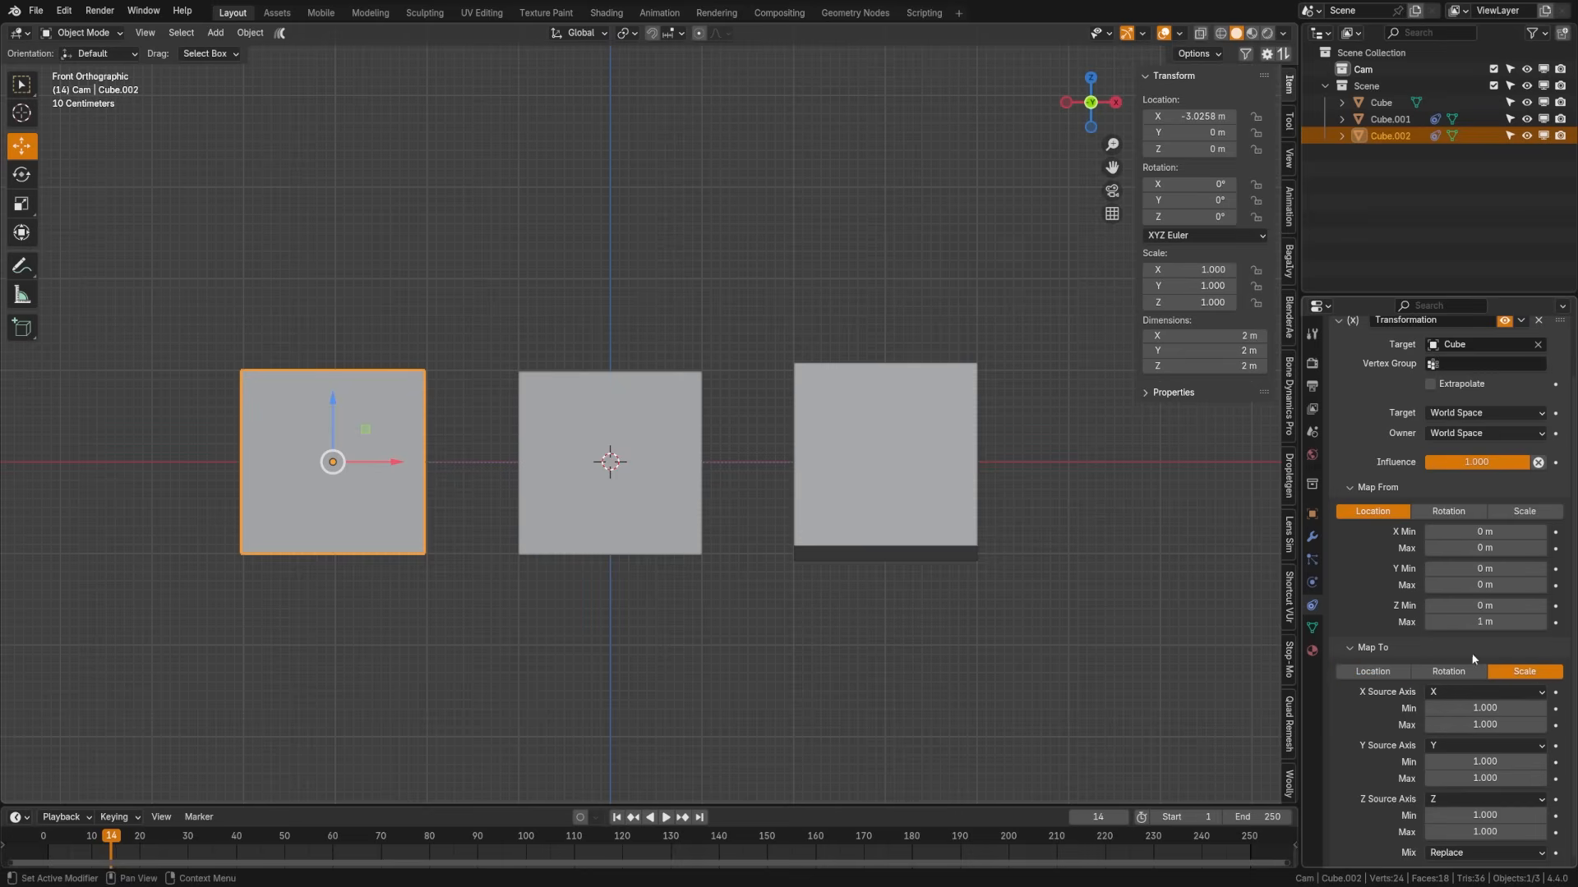
- Change Cube.002's Map To scale X and Y Source Axes to Z
click(1456, 691)
click(1459, 752)
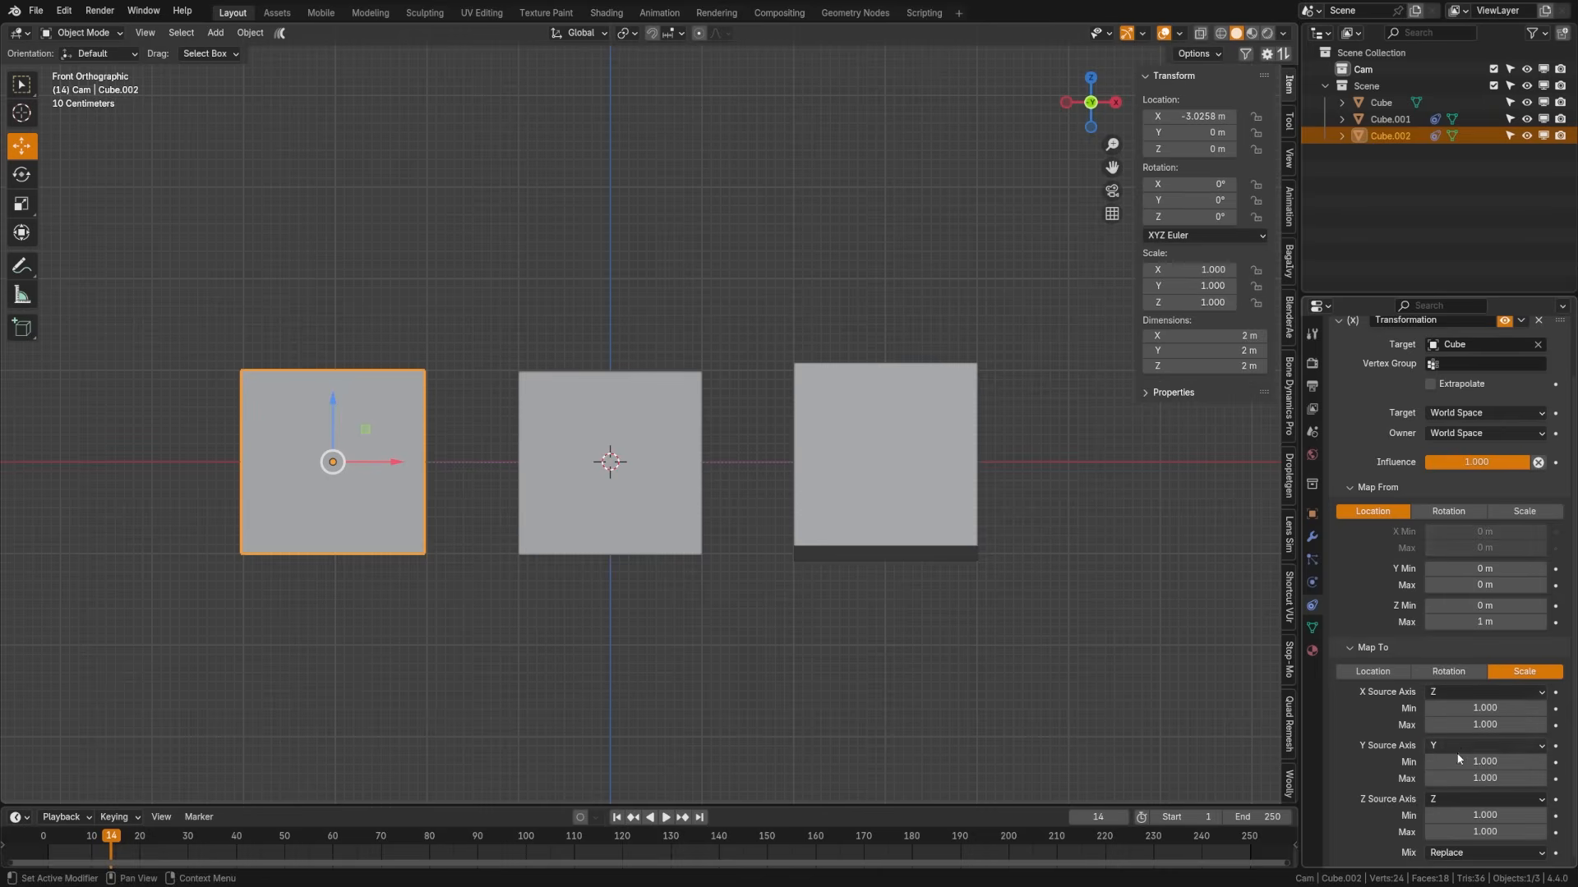
click(1459, 748)
click(1461, 801)
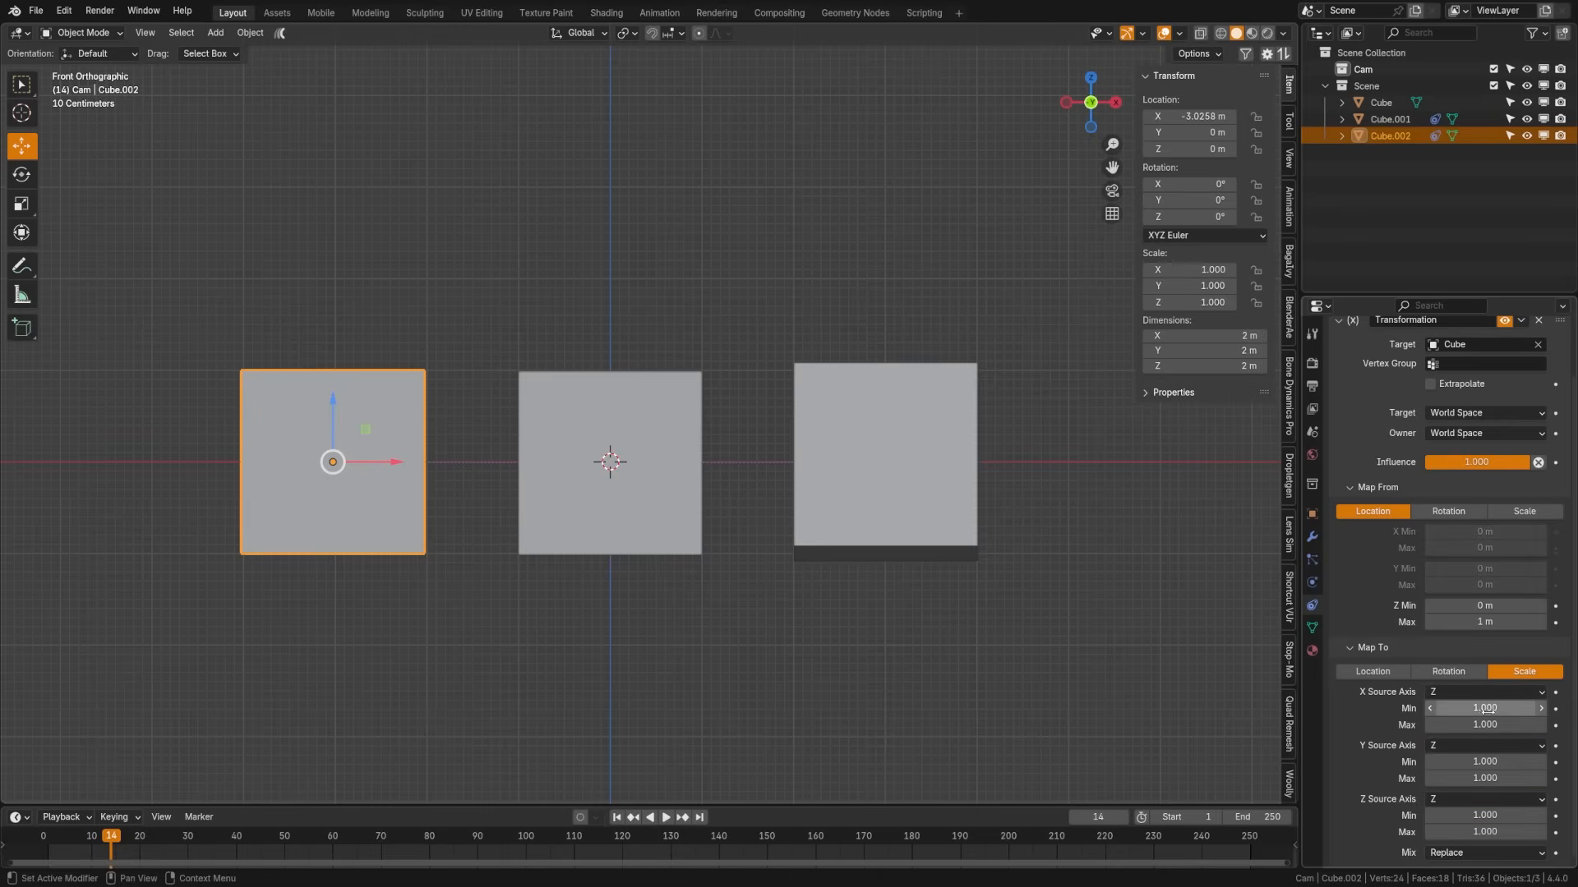
- Set the X, Y and Z Min values of Cube.002's Map To scale to 0.5
click(1487, 708)
text(0.5)
key(Return)
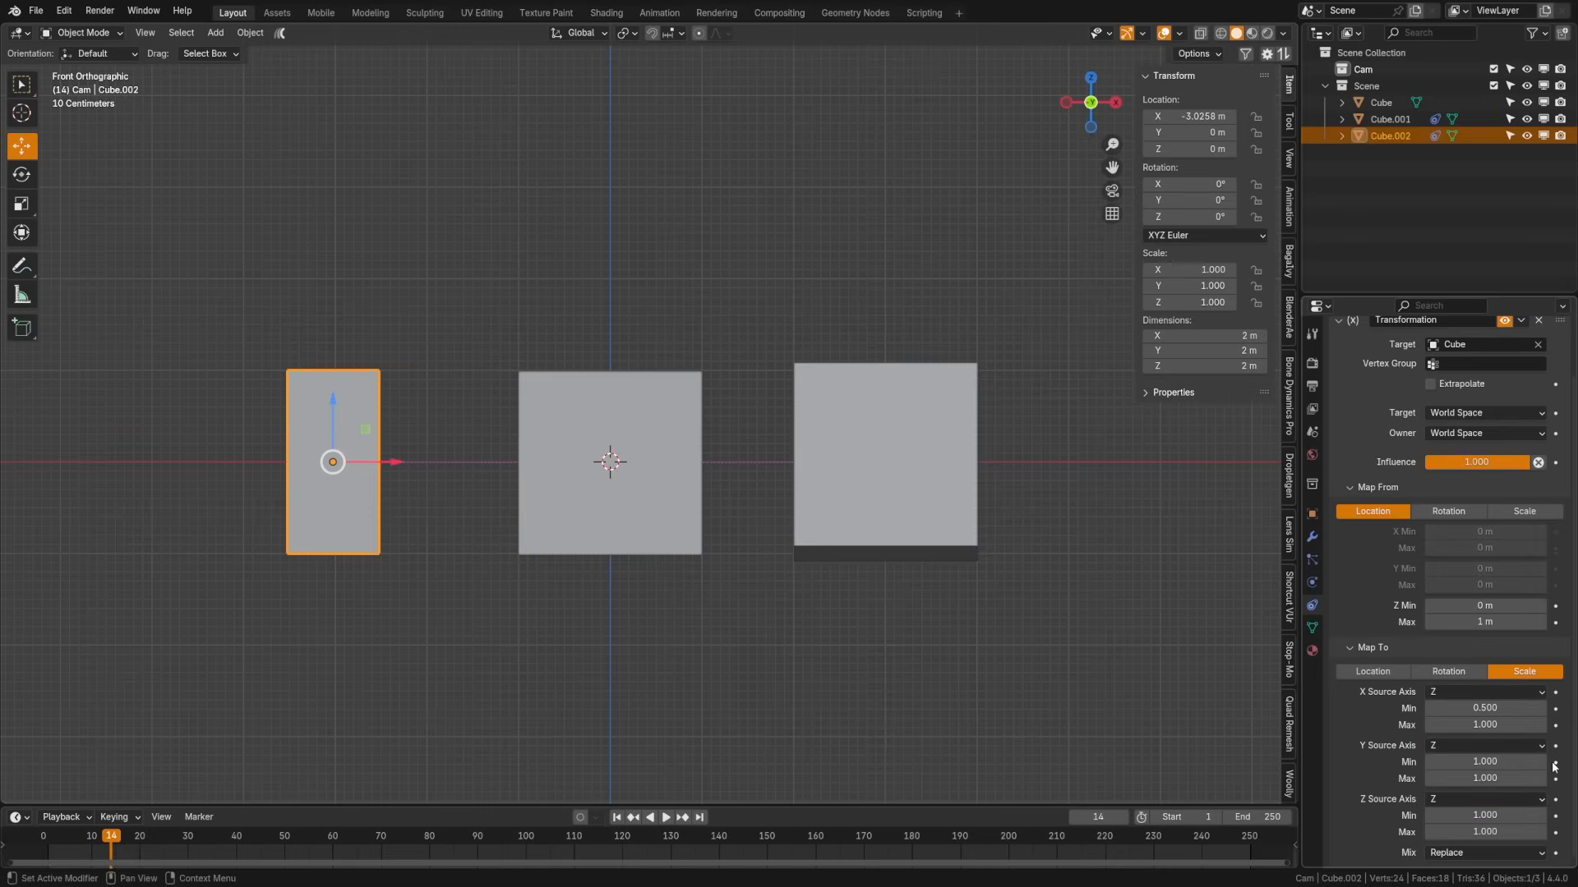
click(1510, 762)
text(0.5)
key(Return)
click(1493, 816)
text(.5)
key(Return)
- Test-move the middle Cube along Z to check how Cube.002 scales
click(630, 462)
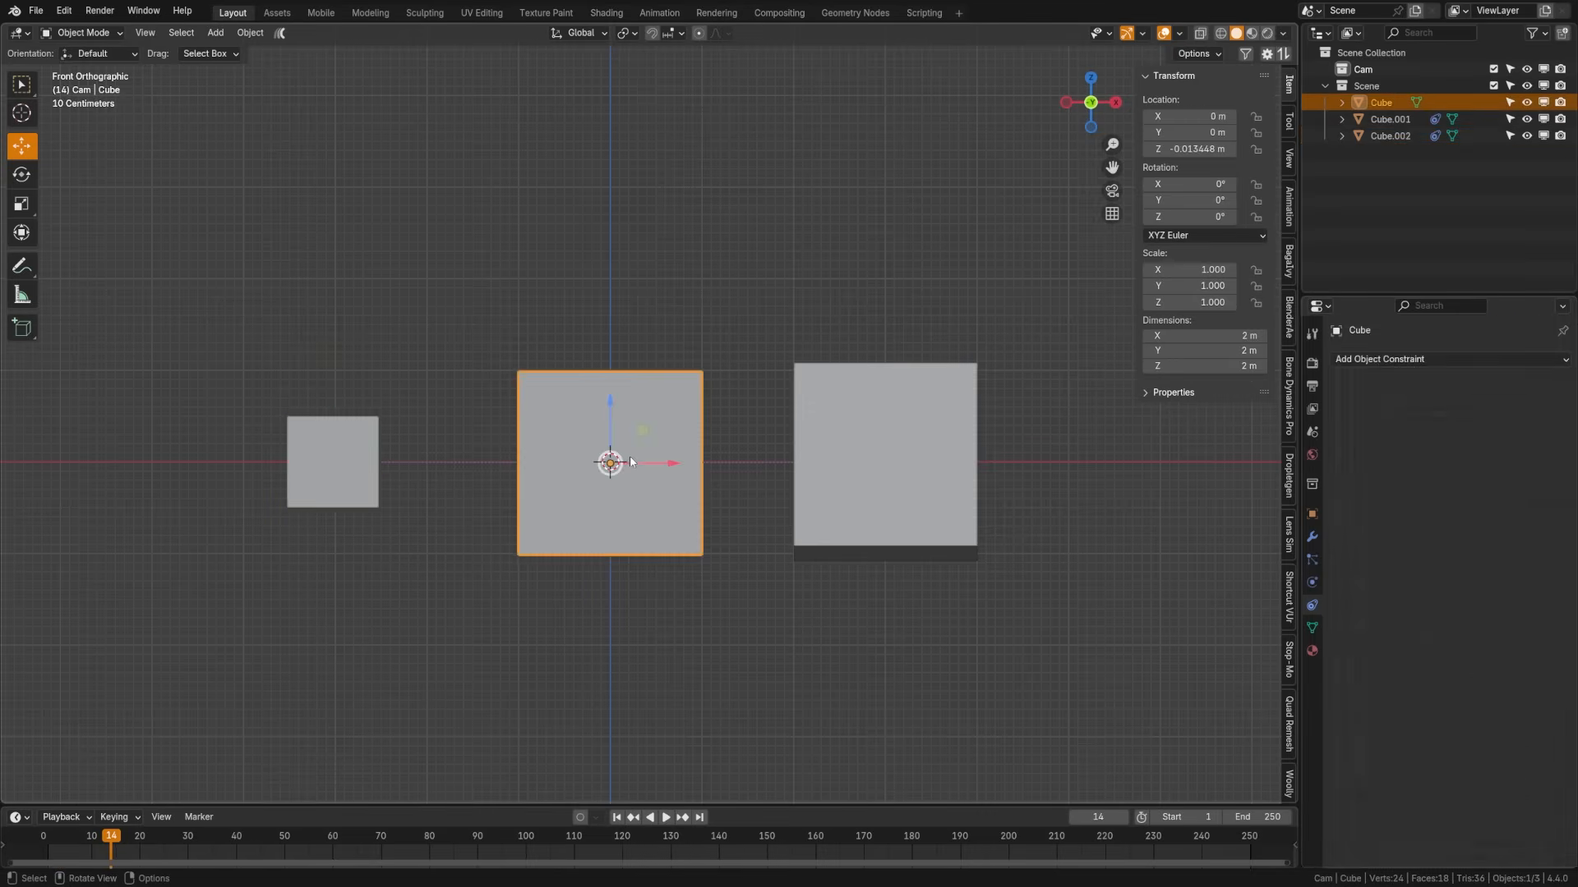
mouse_move(605, 409)
mouse_down()
mouse_move(612, 262)
mouse_move(624, 430)
mouse_move(624, 264)
mouse_move(623, 409)
mouse_up()
- In Cube.002's Map To scale settings, set Y Min to 0.25, Z Min to 0.1 and Z Max to 2
click(356, 448)
scroll(1463, 658, down, 5)
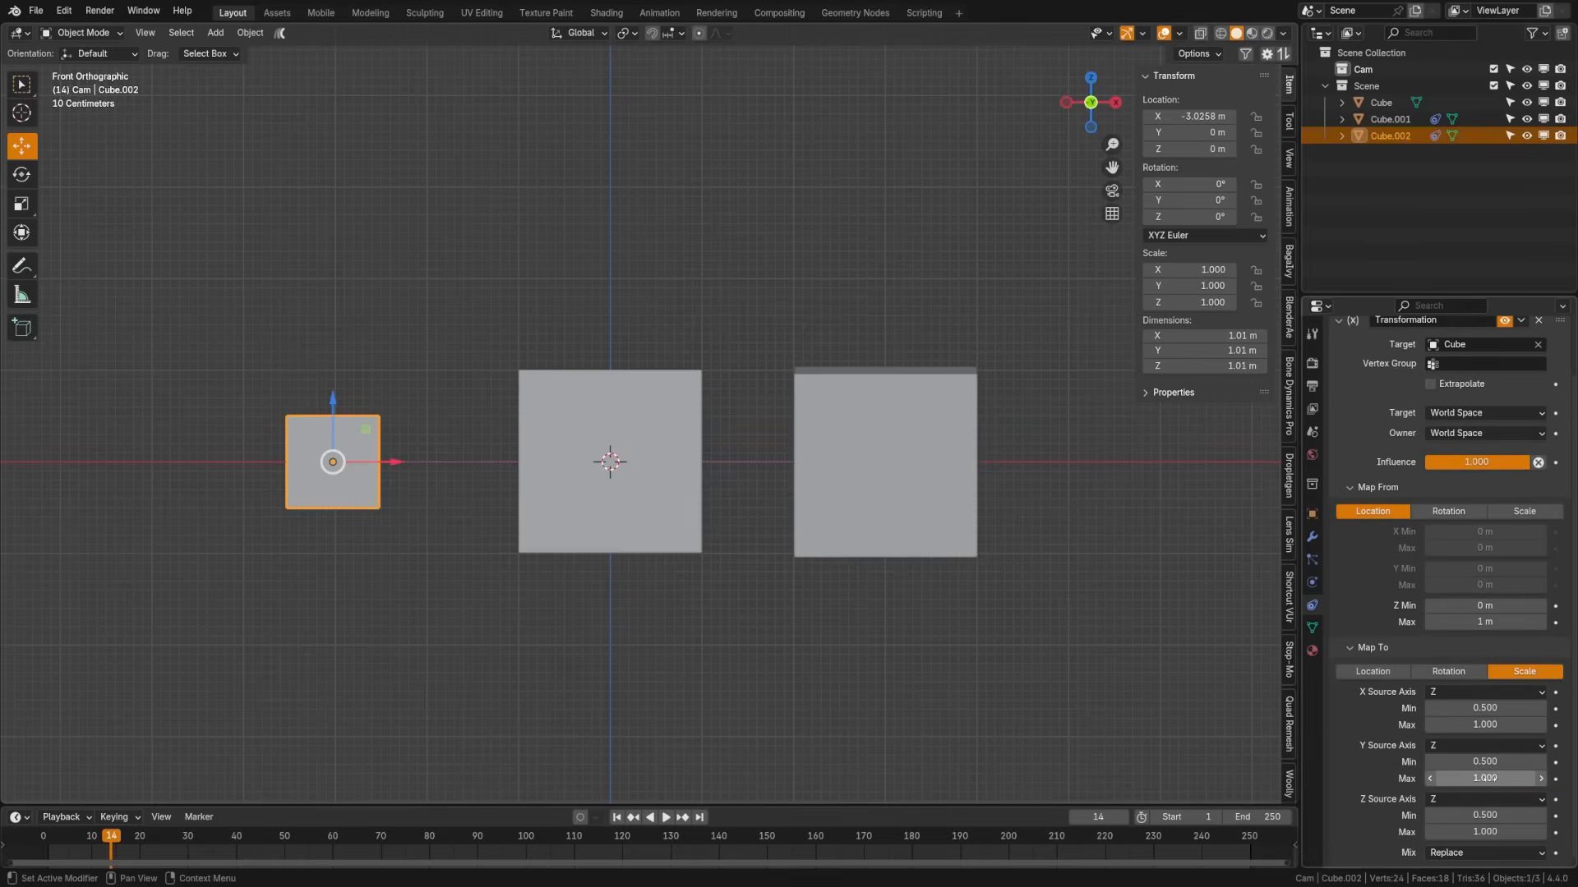
click(1485, 763)
text(.25)
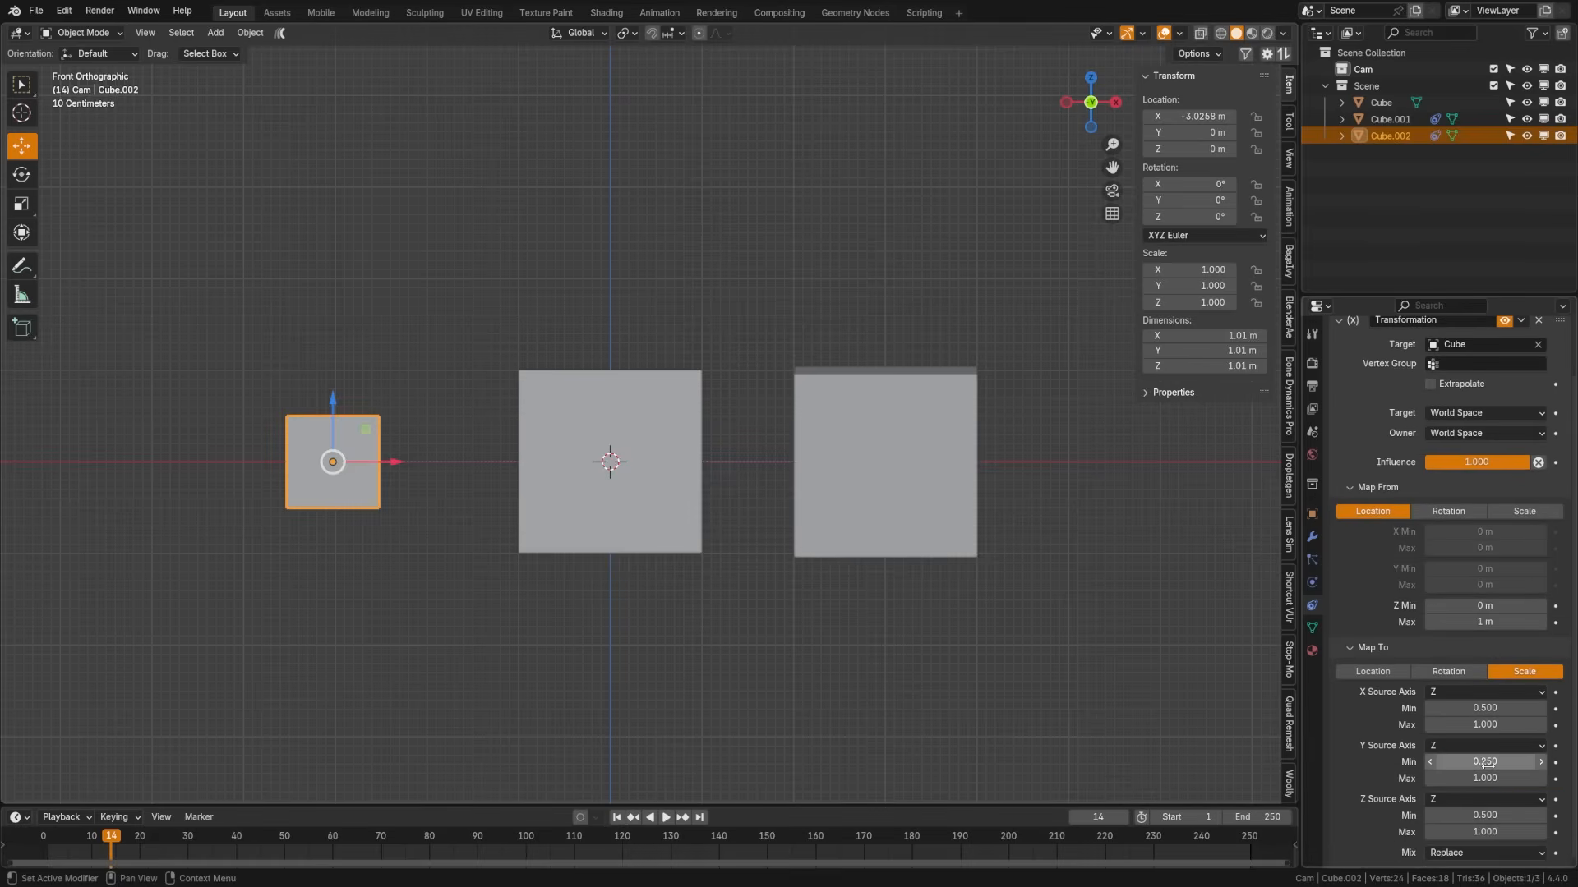
click(1479, 814)
key(Return)
- Test-move the middle Cube along Z to check Cube.002's uneven scaling per axis
click(616, 424)
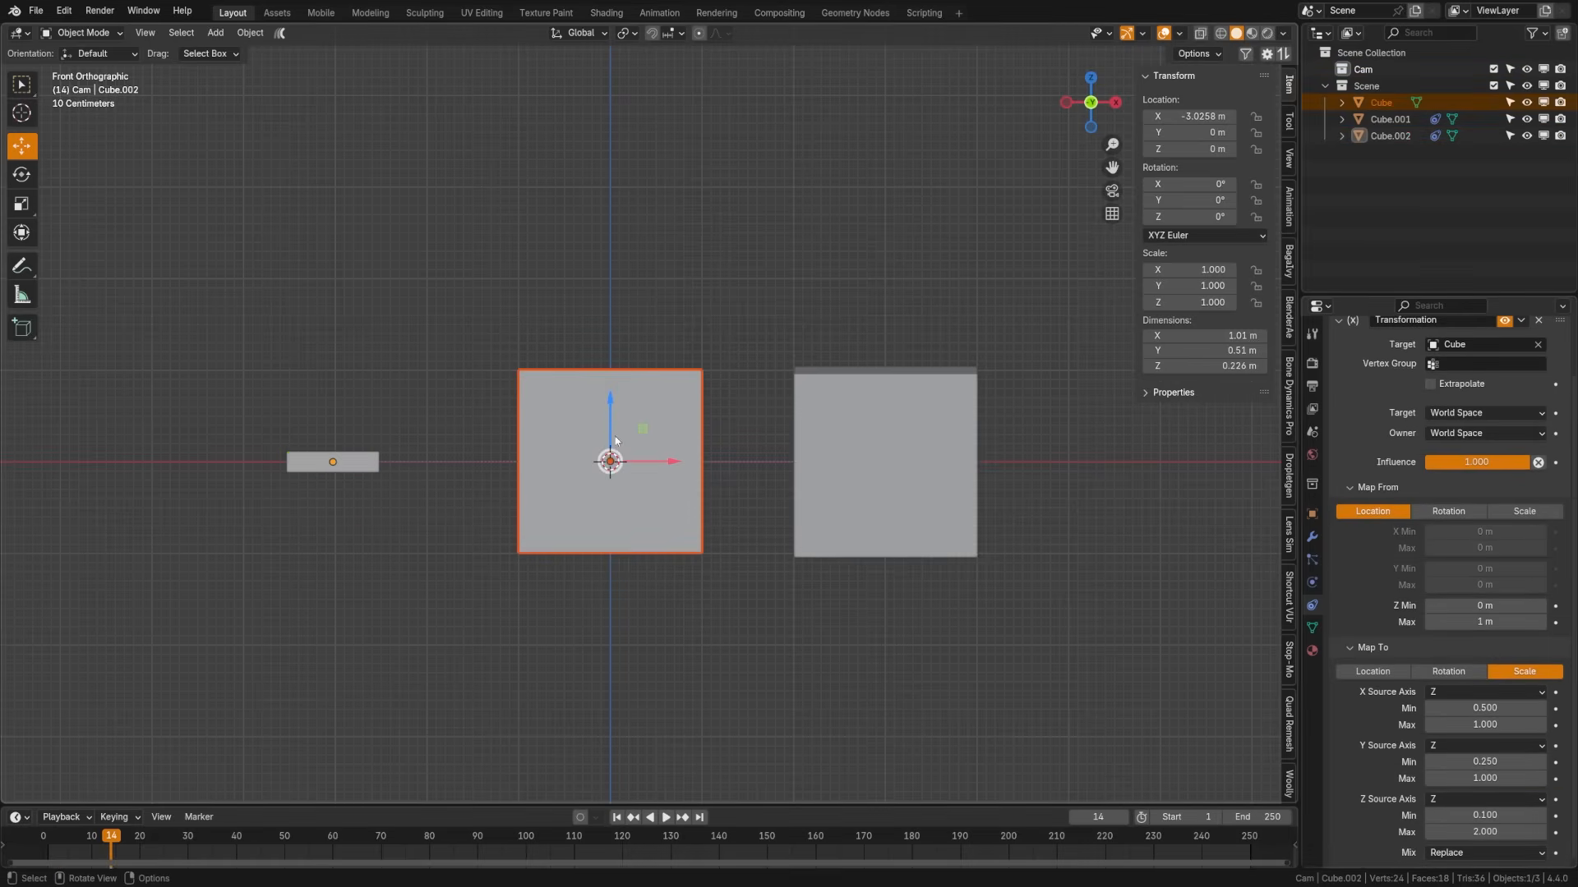
key(g)
key(z)
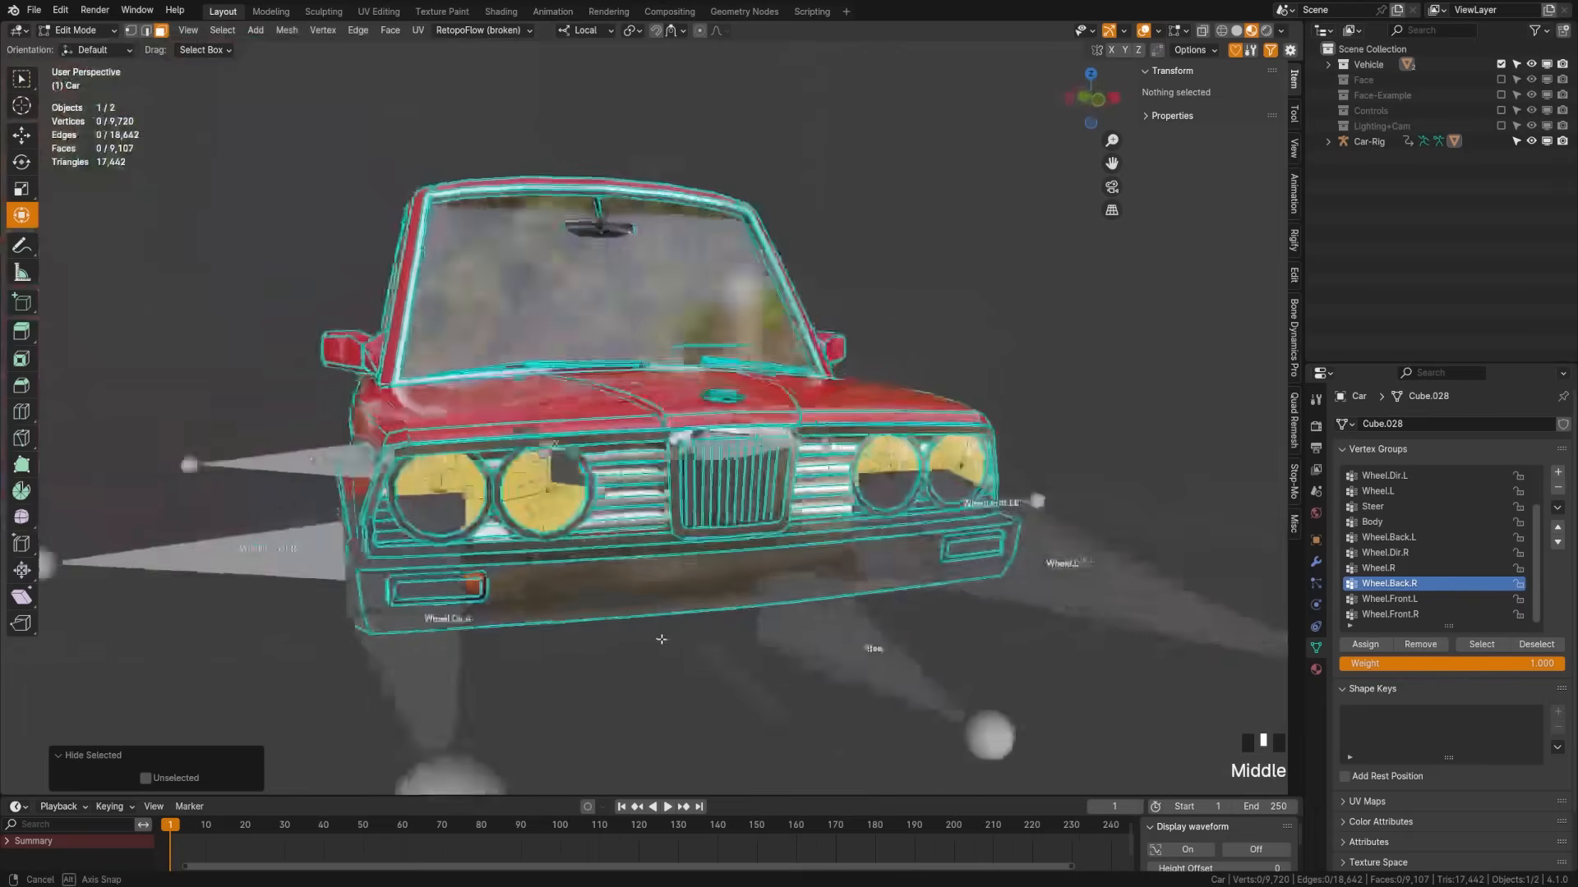
- Select all visible faces of the car mesh and make Body the active vertex group
middle_drag(1068, 641, 990, 639)
scroll(990, 638, down, 3)
key(a)
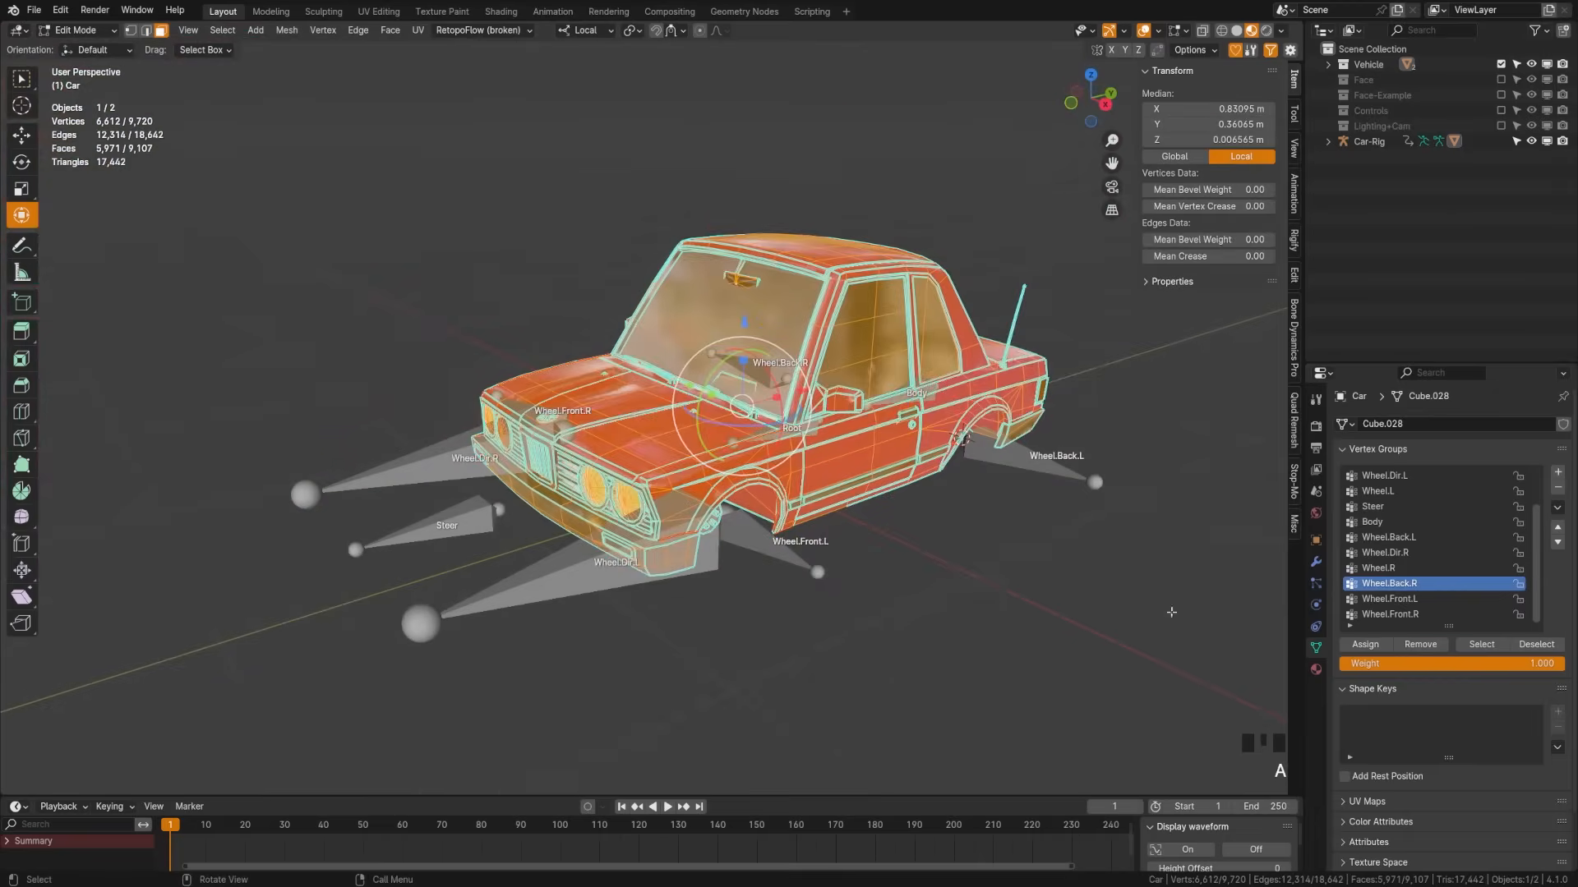
scroll(1428, 582, up, 4)
click(1401, 567)
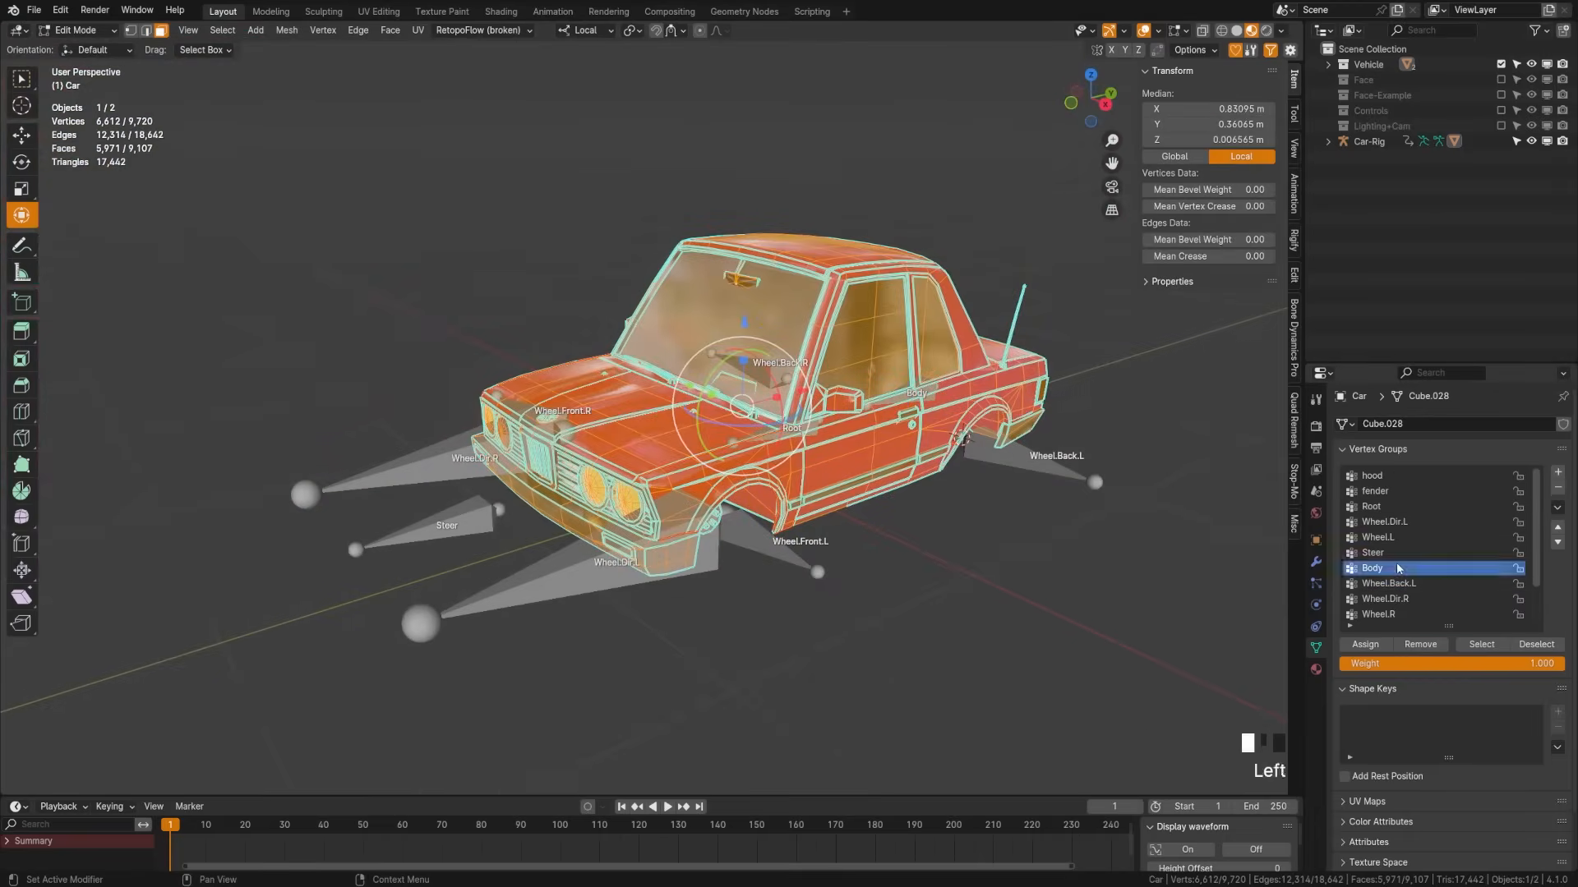
key(l)
key(l)
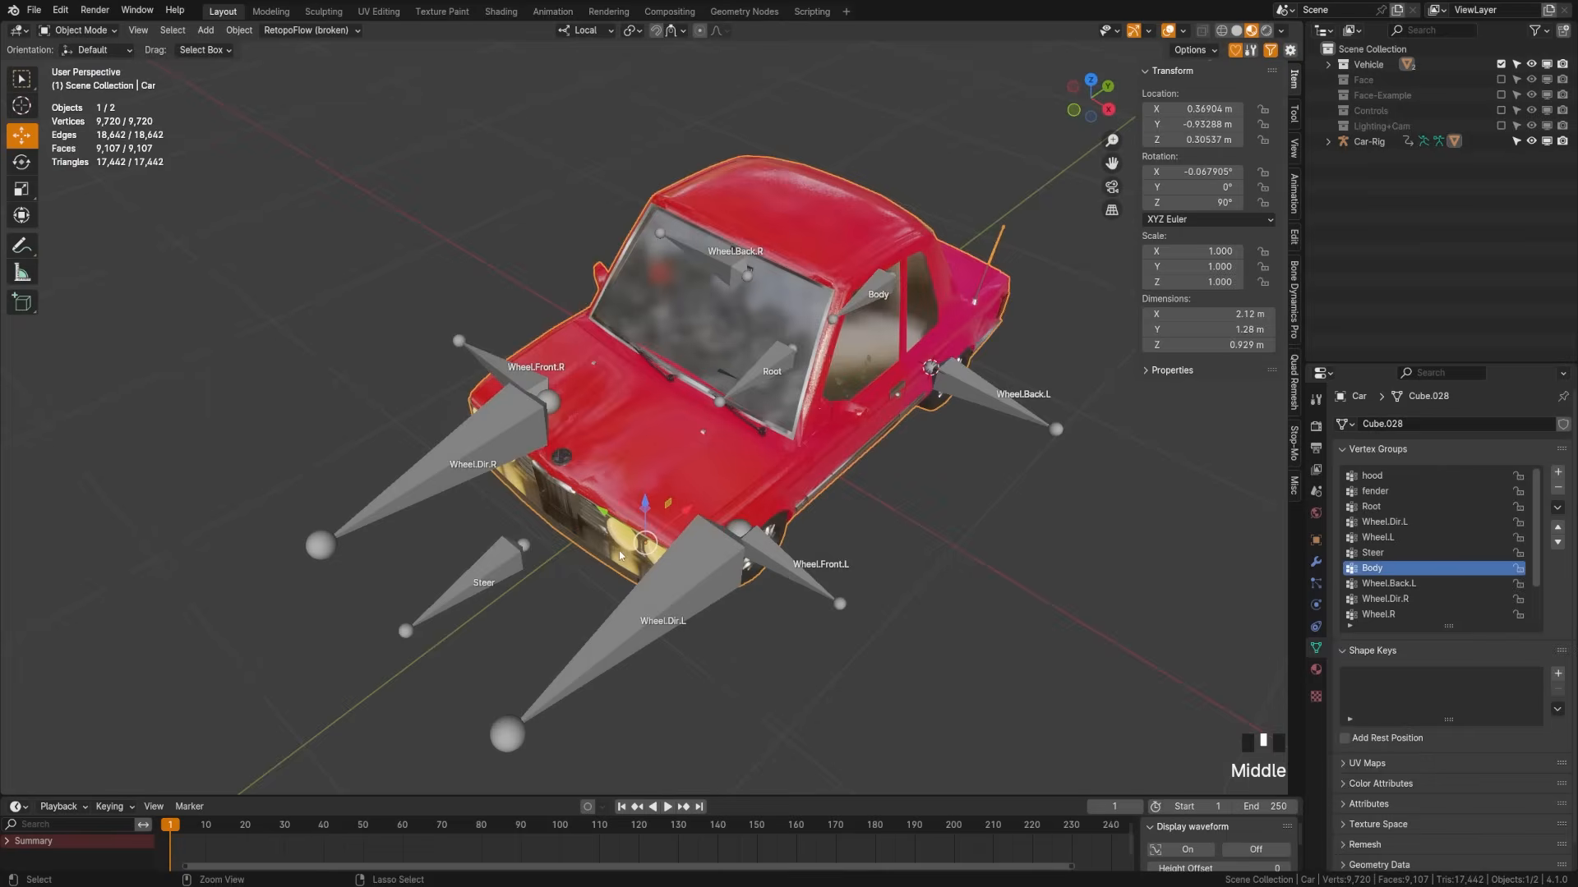
- Test the car rig in Pose Mode by moving the Root bone along local Y and the Body bone along local Z
click(546, 526)
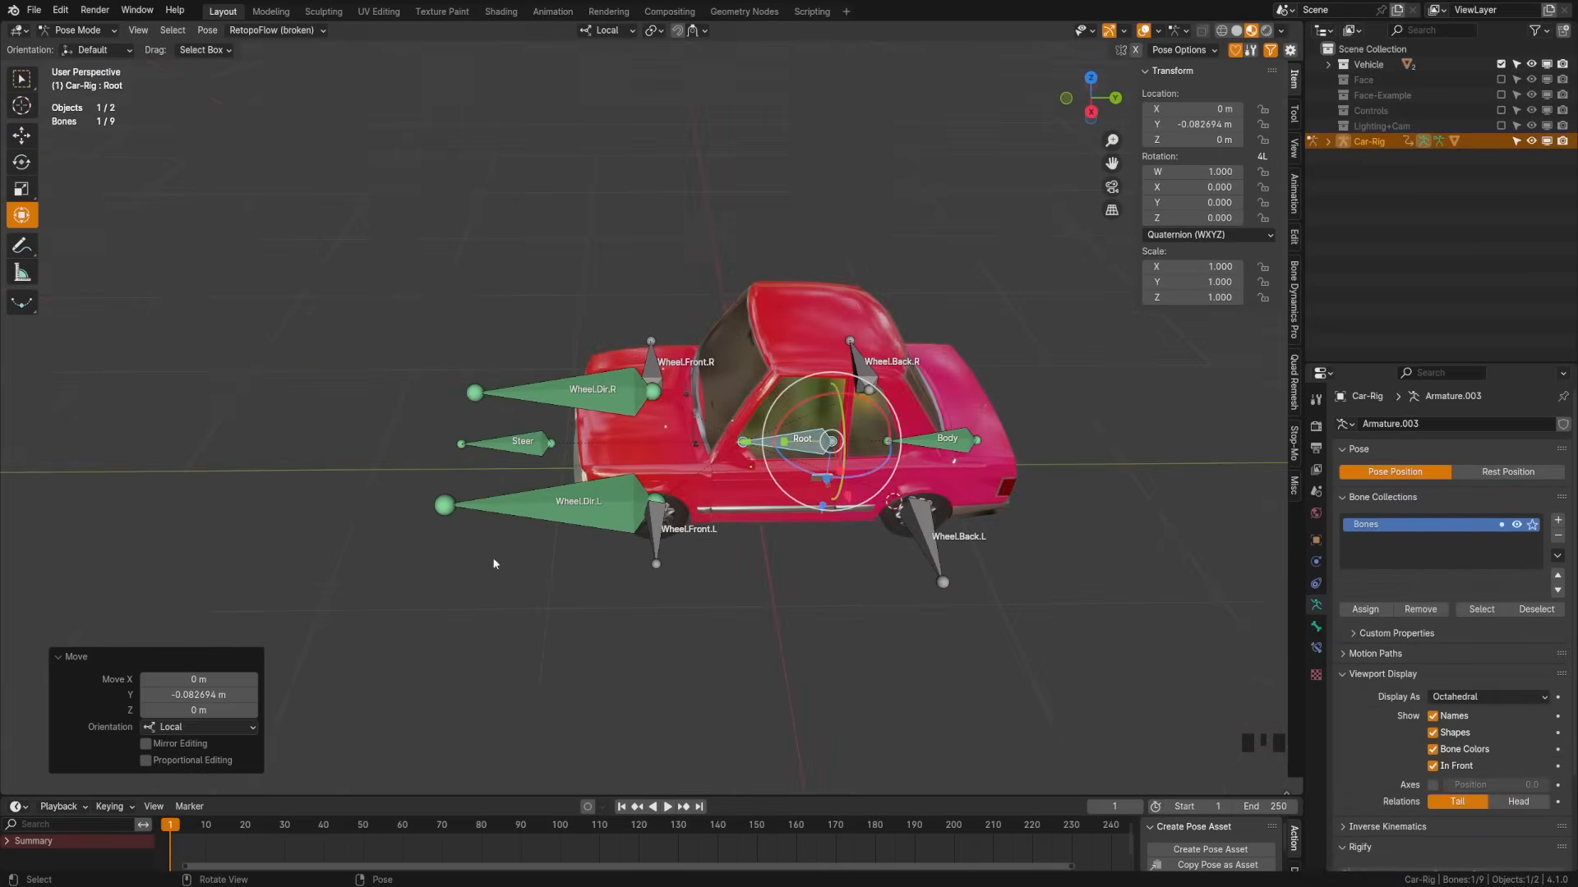
click(716, 442)
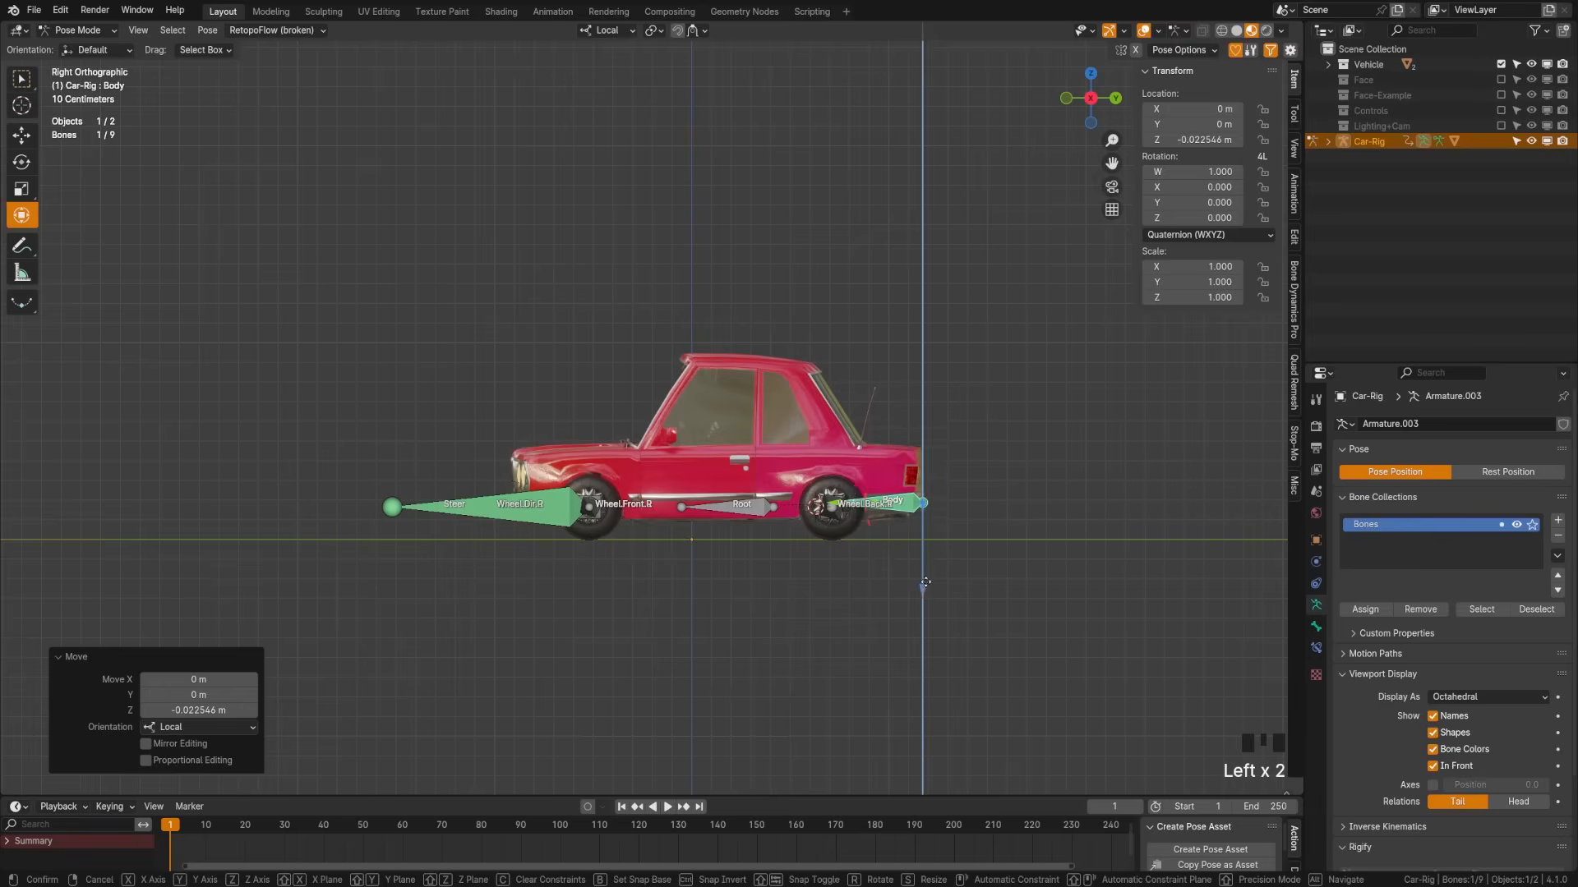
middle_drag(658, 567, 711, 564)
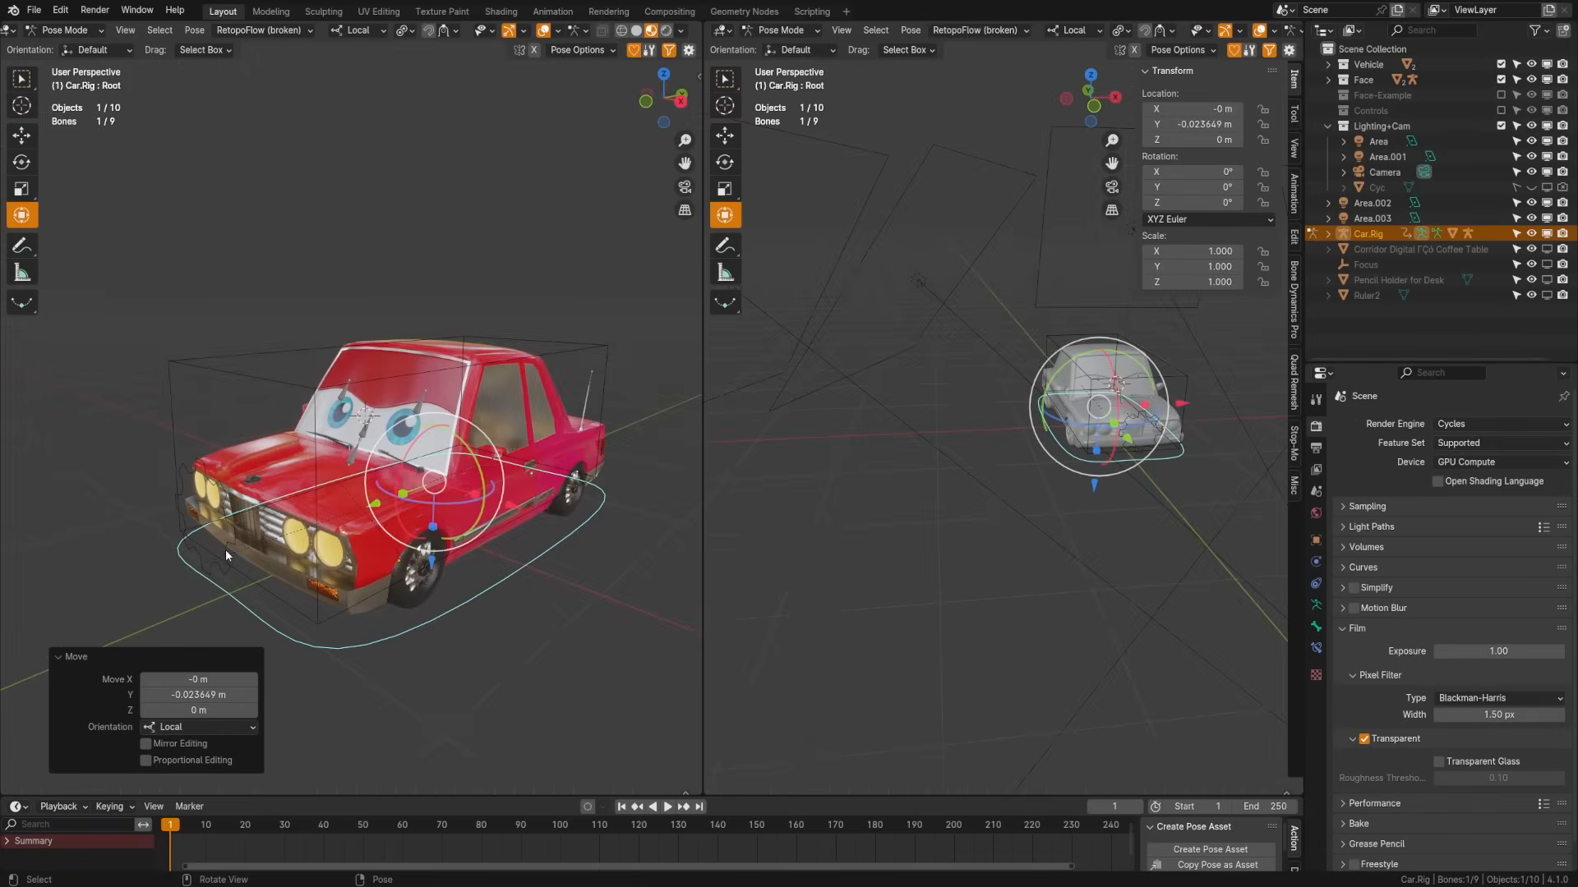
- Move the car rig's Steer bone about 0.18 m along local X and clear the selection
click(219, 578)
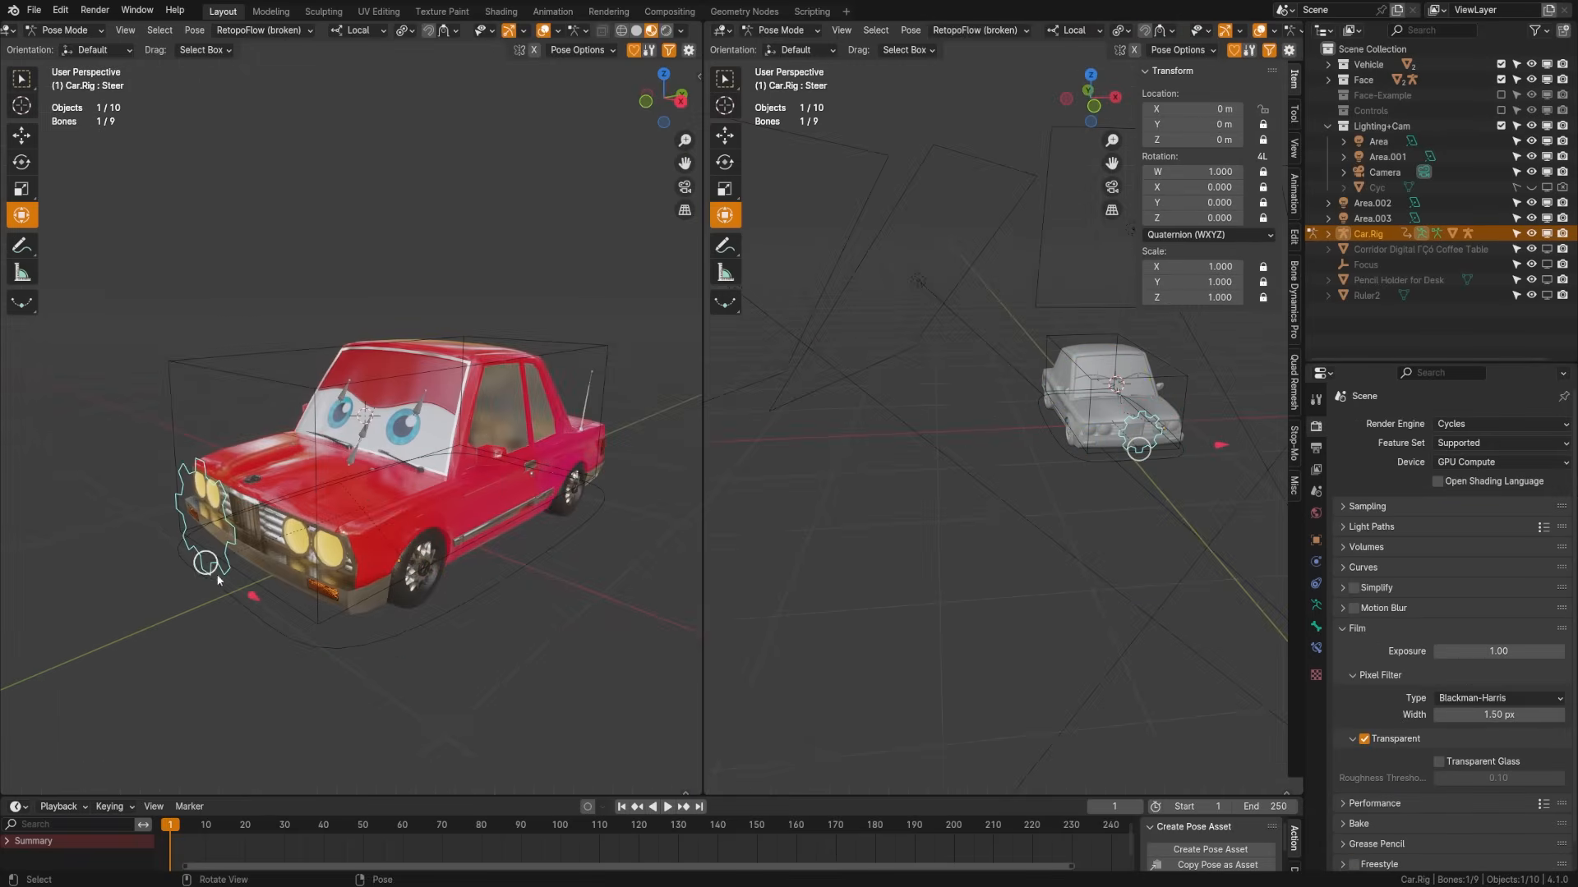
key(g)
key(x)
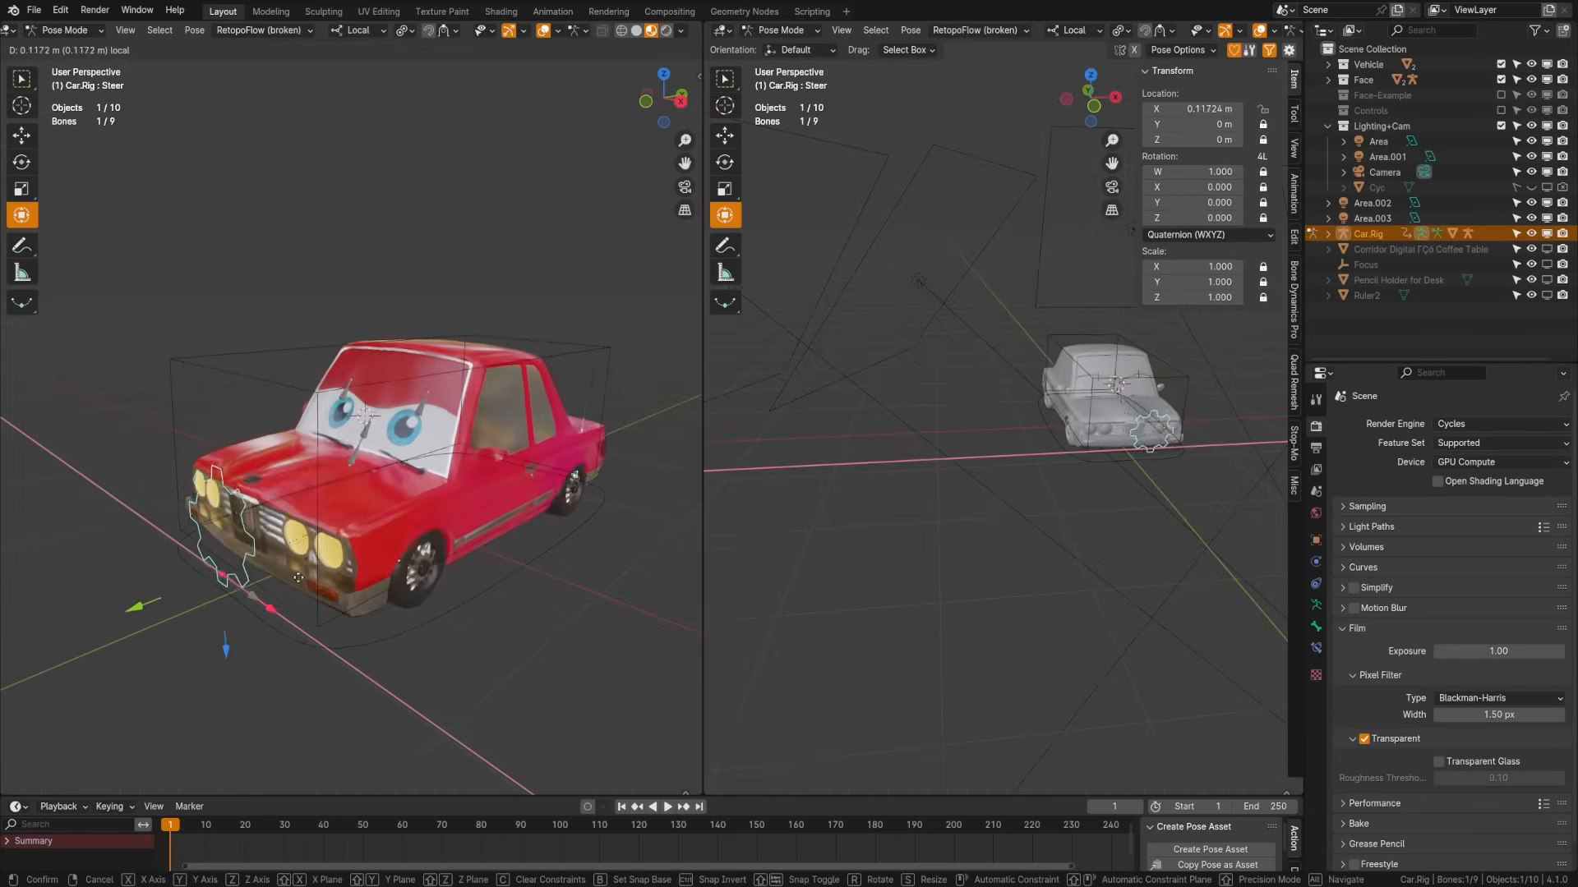
click(357, 536)
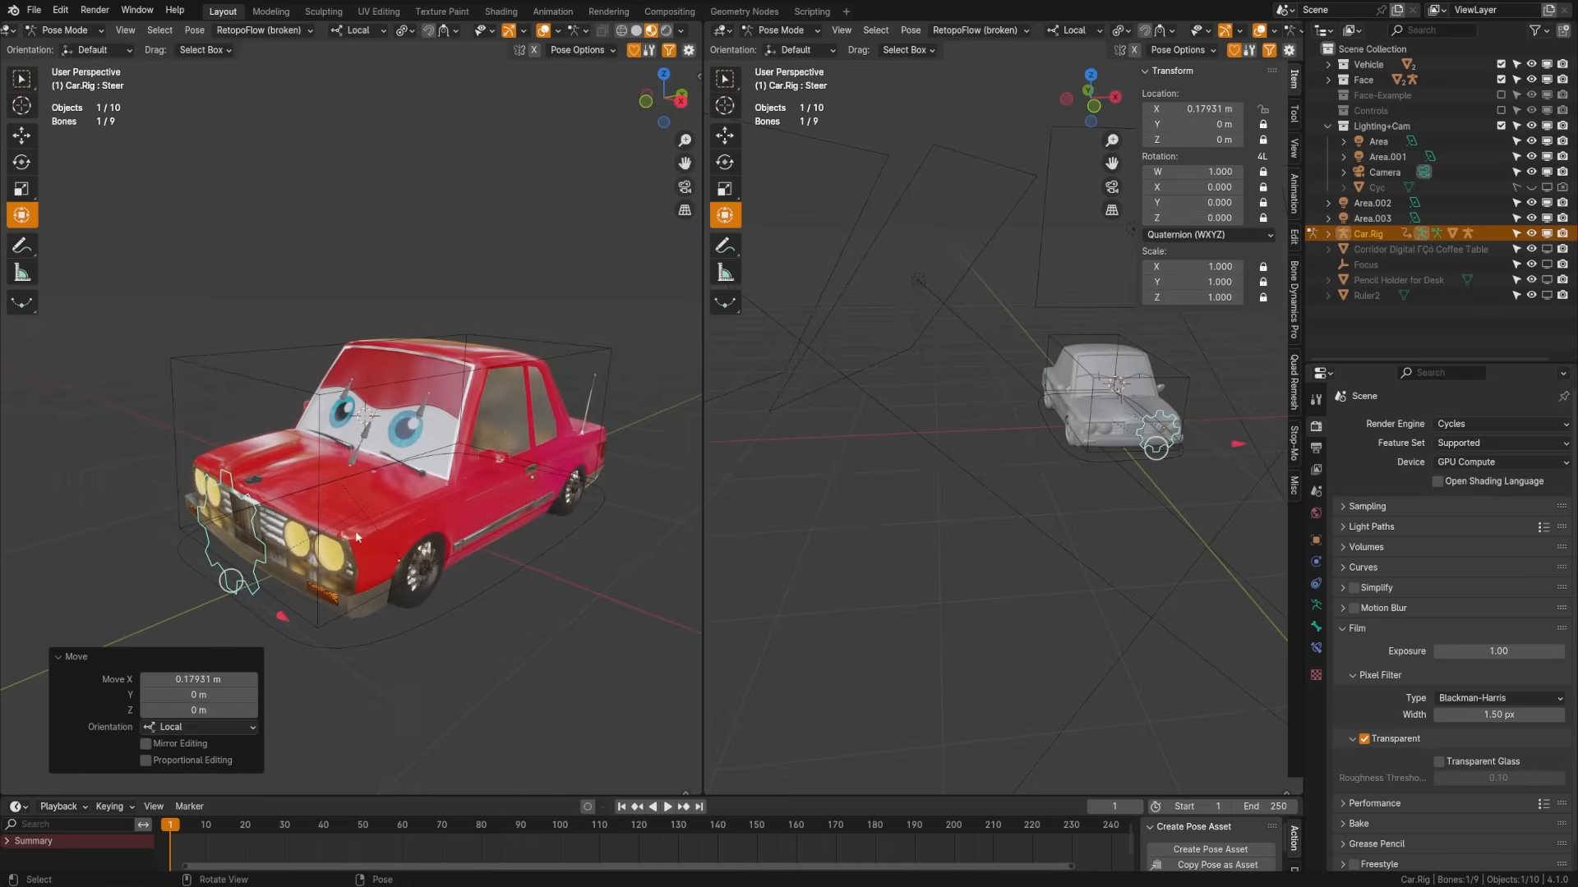
key(alt+a)
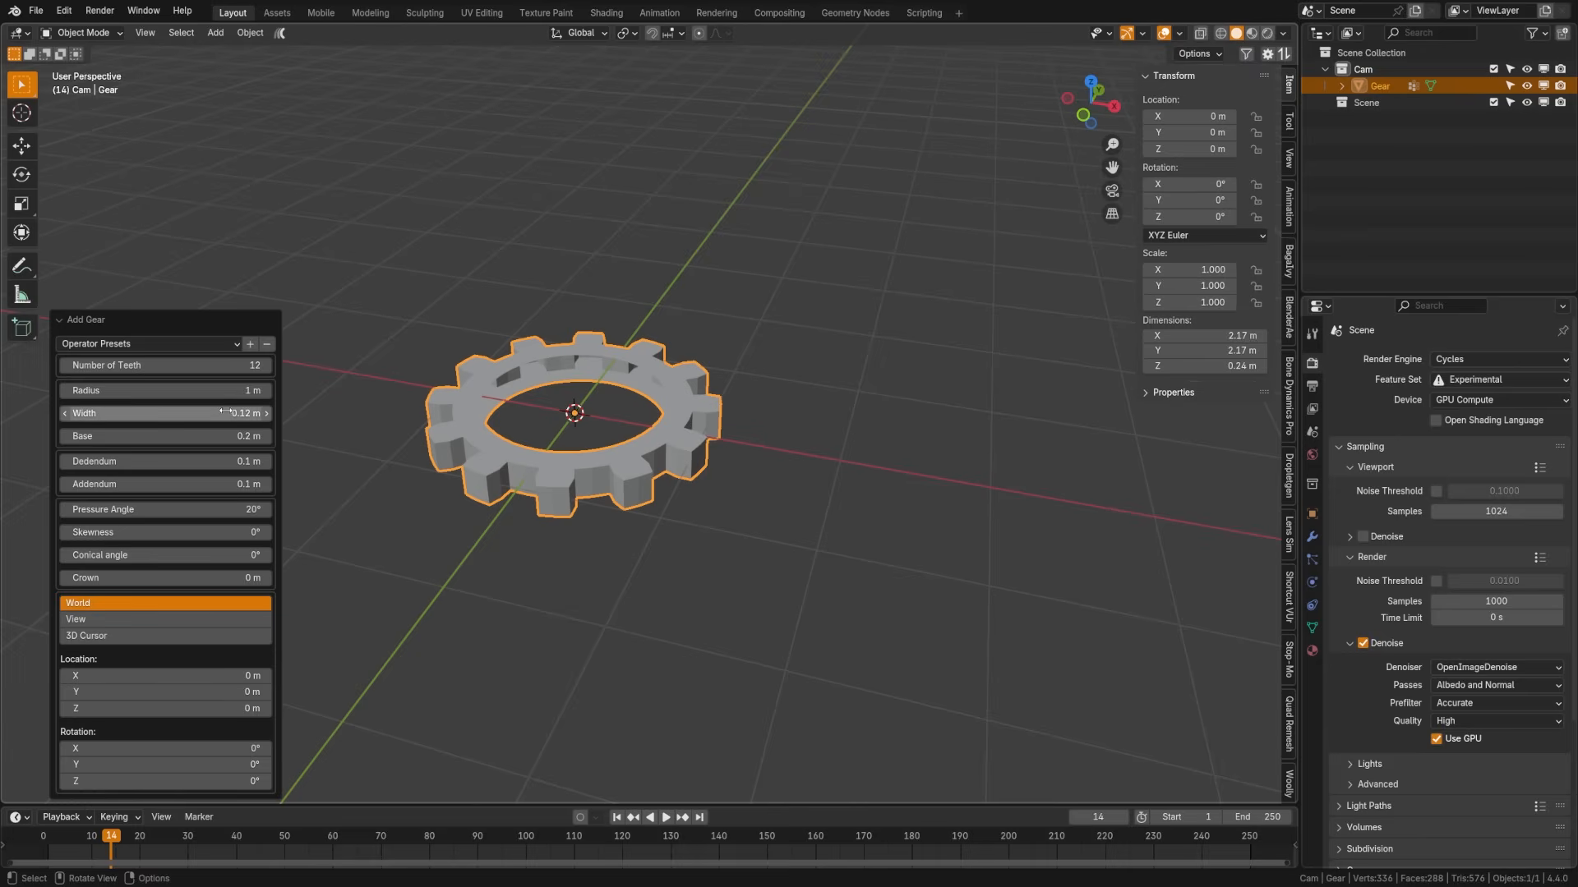
- Set the new gear's Width to 0.11 m, Dedendum to 0.06 m, Pressure Angle to 21° and Conical angle to 12°
drag(232, 414, 234, 510)
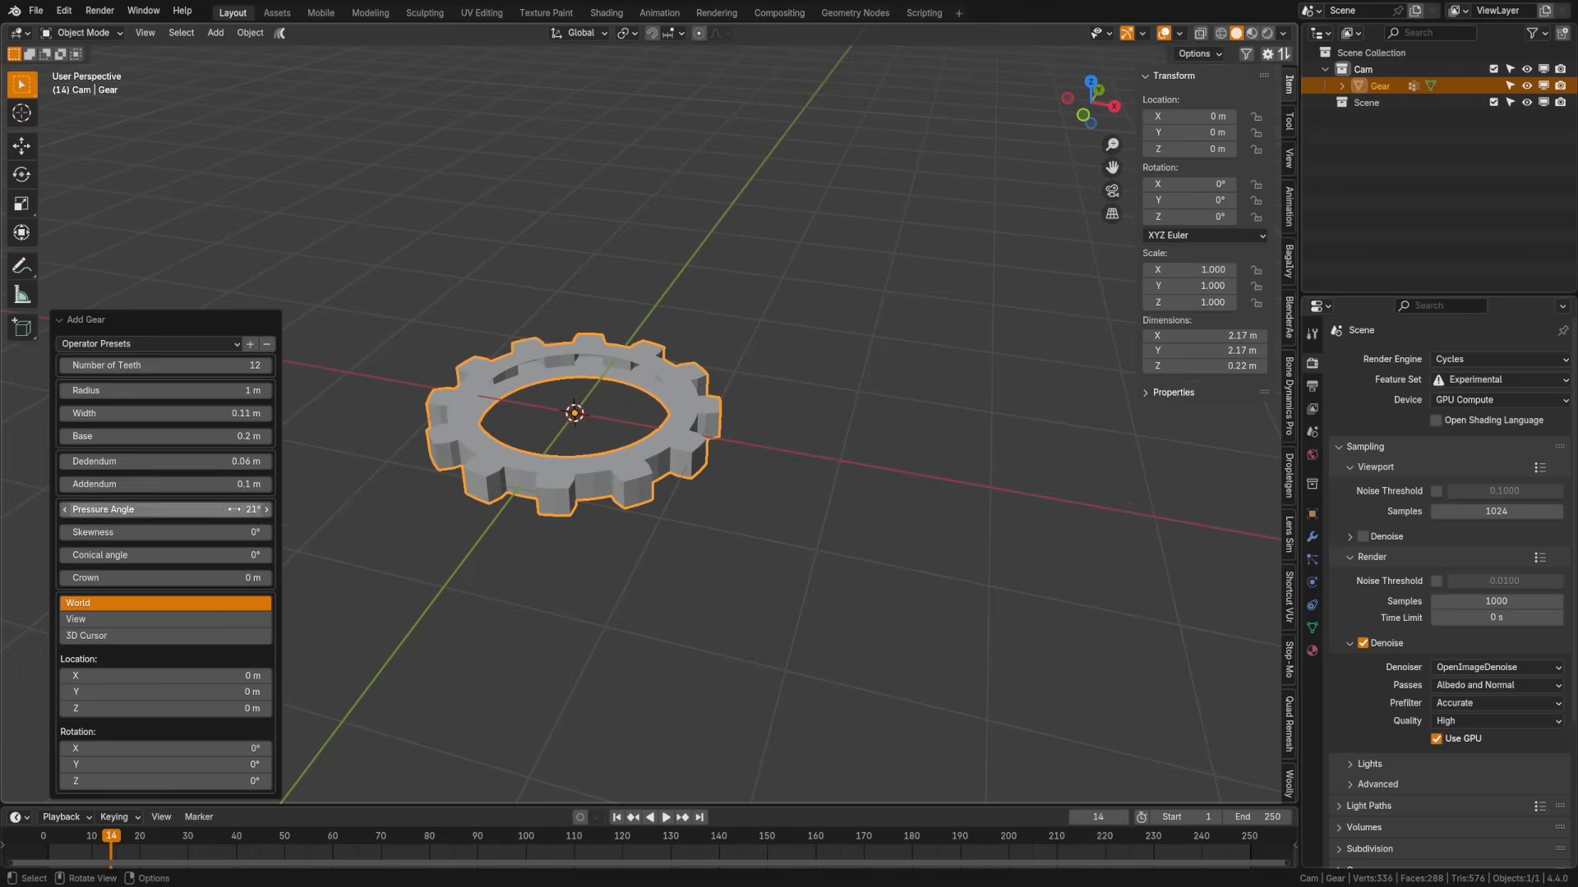
mouse_move(173, 555)
mouse_down()
mouse_move(213, 555)
mouse_move(172, 551)
mouse_up()
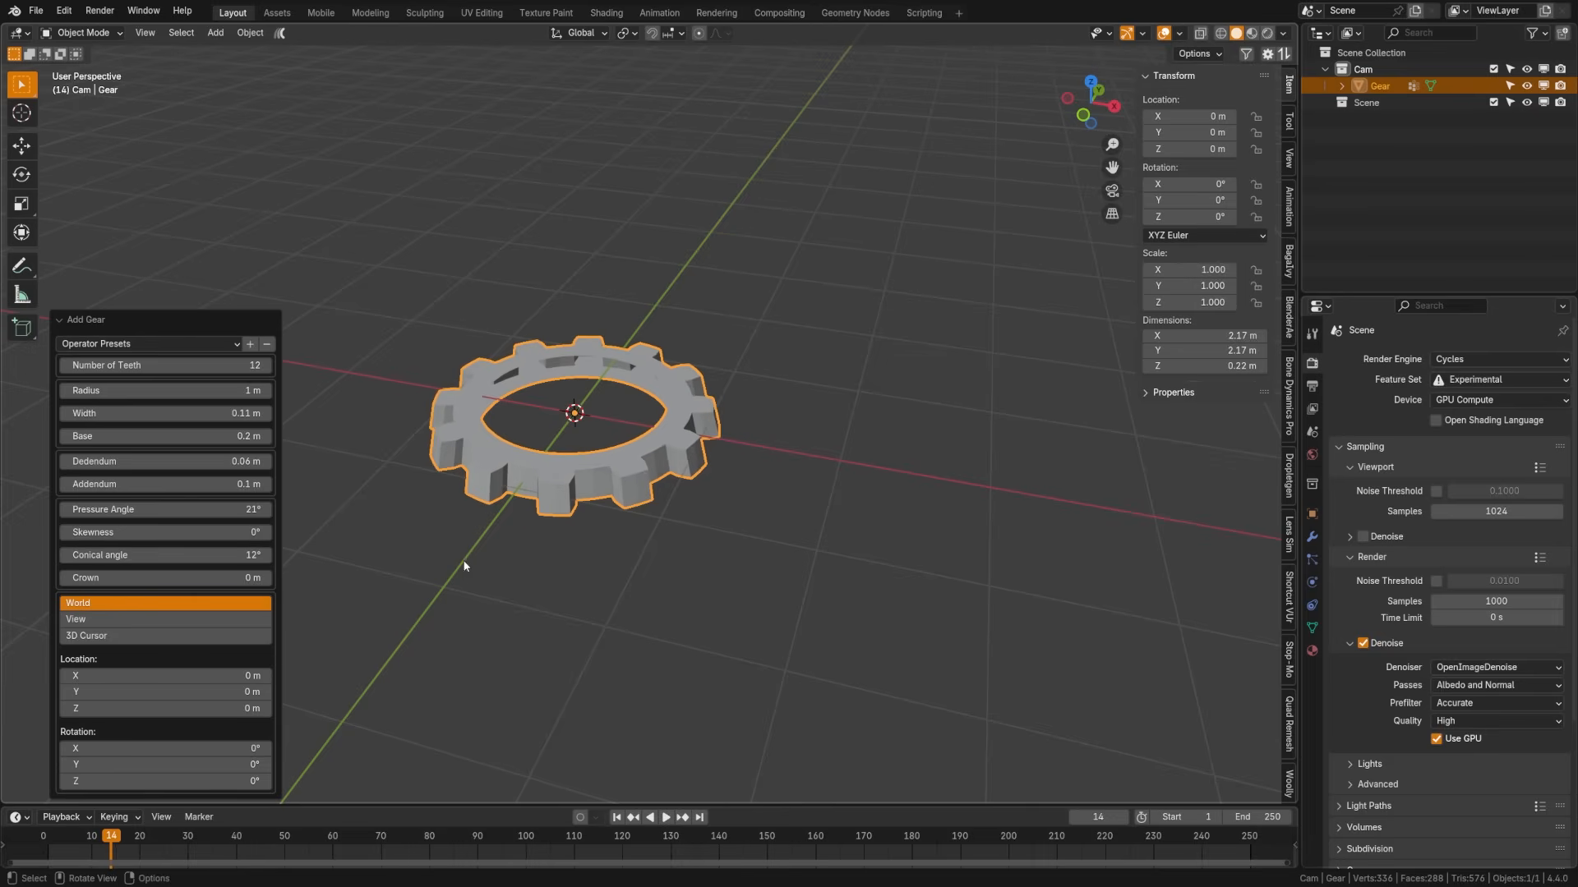
click(430, 472)
middle_drag(430, 472, 488, 480)
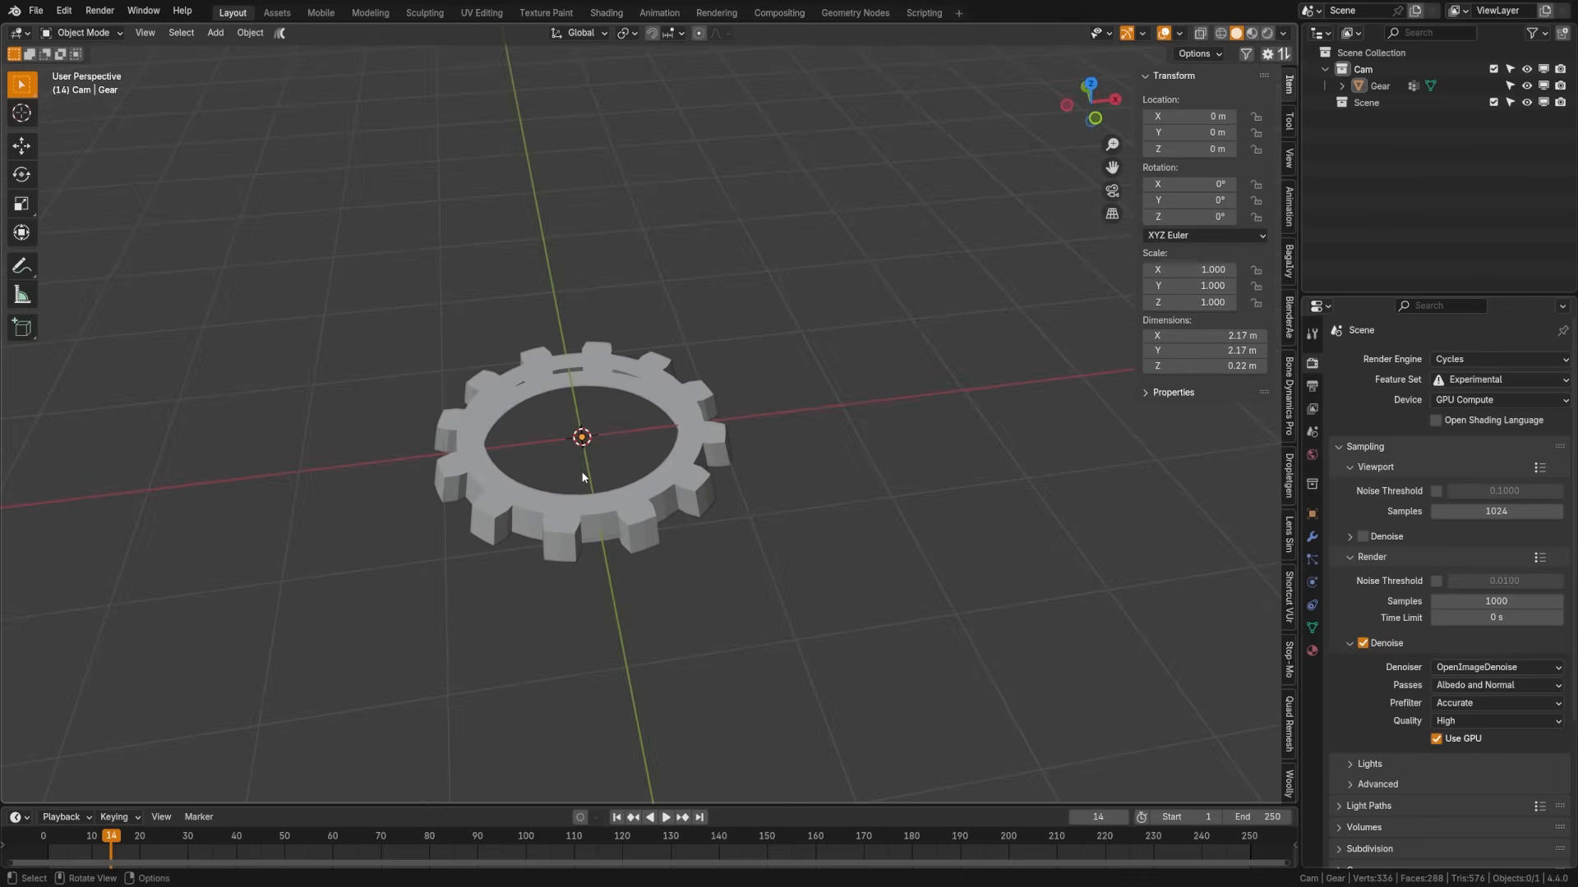
- In Edit Mode, select the gear's upper and lower inner edge loops and fill the centre hole with faces
key(Tab)
middle_drag(583, 477, 489, 518)
scroll(489, 518, up, 6)
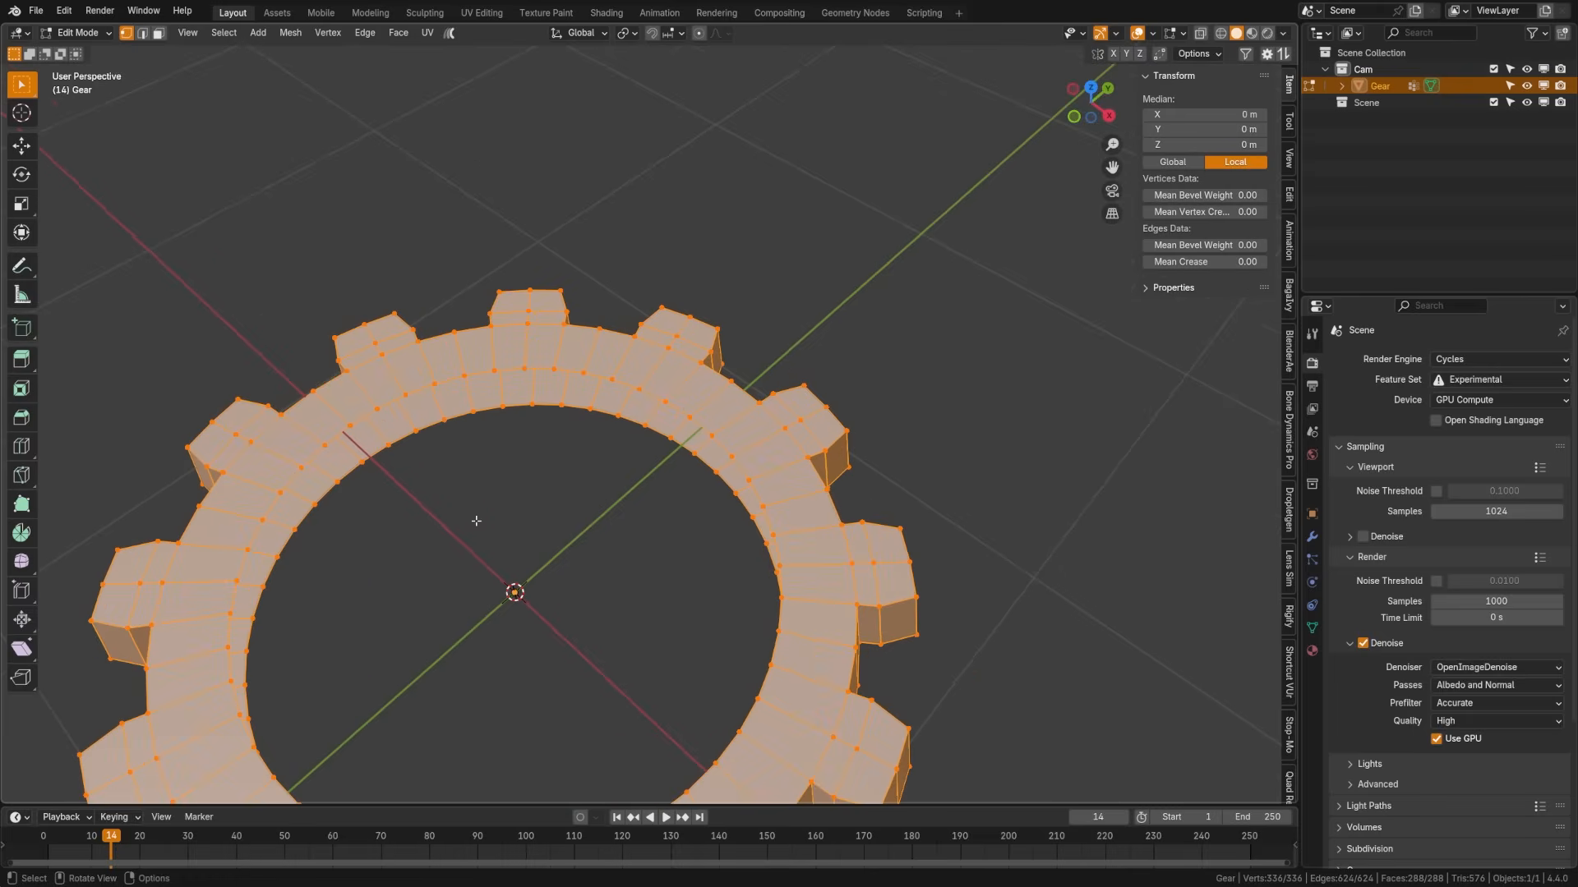
key(2)
click(364, 489)
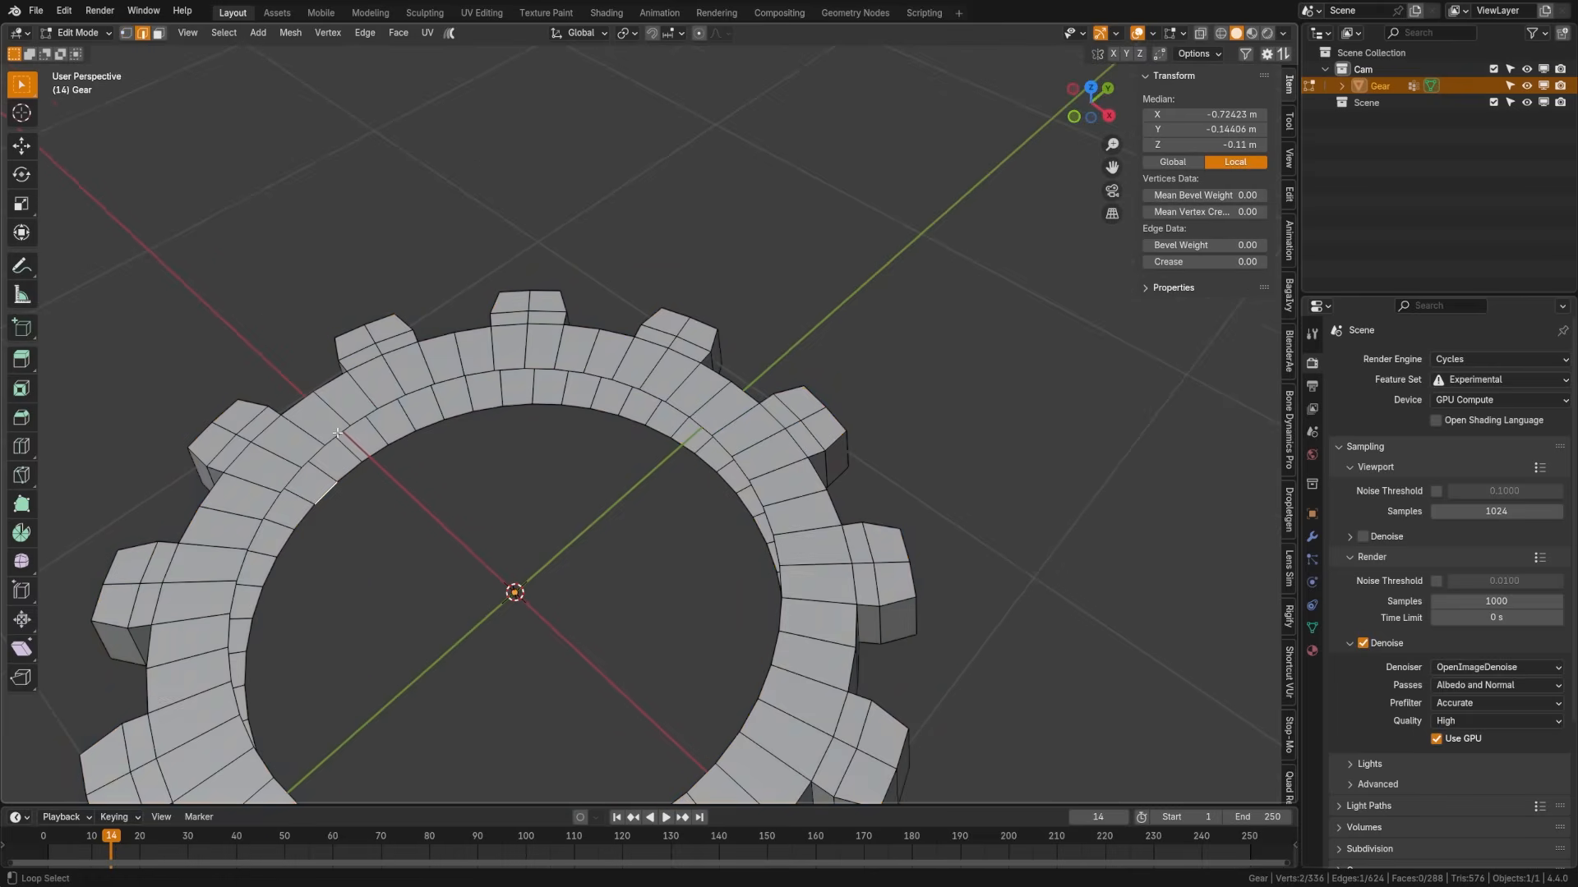
alt+click(338, 434)
alt+shift+click(348, 474)
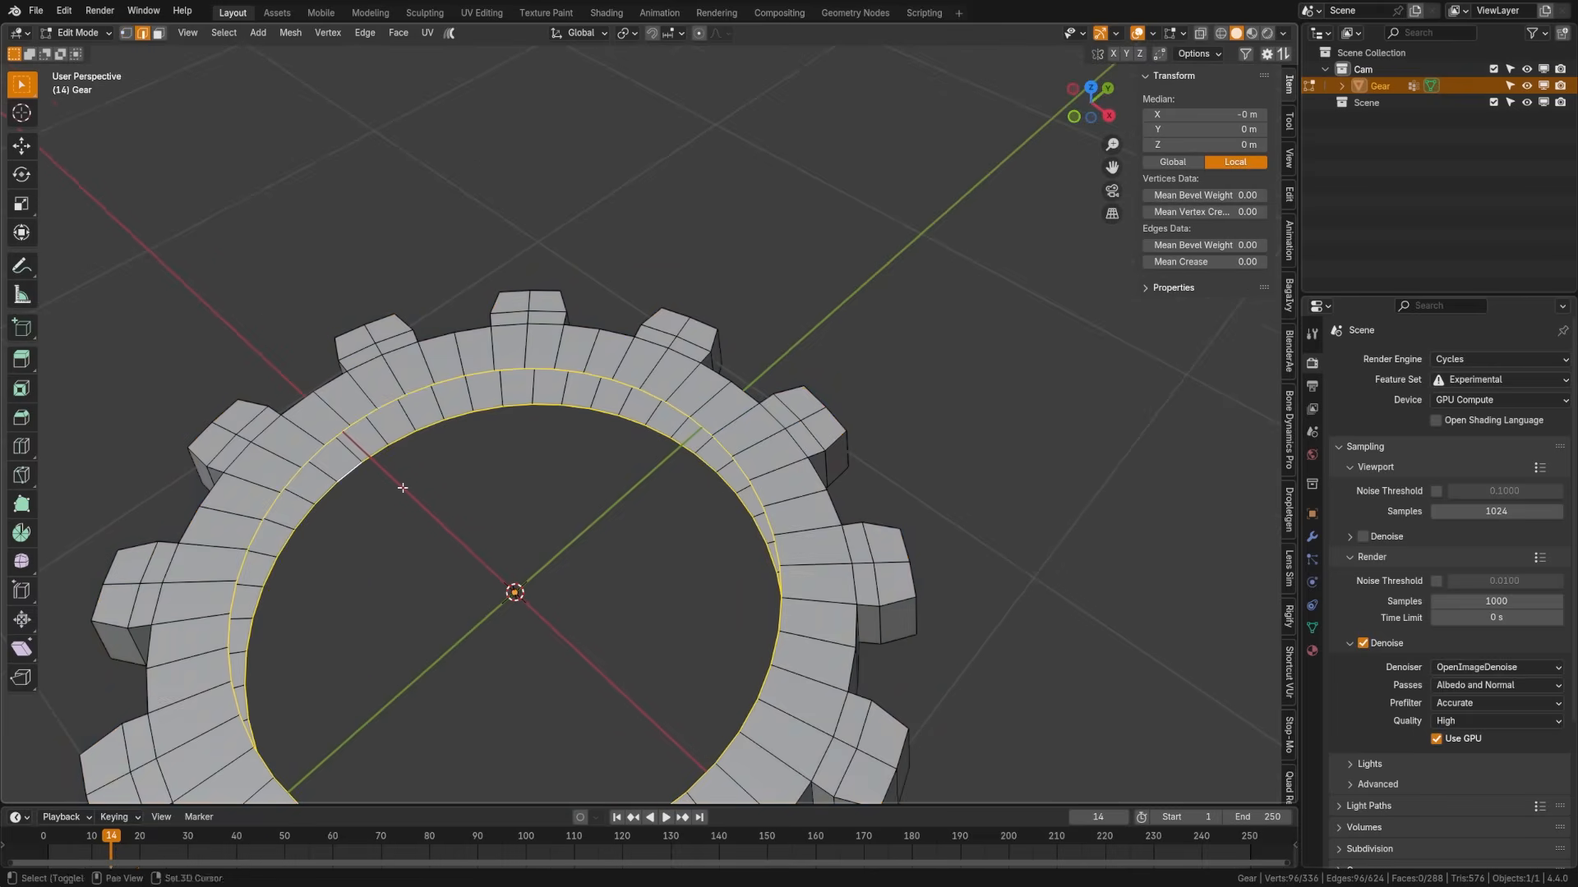
middle_drag(349, 474, 857, 610)
key(f)
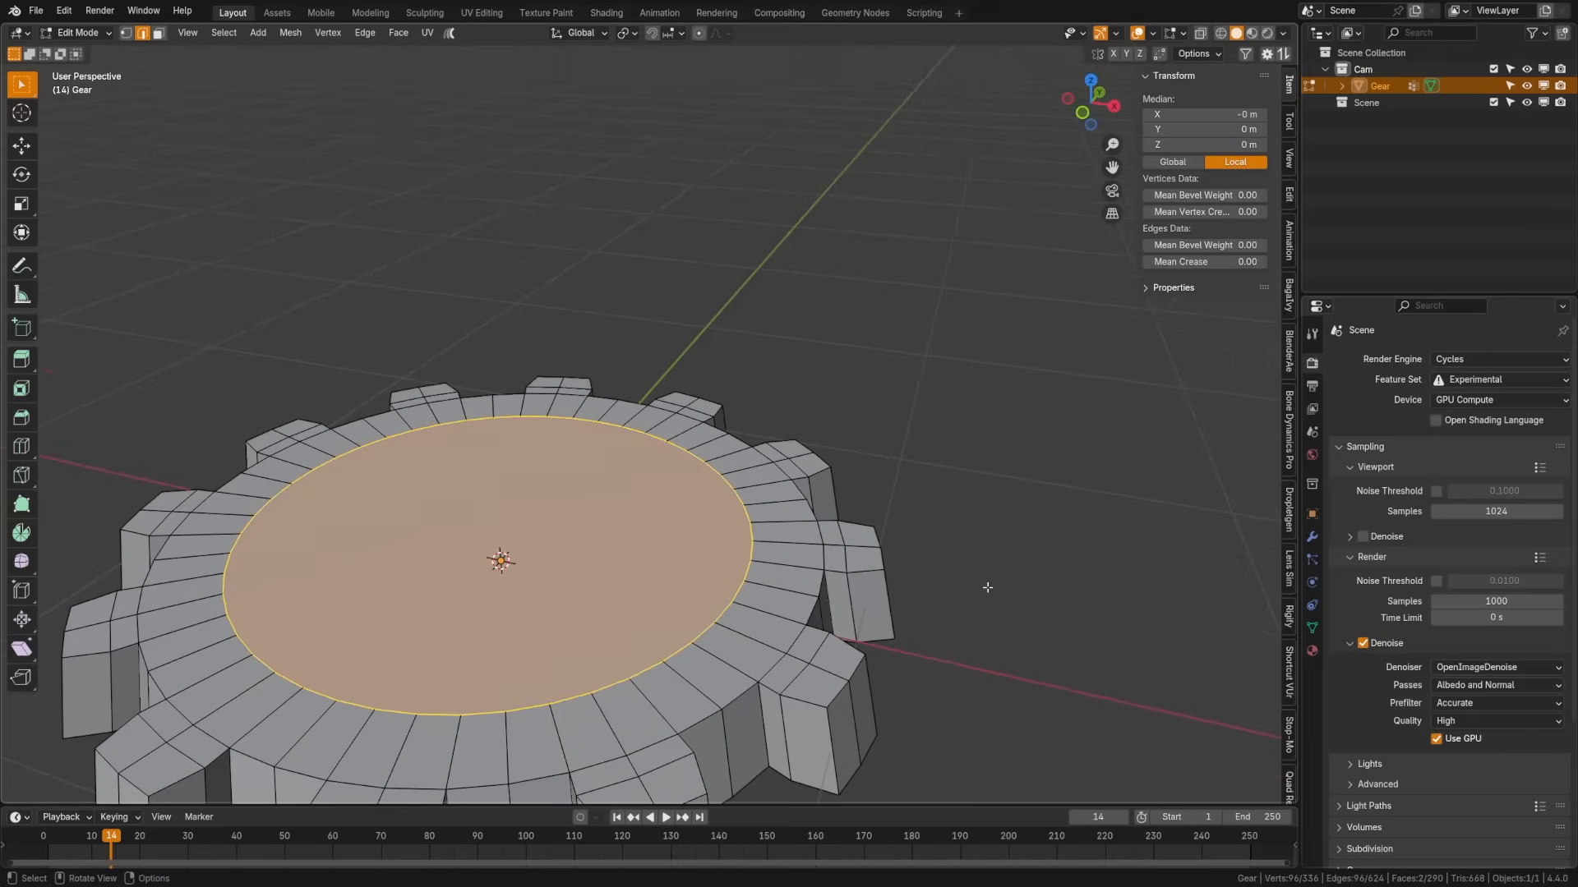
- Inset both central gear faces about 0.049 m and recess them with an inset about 0.073 m wide and 0.042 m deep
key(i)
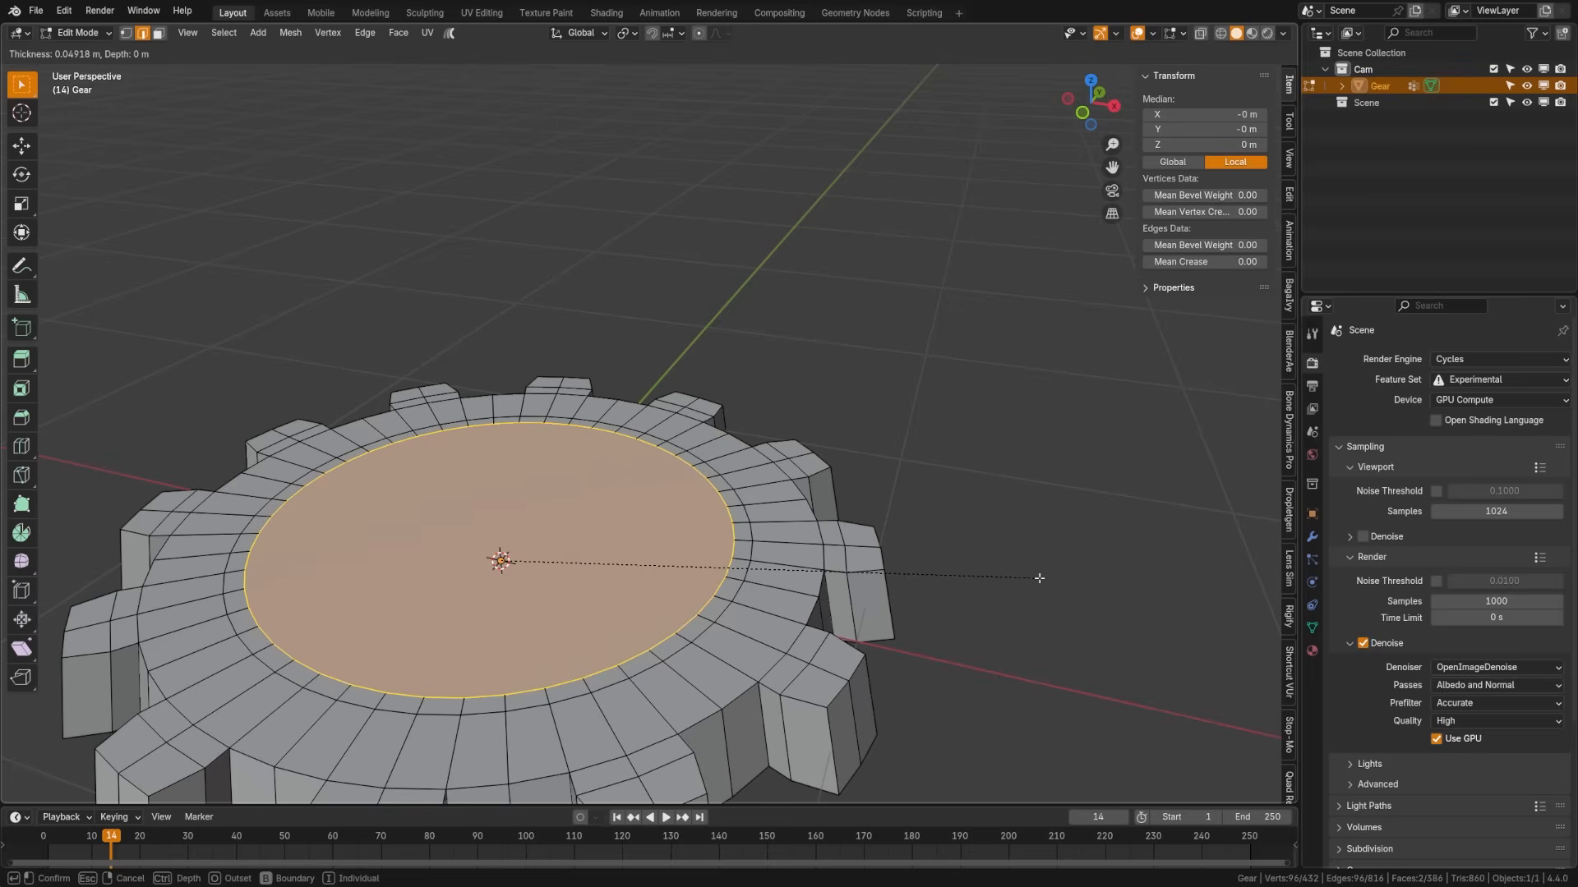
click(1039, 578)
key(i)
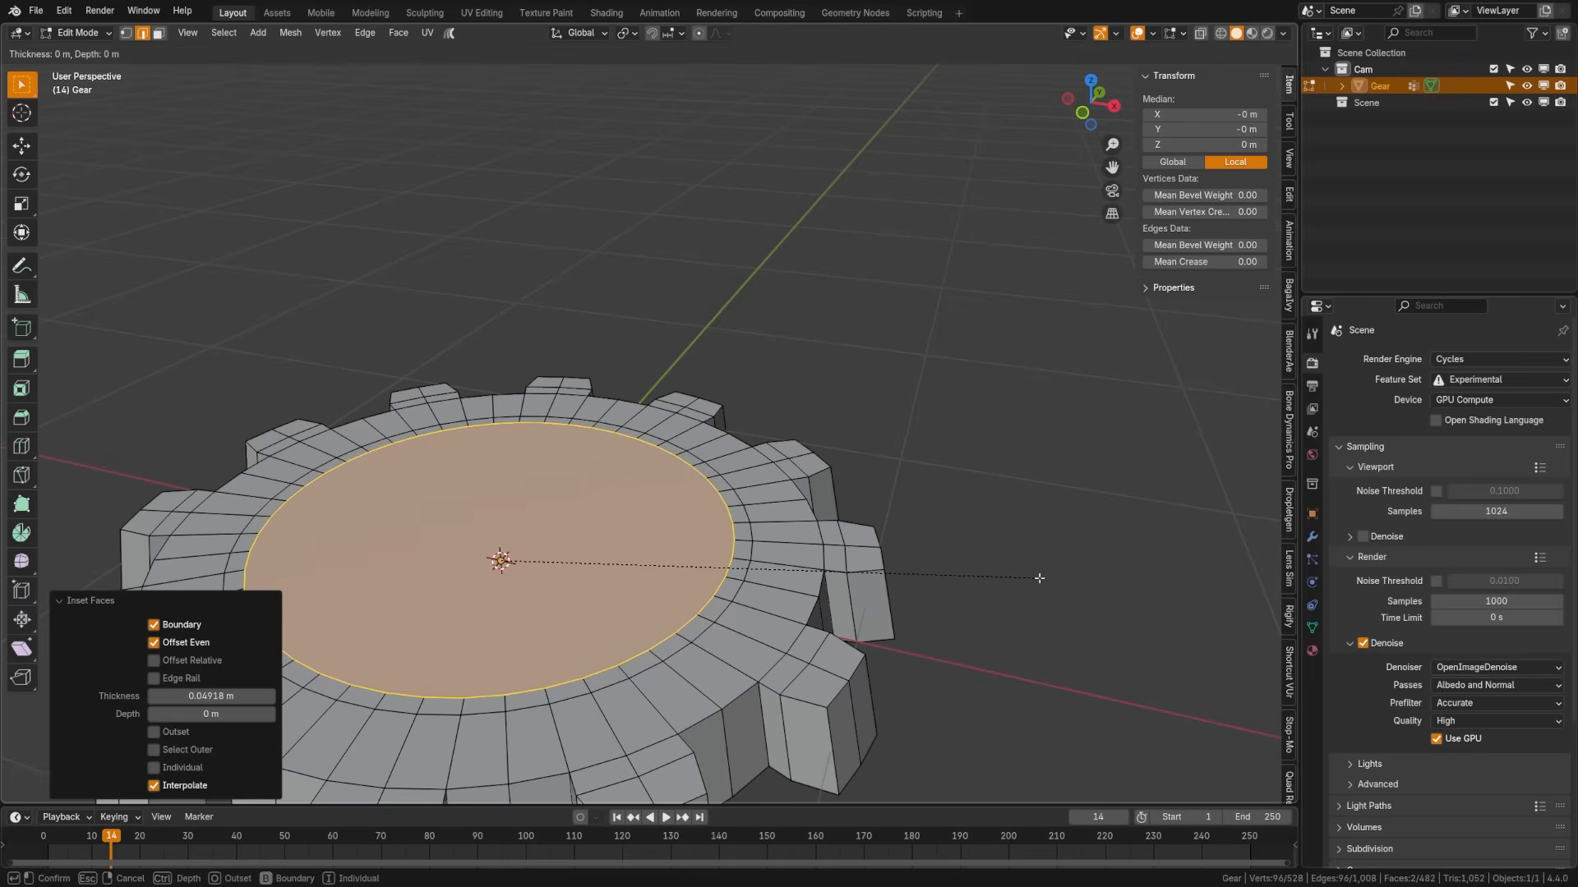
key(ctrl)
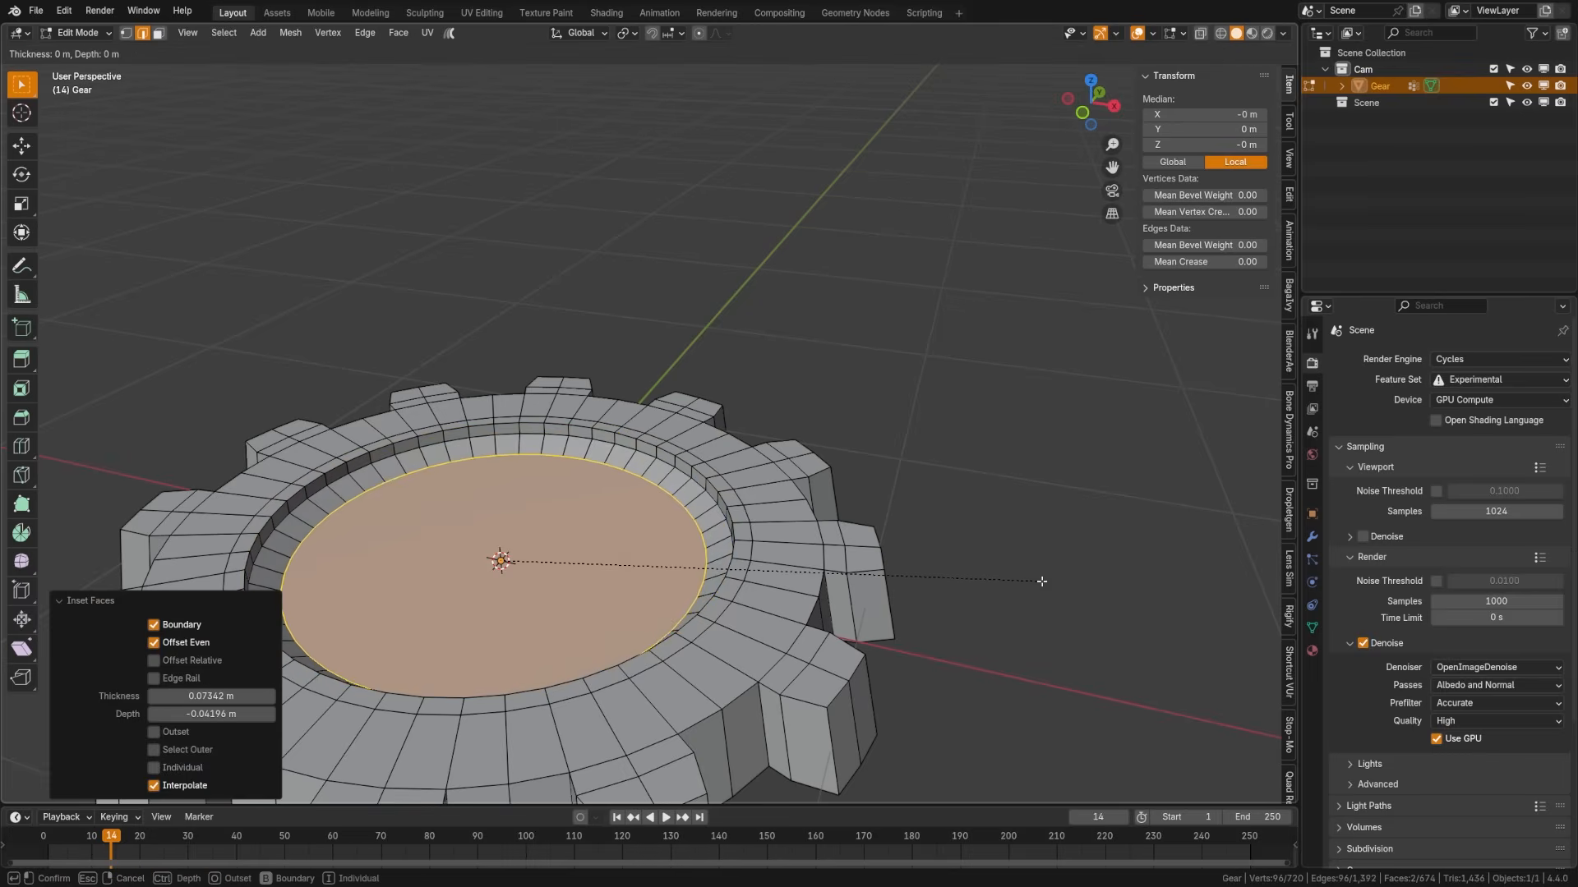
- Raise the recessed central faces outward about 0.069 m and scale them to 0.947
click(1049, 575)
key(s)
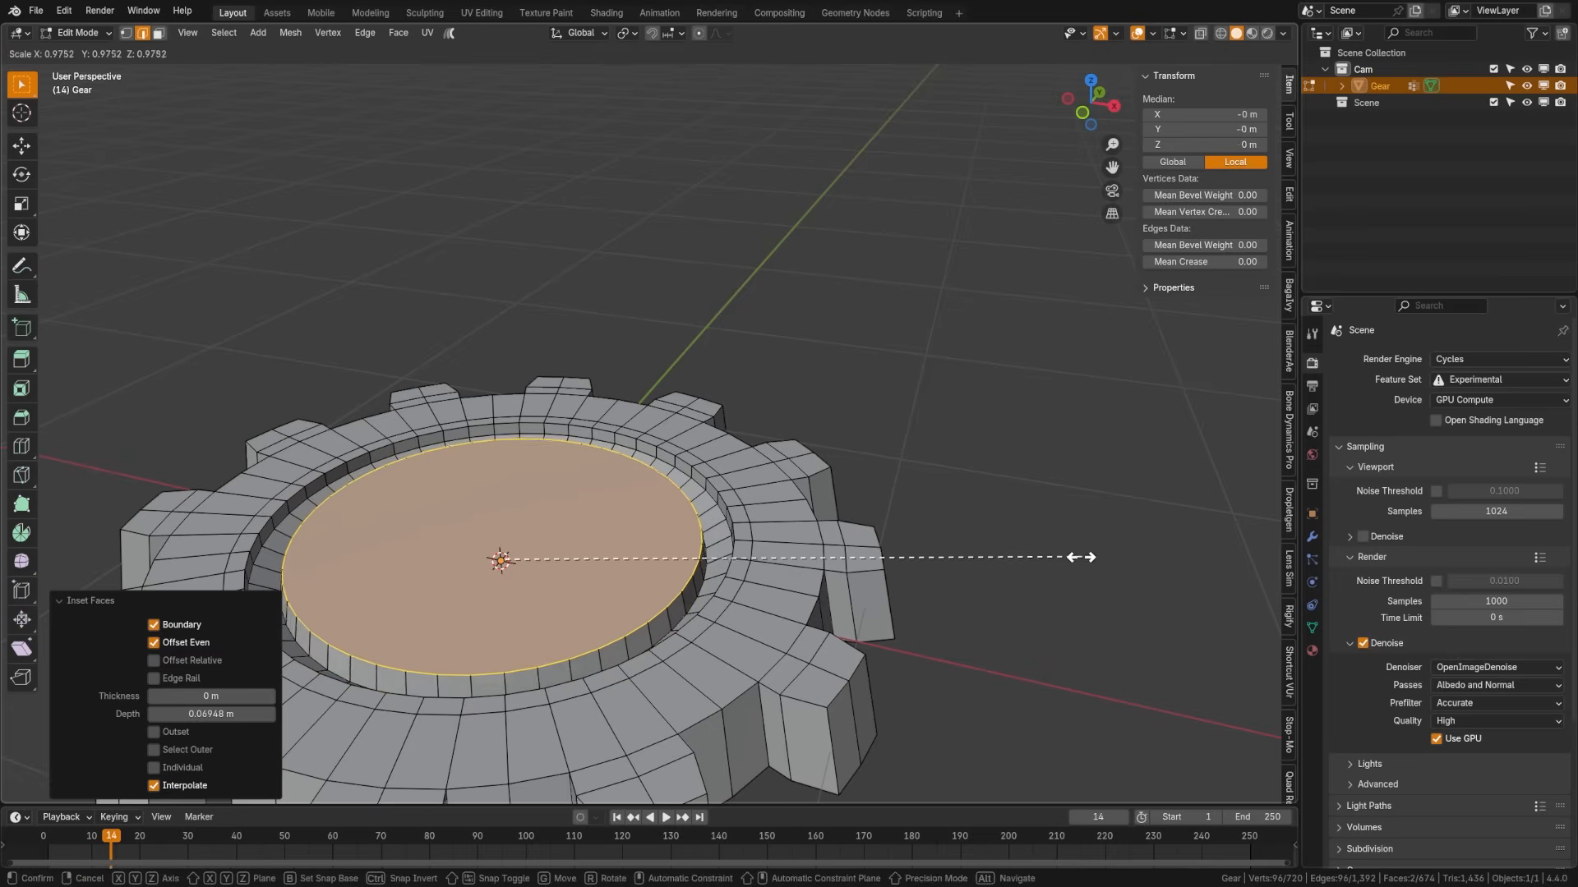
click(1068, 553)
- Inset both central gear faces about 0.08 m and raise the inner faces outward about 0.013 m
key(i)
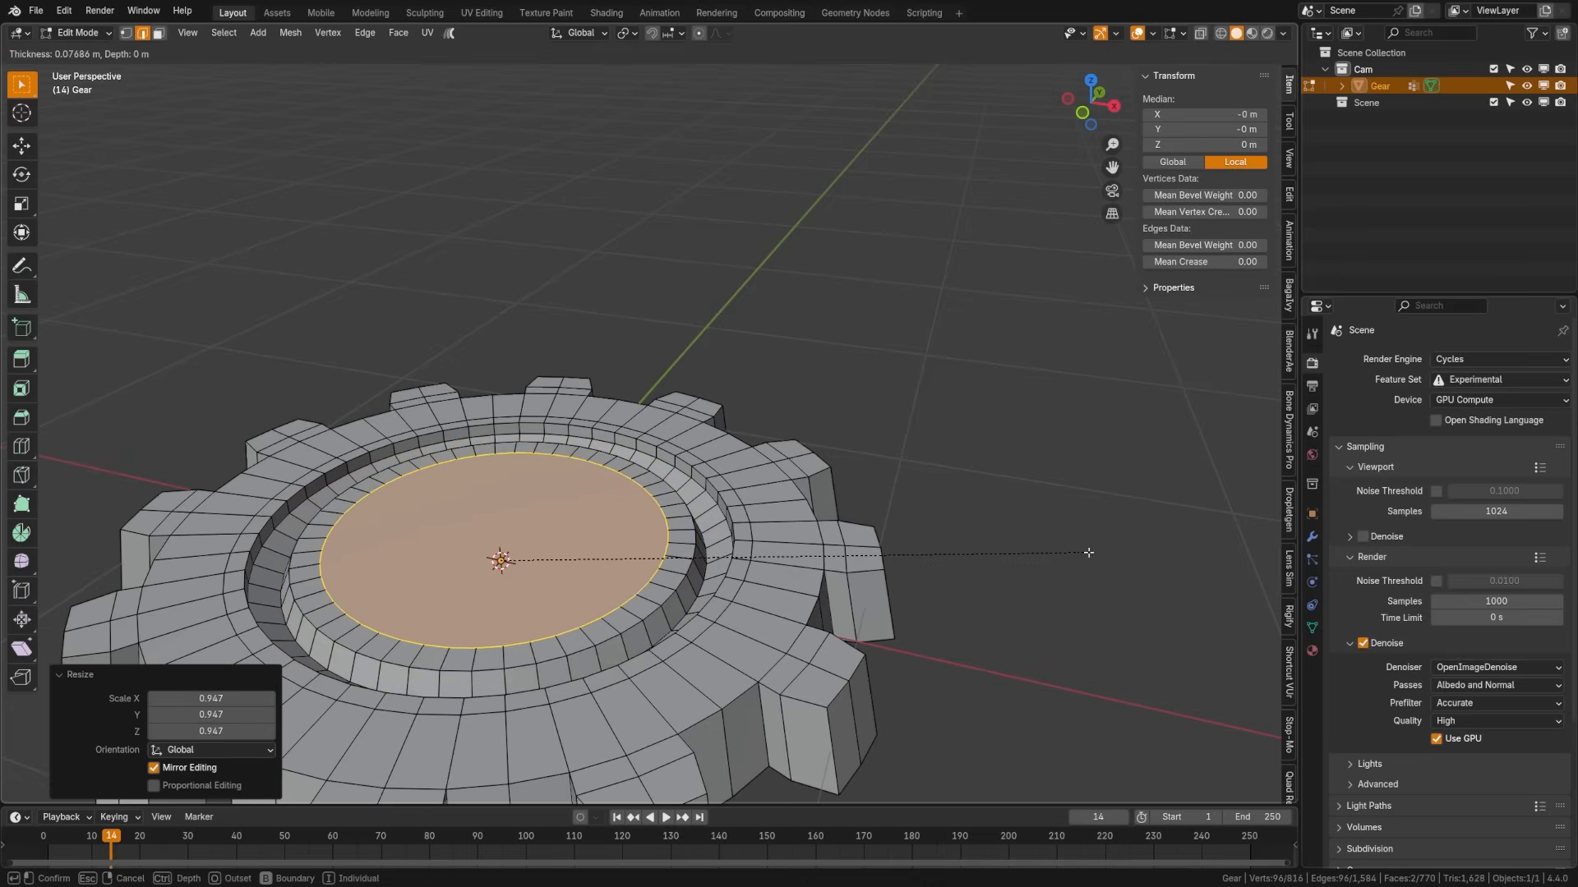
click(1089, 546)
key(i)
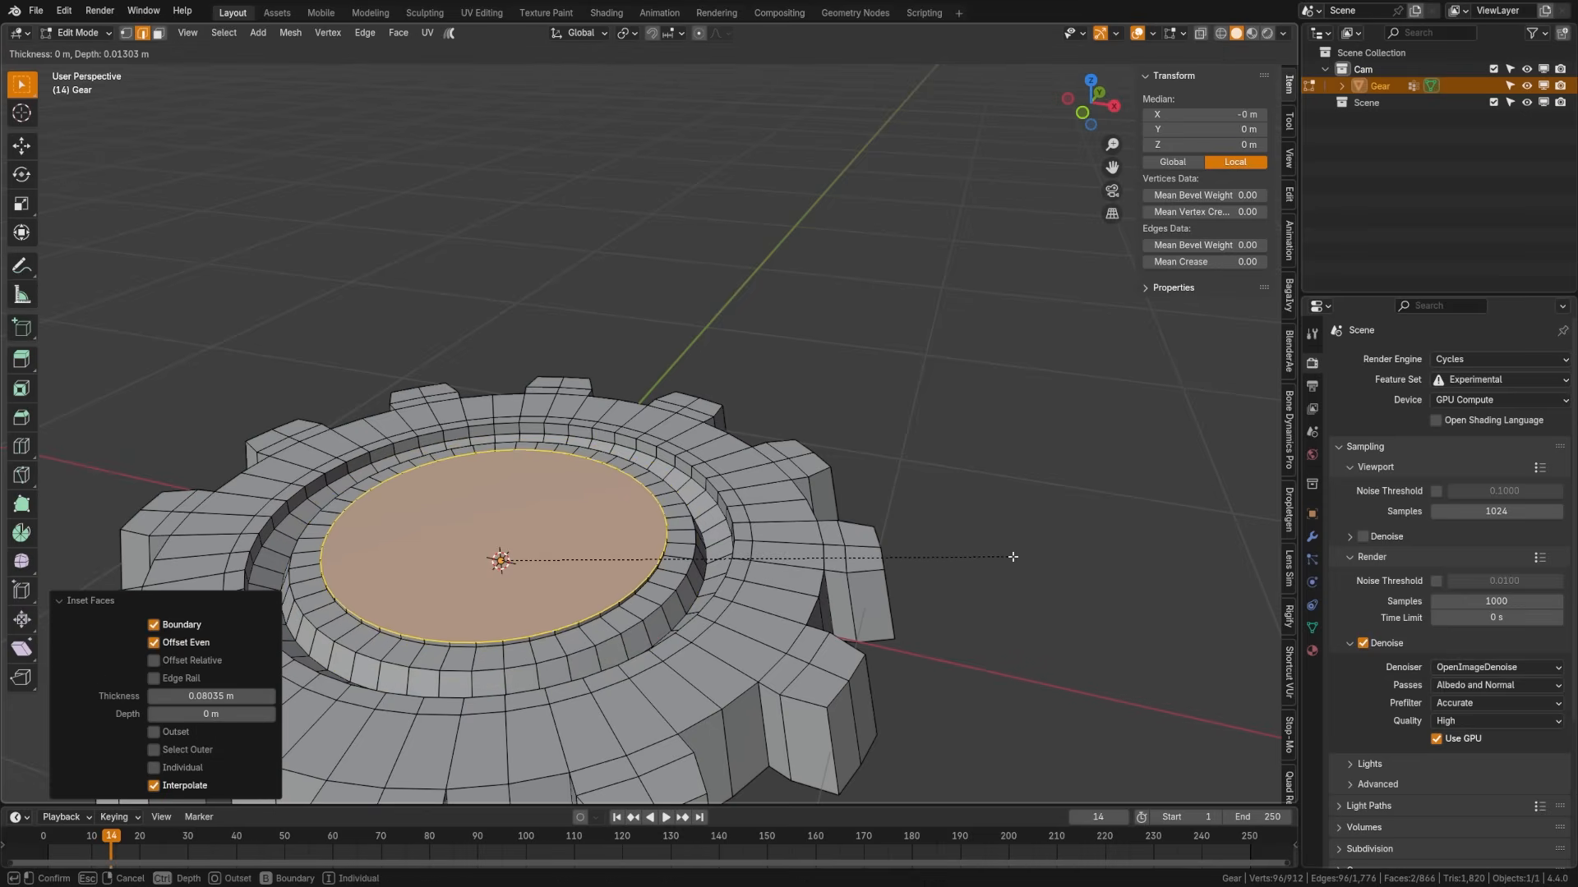
click(1017, 567)
click(1018, 567)
- Deselect the gear's faces and return the gear to Object Mode
scroll(1017, 567, down, 5)
middle_drag(693, 556, 578, 557)
key(ctrl+Tab)
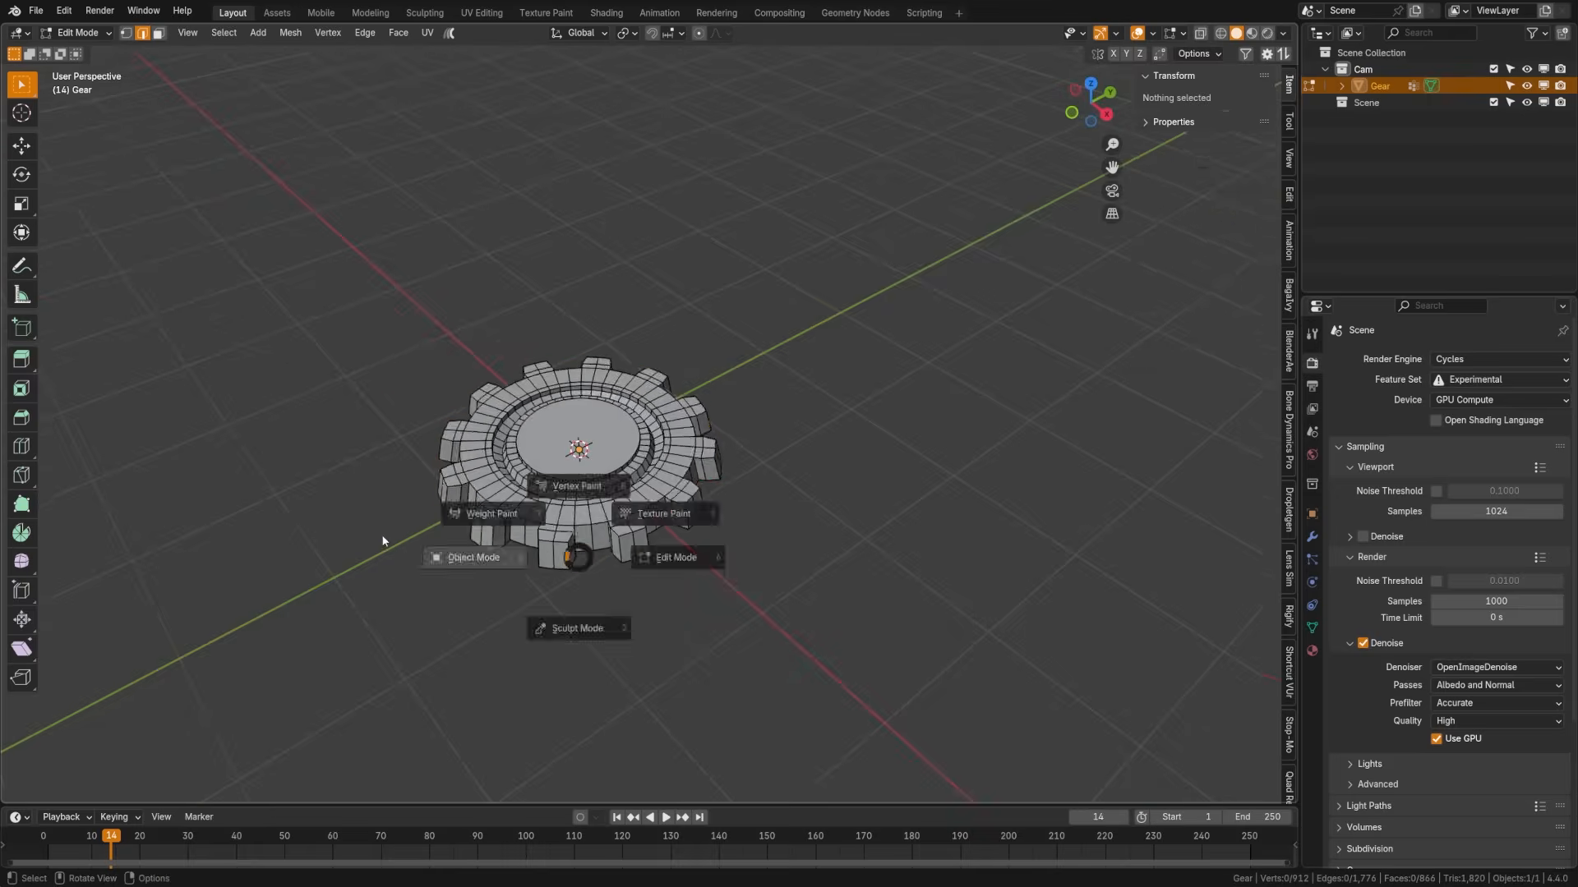
click(384, 542)
middle_drag(383, 542, 598, 510)
scroll(564, 534, up, 4)
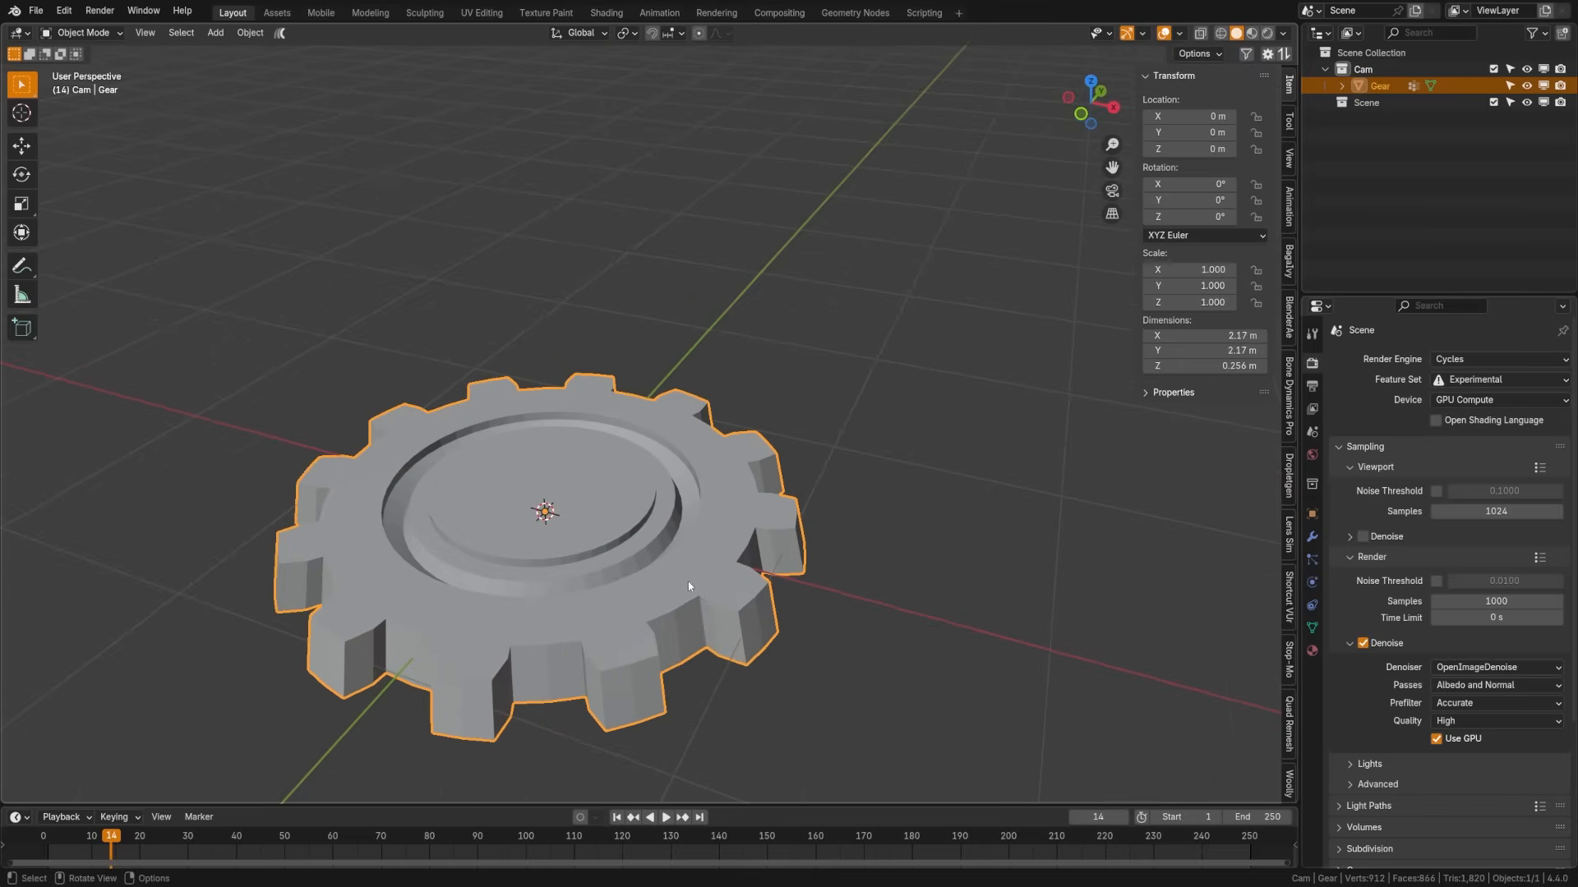
- Add a Bevel modifier with 3 segments to the gear and enable Harden Normals in its shading options
click(1312, 538)
click(1362, 363)
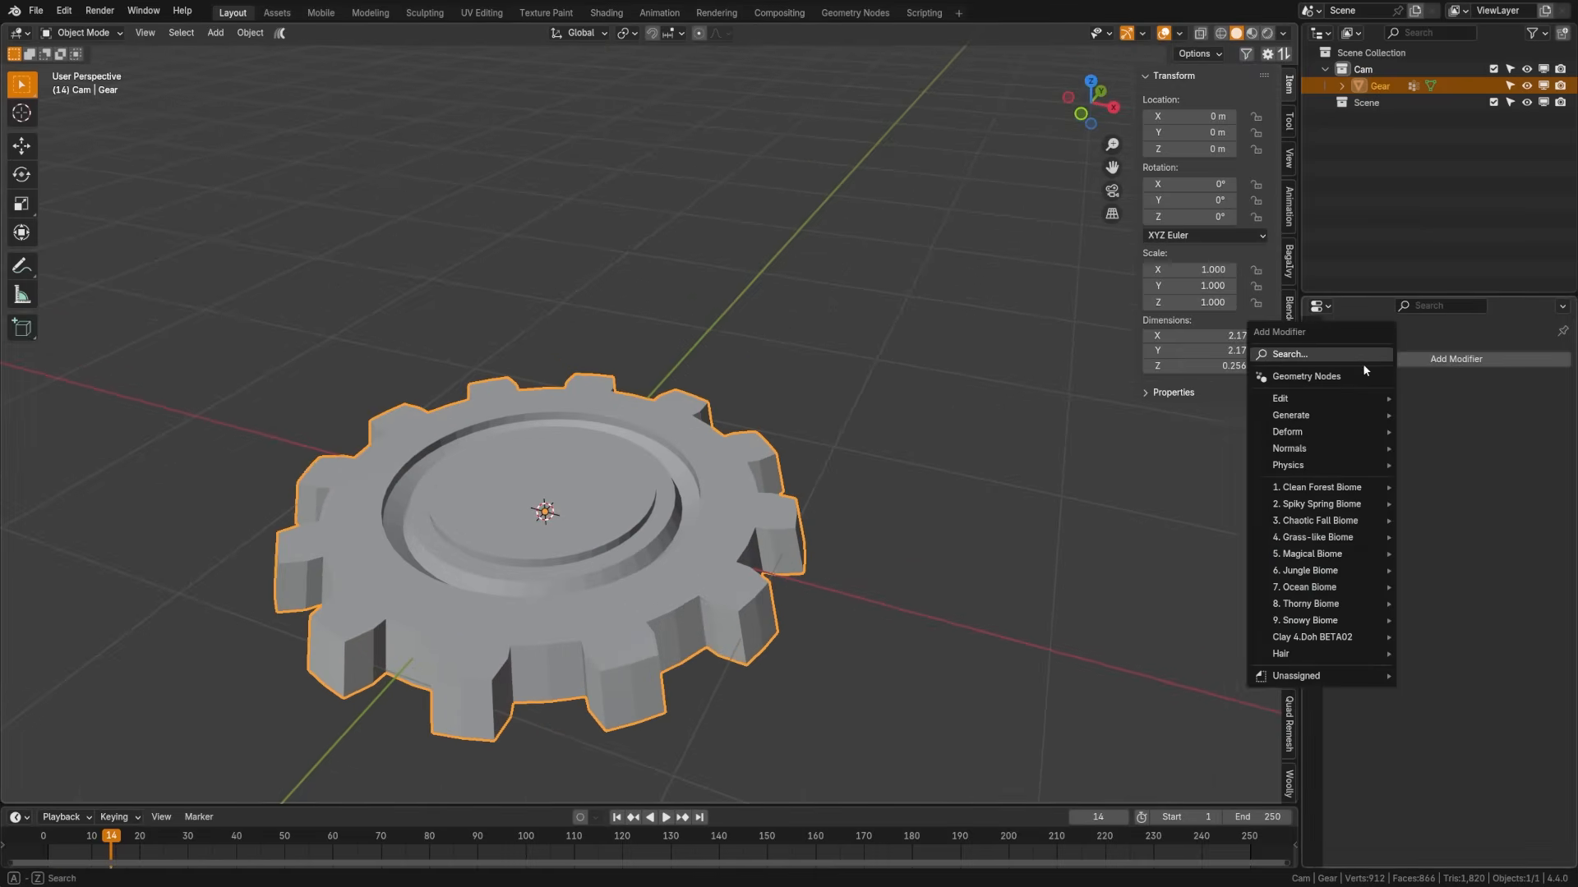
text(bev)
key(Return)
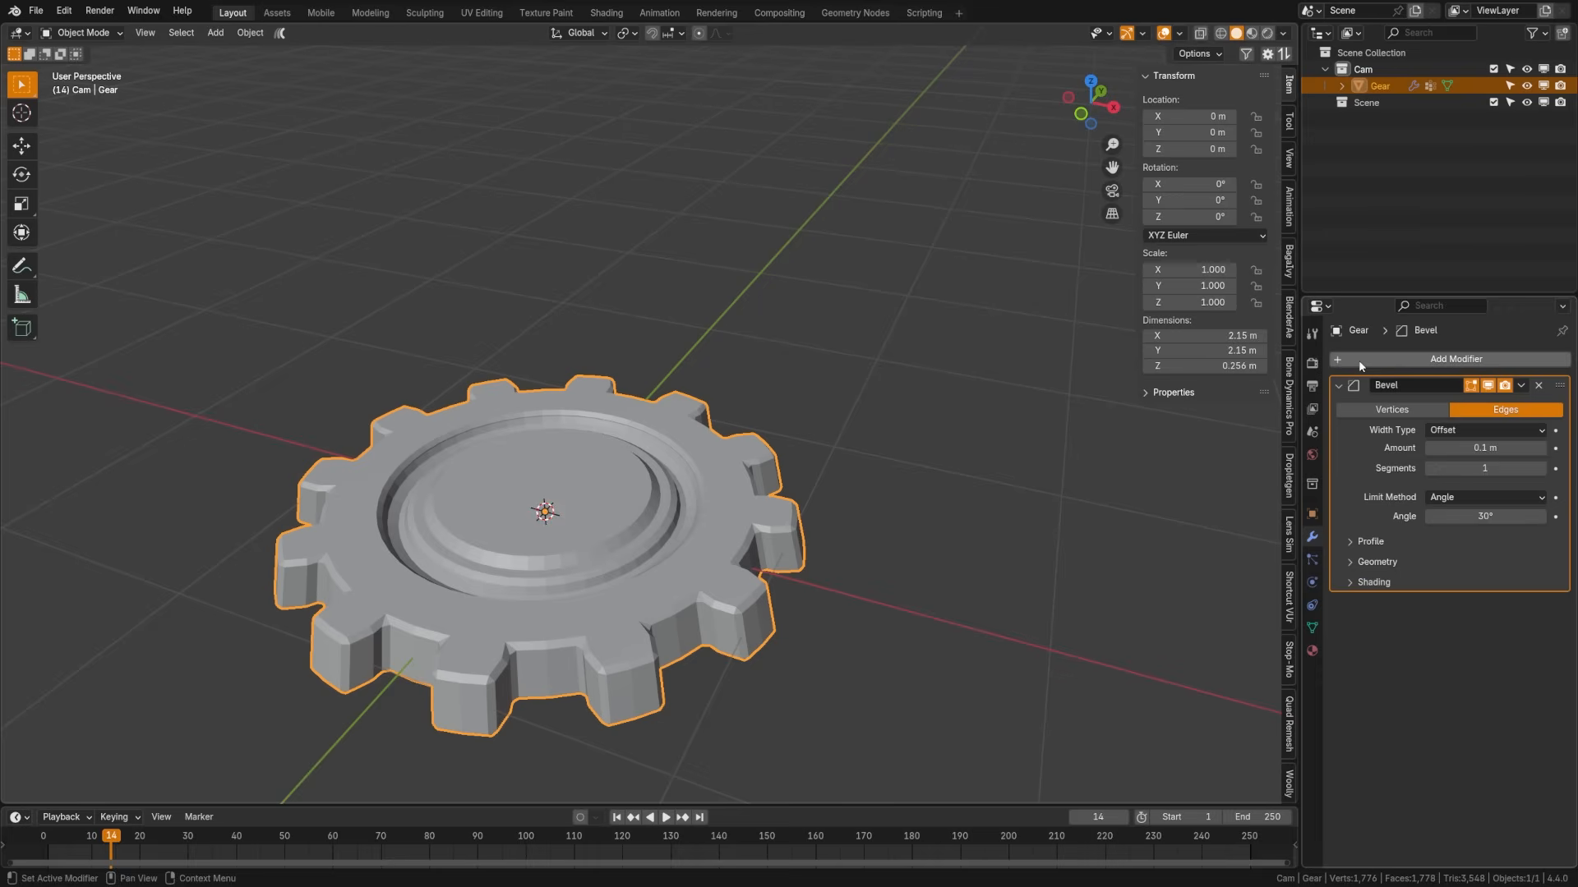
click(1541, 468)
click(1542, 468)
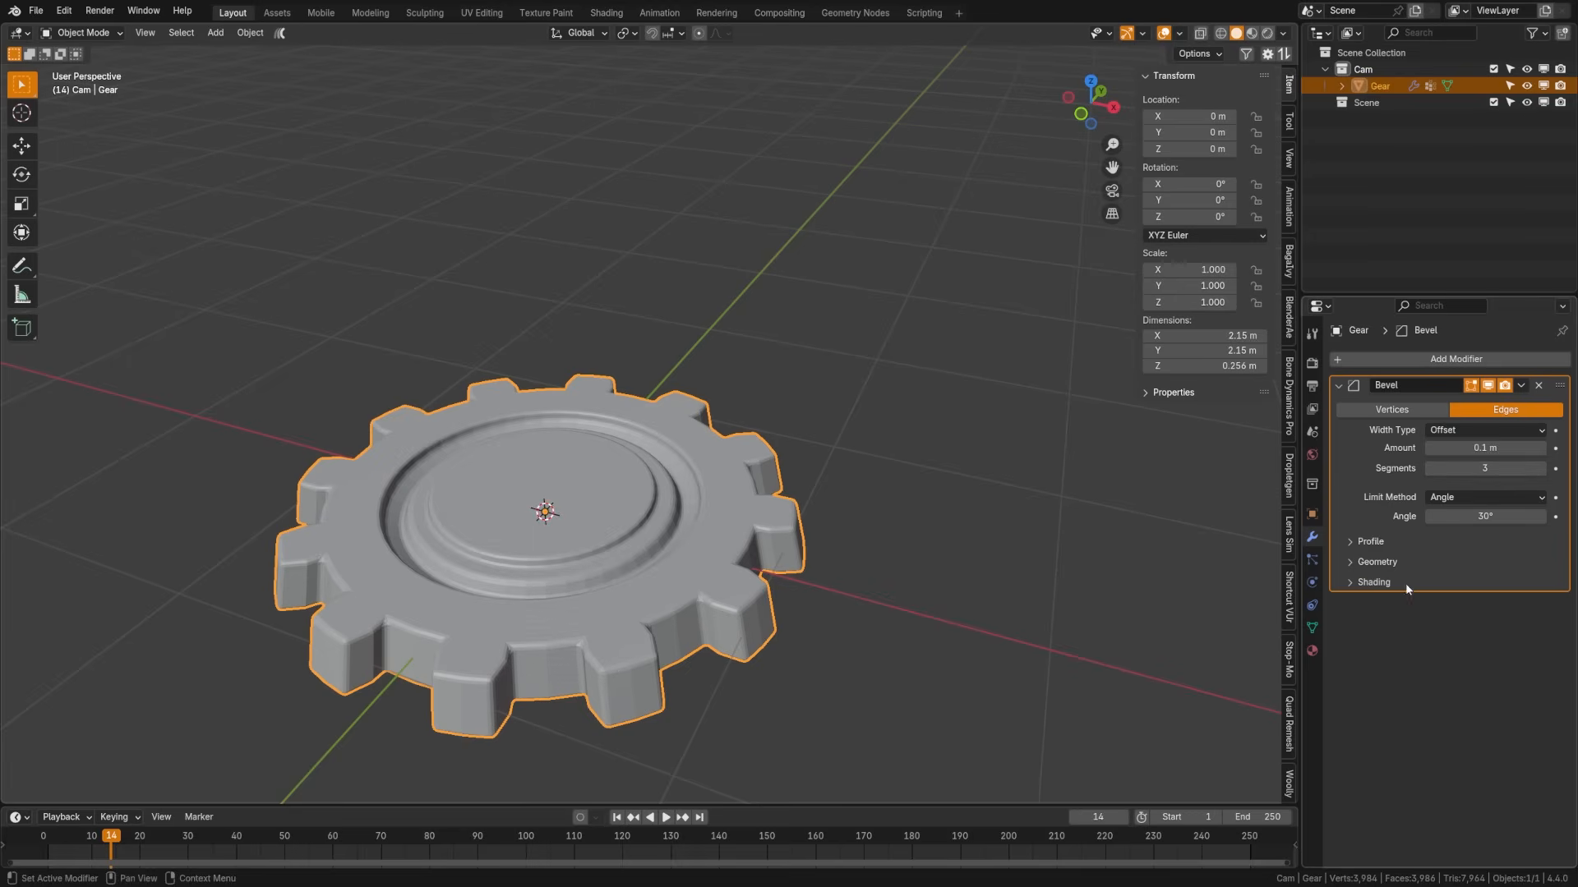
click(1404, 582)
key(alt+a)
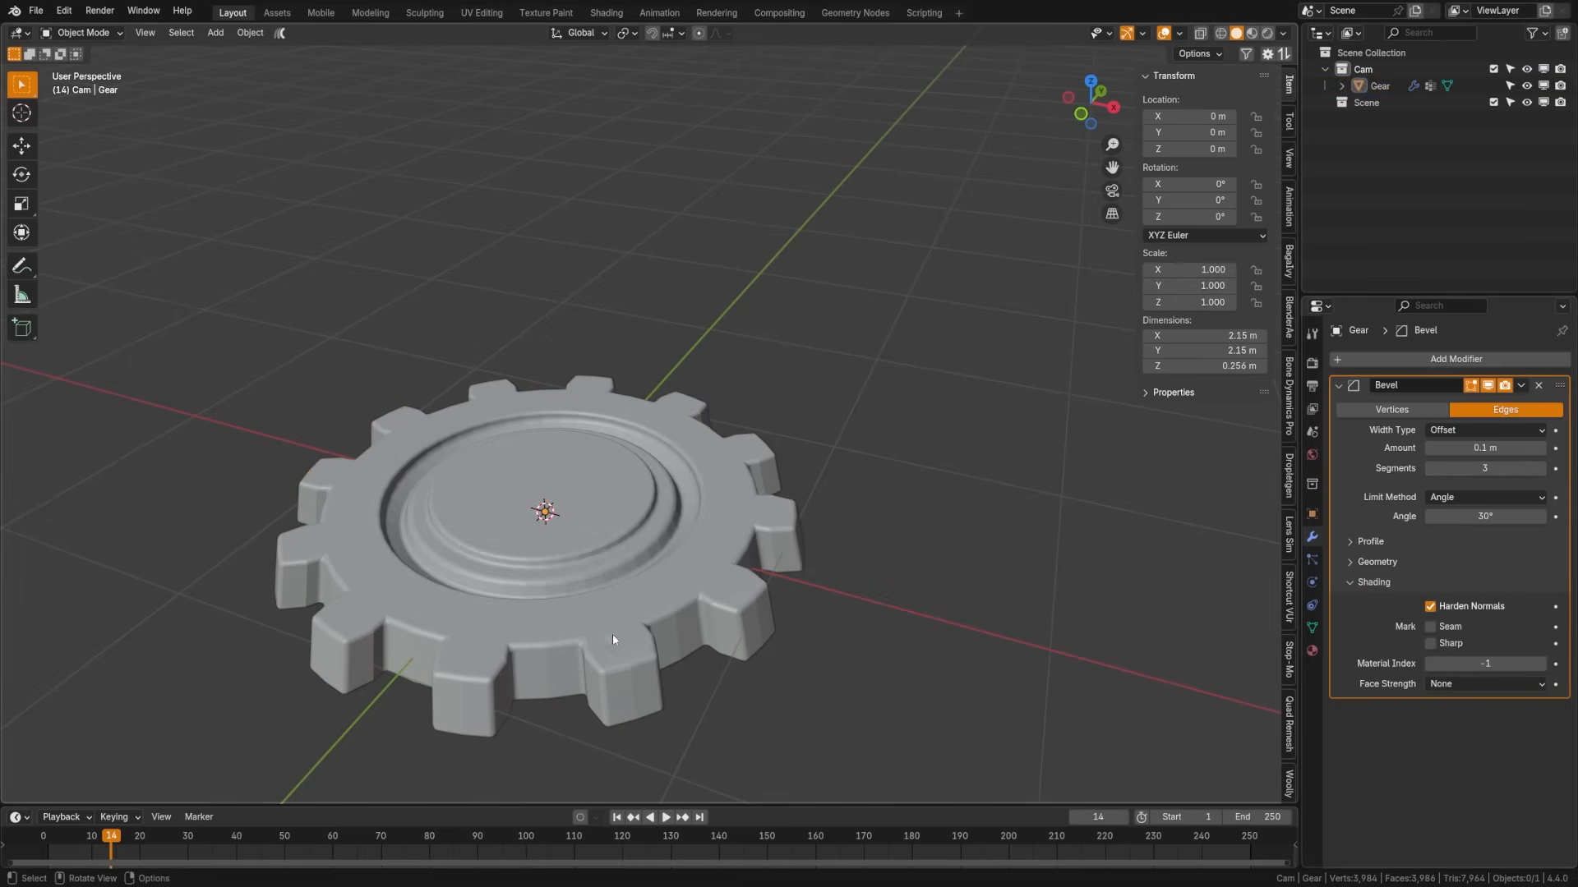
- Apply smooth shading to the gear and deselect it
click(565, 609)
right_click(543, 609)
click(456, 497)
key(alt+a)
middle_drag(723, 585, 632, 644)
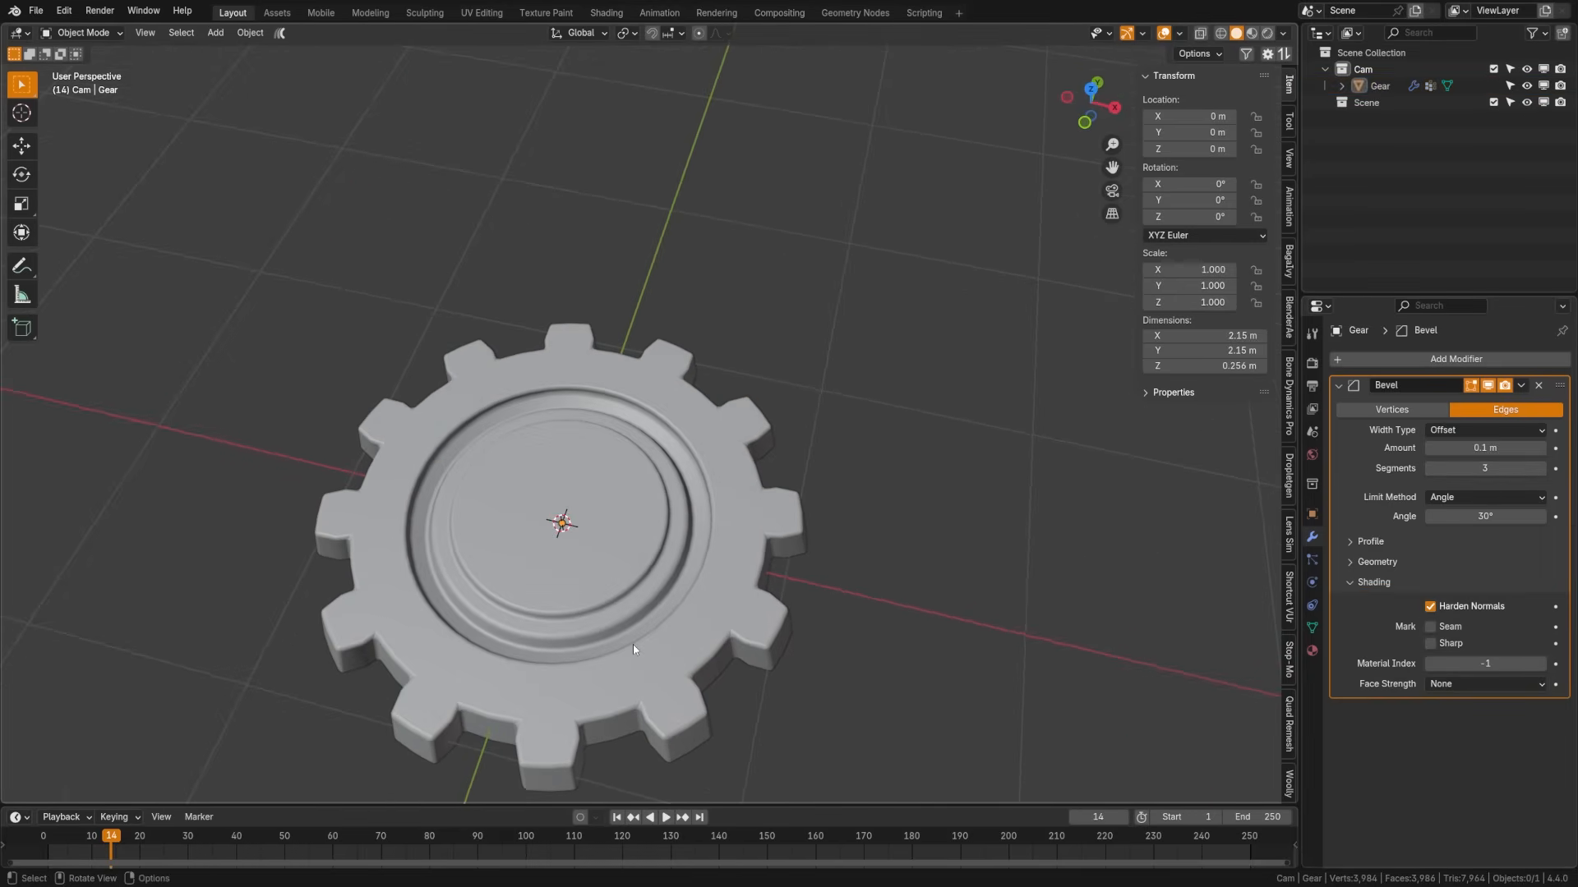